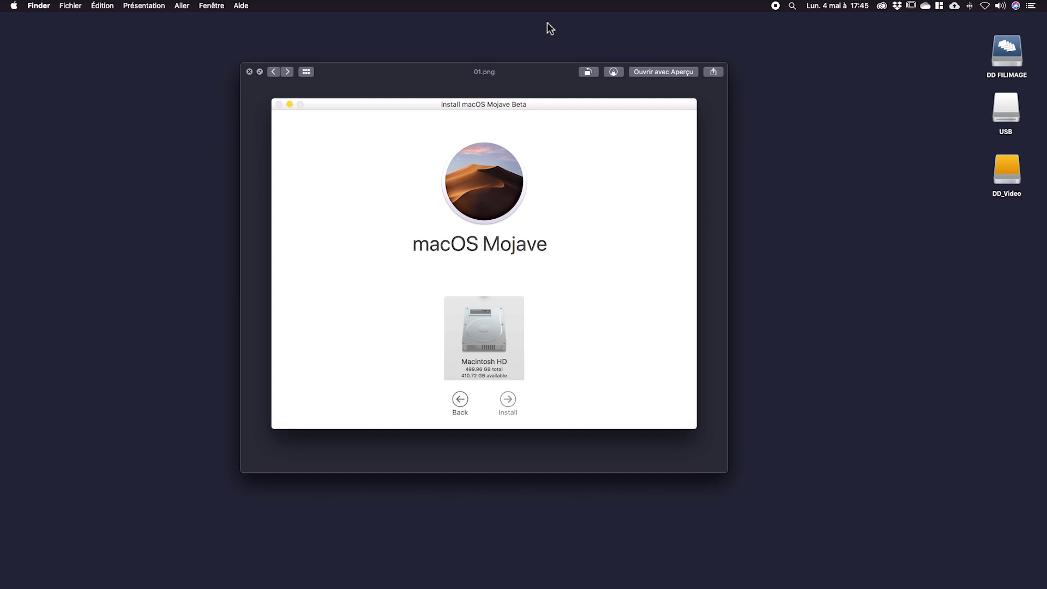
Show the image that follows 01.png in the preview
key(Right)
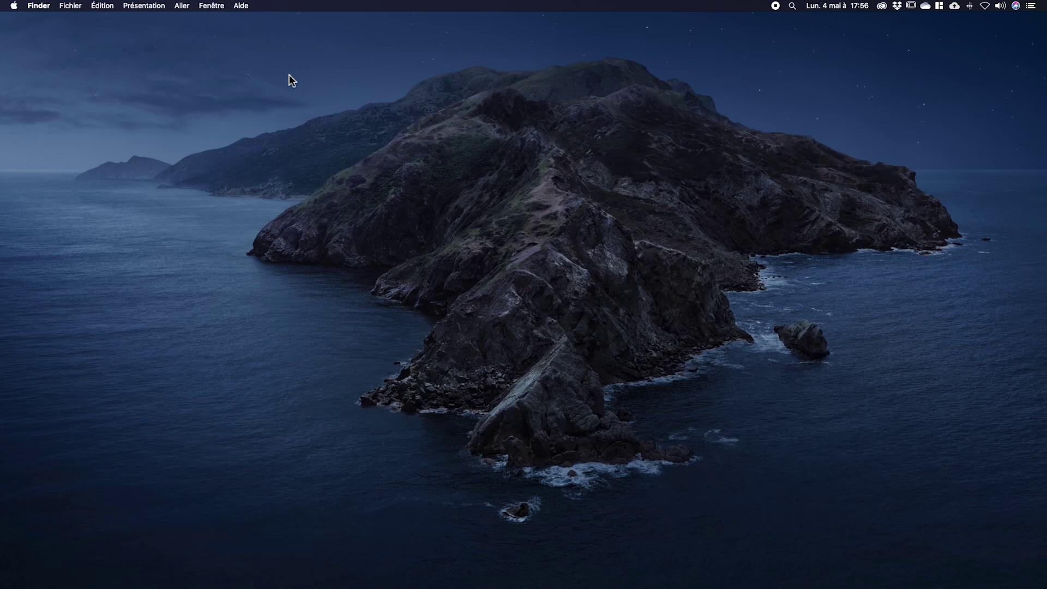
Open the Finder's general preferences and highlight the USB and DD_Video disks on the desktop
click(39, 5)
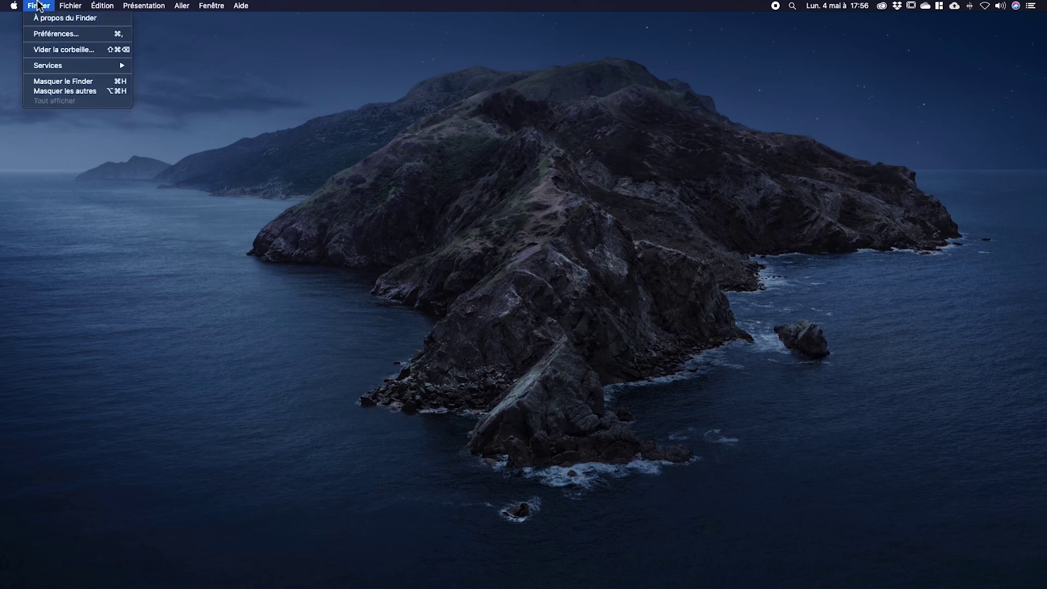
click(82, 33)
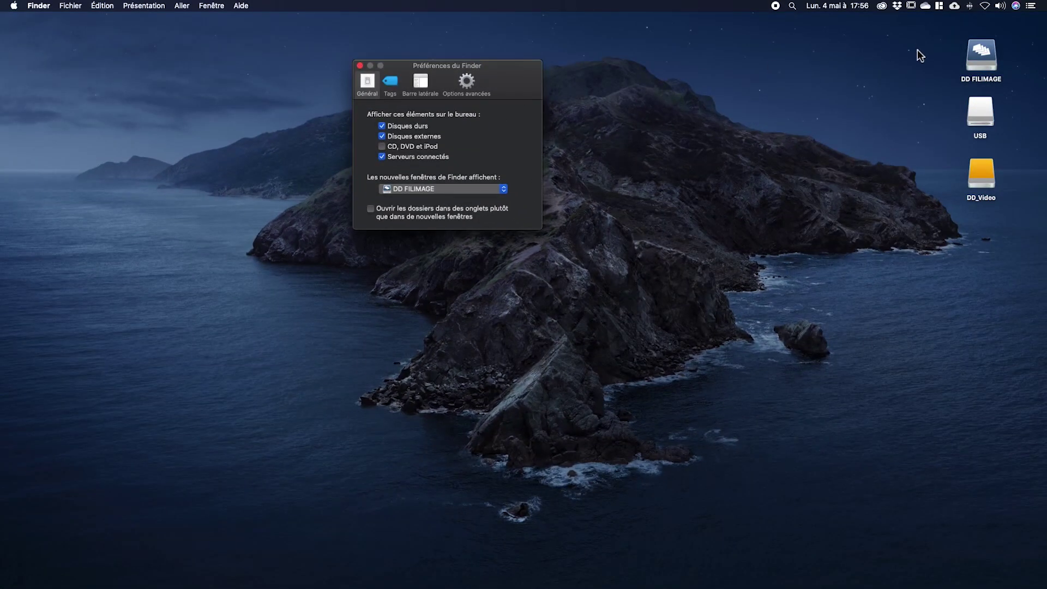
drag(924, 110, 1003, 225)
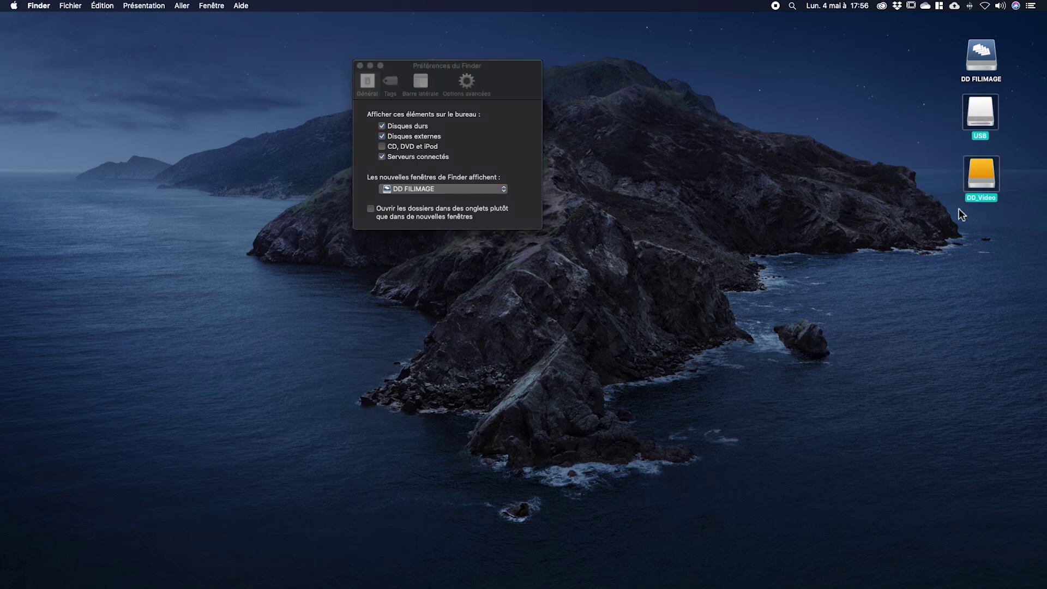
click(872, 225)
drag(930, 240, 906, 81)
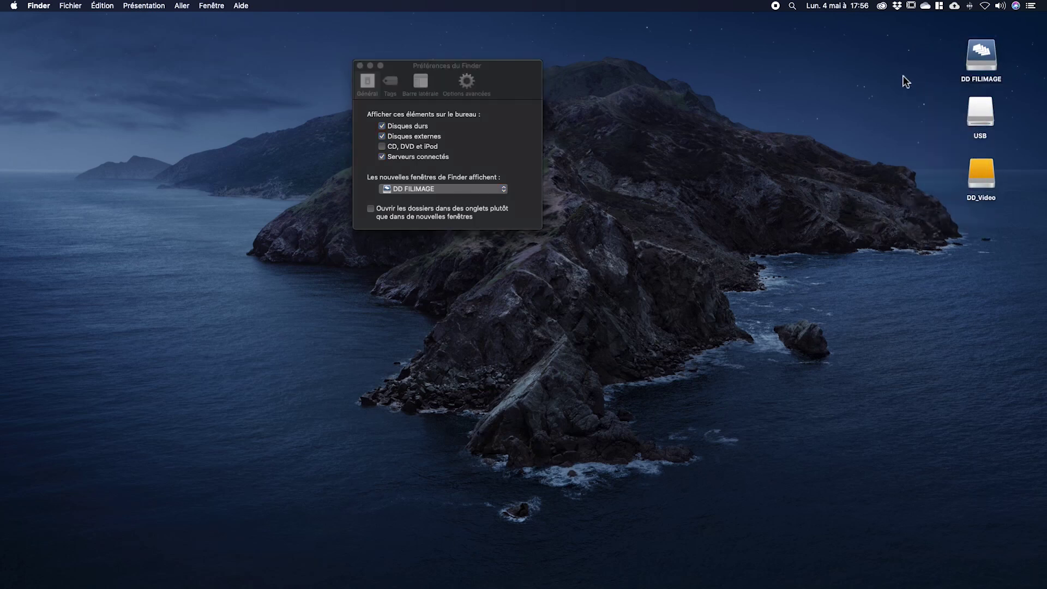
Hide external disks from the desktop, show them again, and close the Finder preferences
click(395, 126)
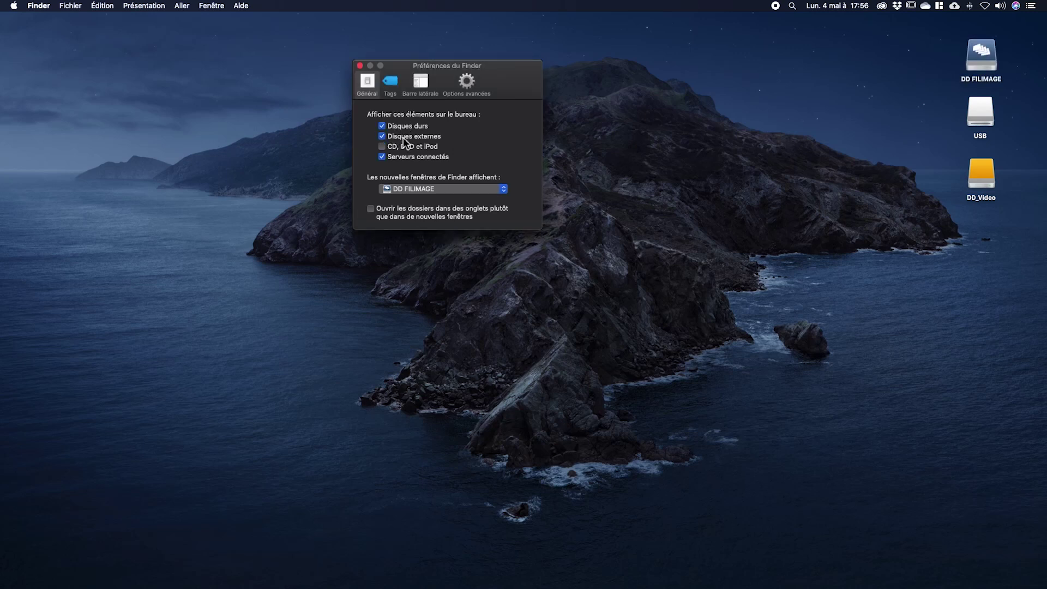
click(403, 137)
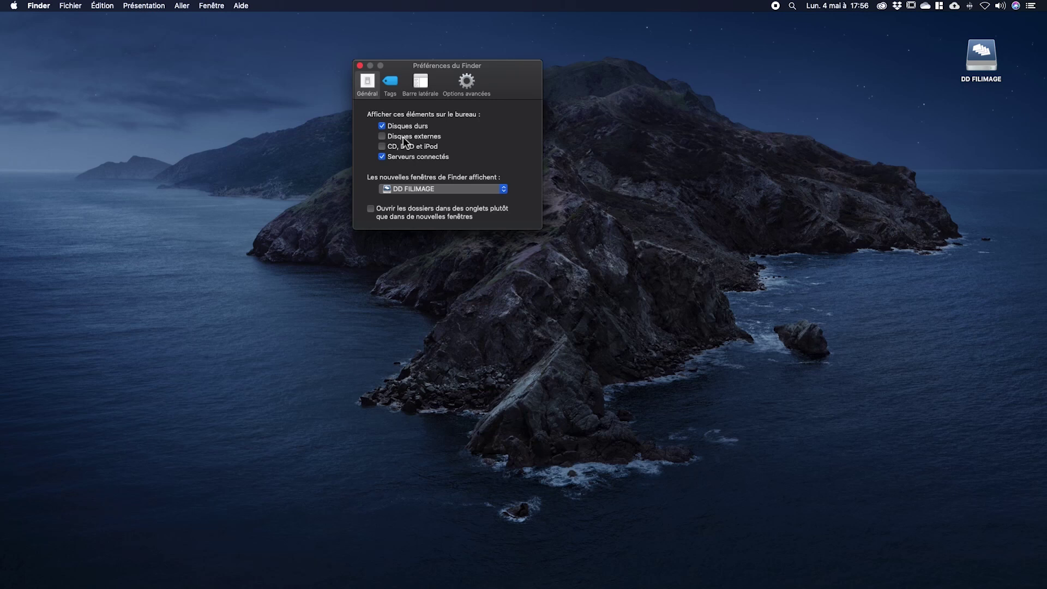
click(411, 136)
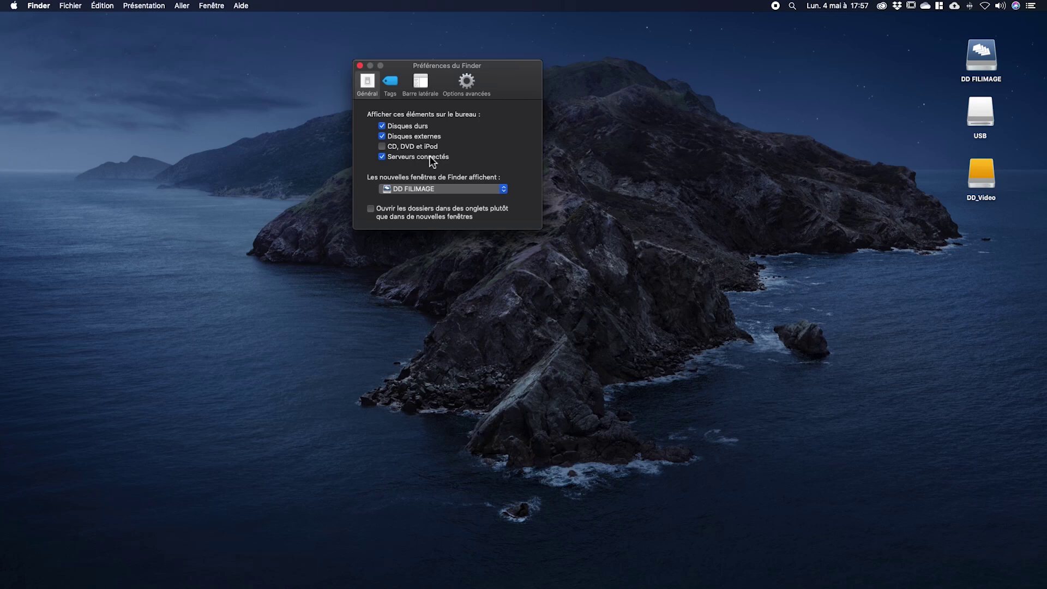
click(430, 157)
key(super+w)
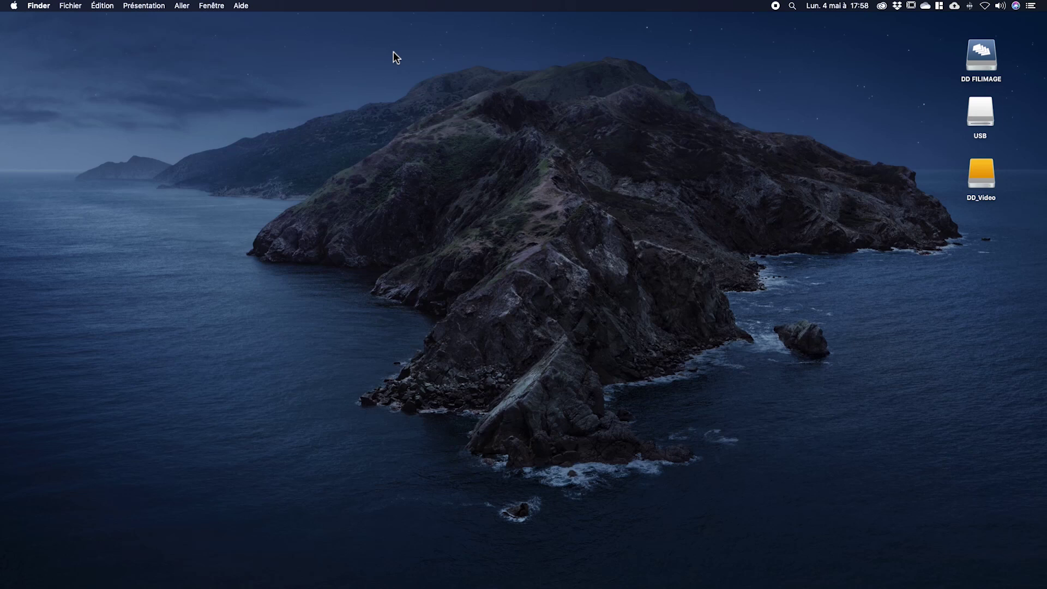
Open the DD FILIMAGE disk from the desktop and reposition its window
click(978, 61)
double_click(976, 59)
drag(615, 85, 507, 58)
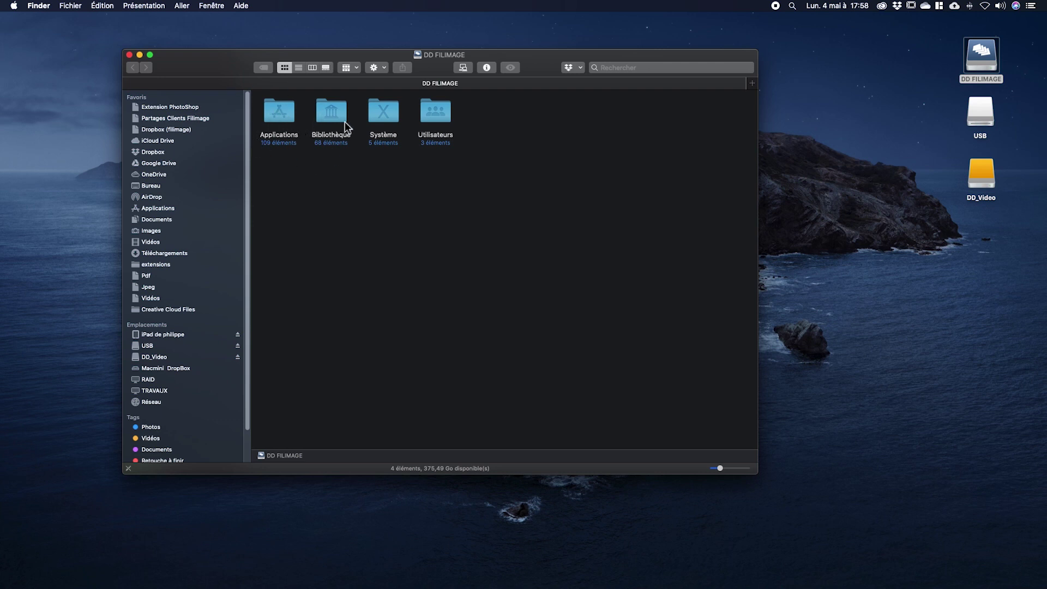
Look through the disk's Applications folder and return to the top level of DD FILIMAGE
click(281, 119)
double_click(280, 118)
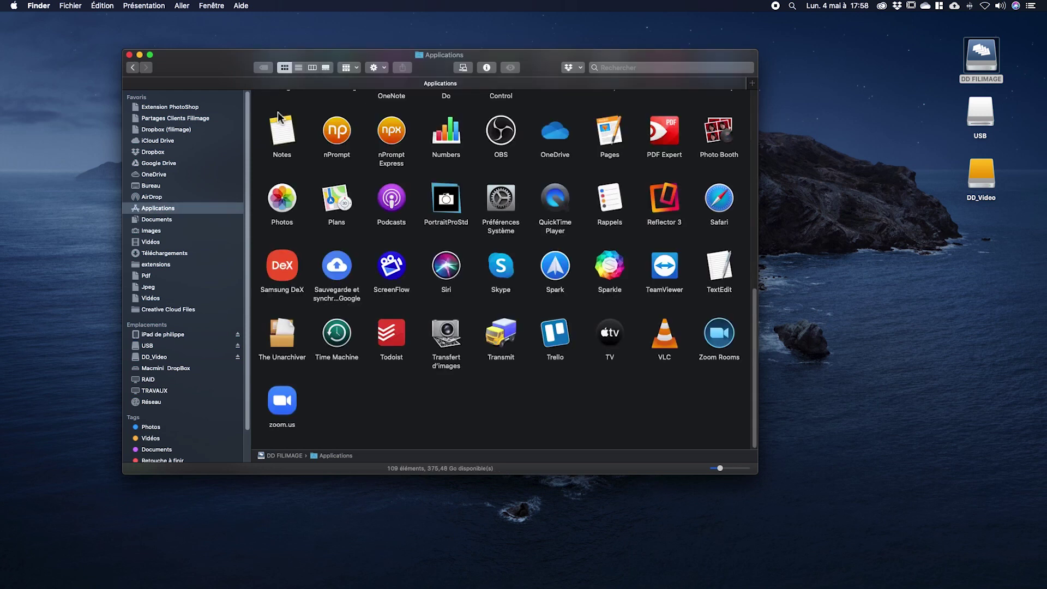
scroll(335, 154, up, 10)
scroll(334, 154, up, 5)
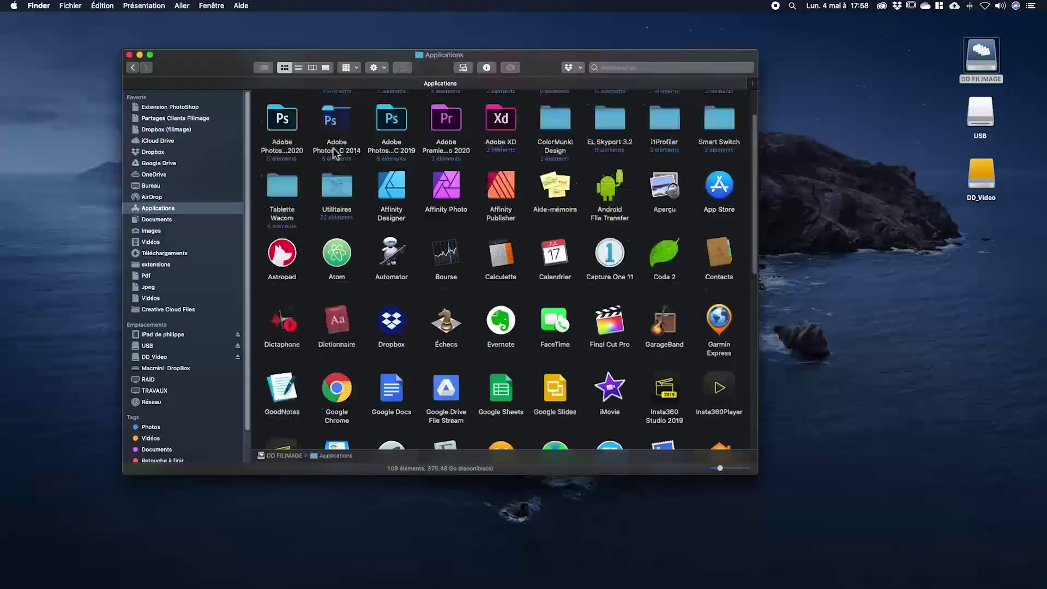
scroll(335, 154, down, 2)
scroll(335, 153, down, 10)
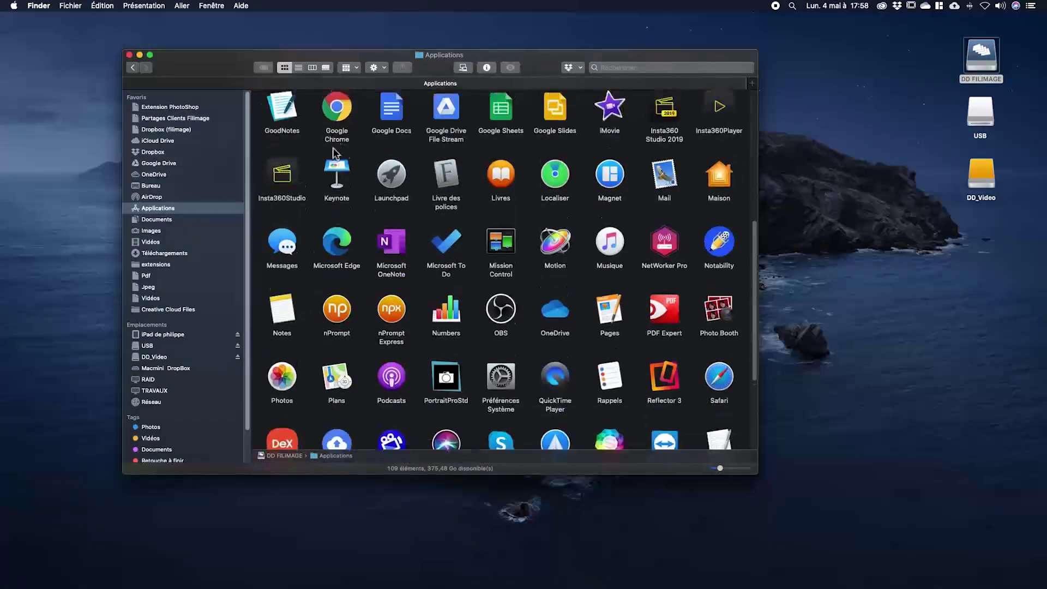
scroll(335, 154, up, 5)
scroll(332, 148, up, 5)
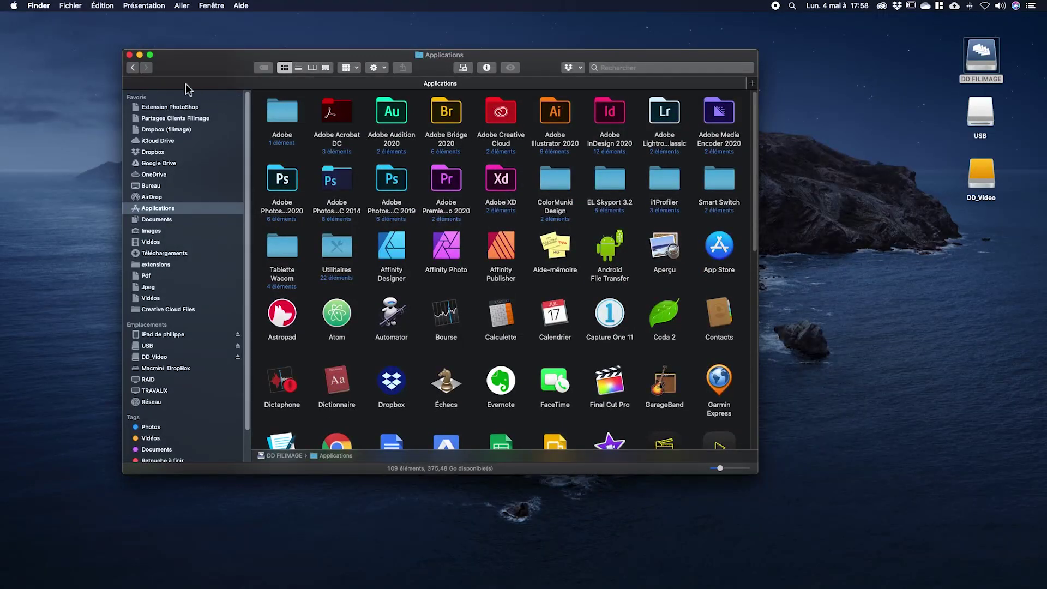
click(132, 67)
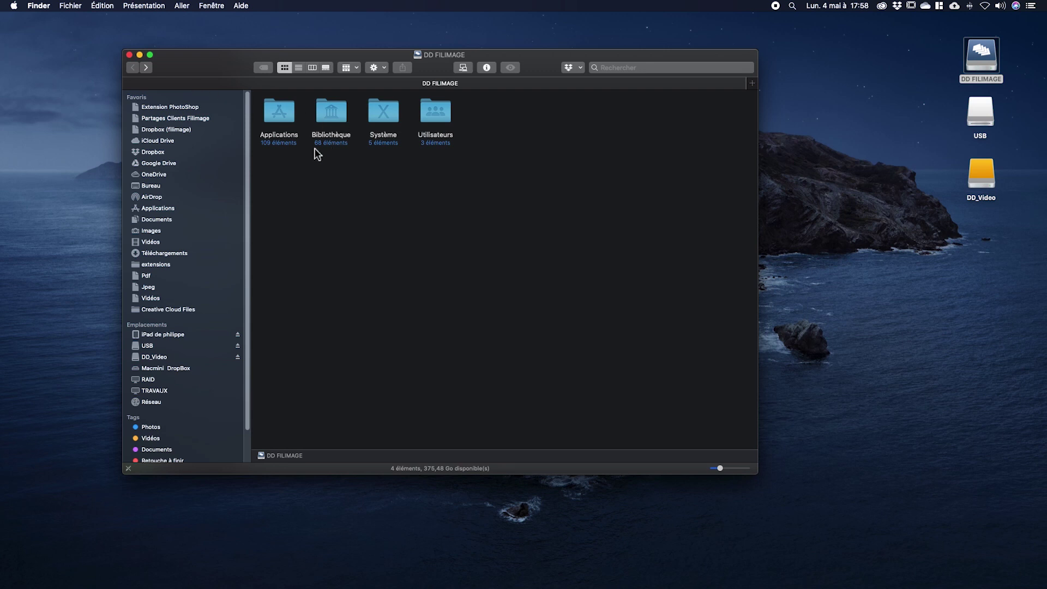
Highlight the Bibliothèque and Système folders at the top level of the disk, and clear the selection
drag(320, 155, 384, 117)
click(374, 173)
click(411, 102)
click(375, 109)
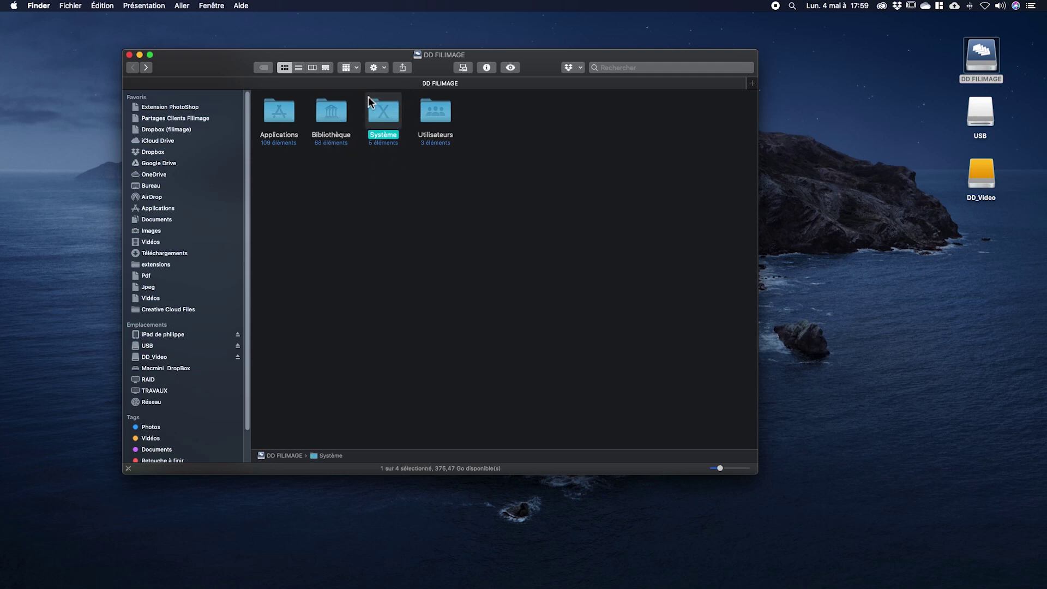
click(374, 184)
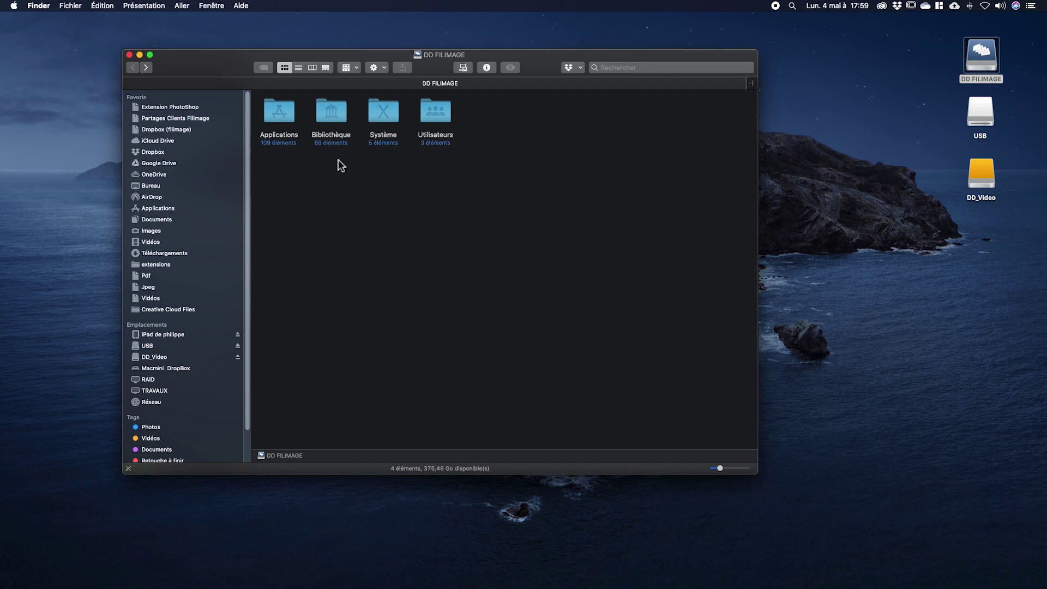
drag(318, 161, 392, 116)
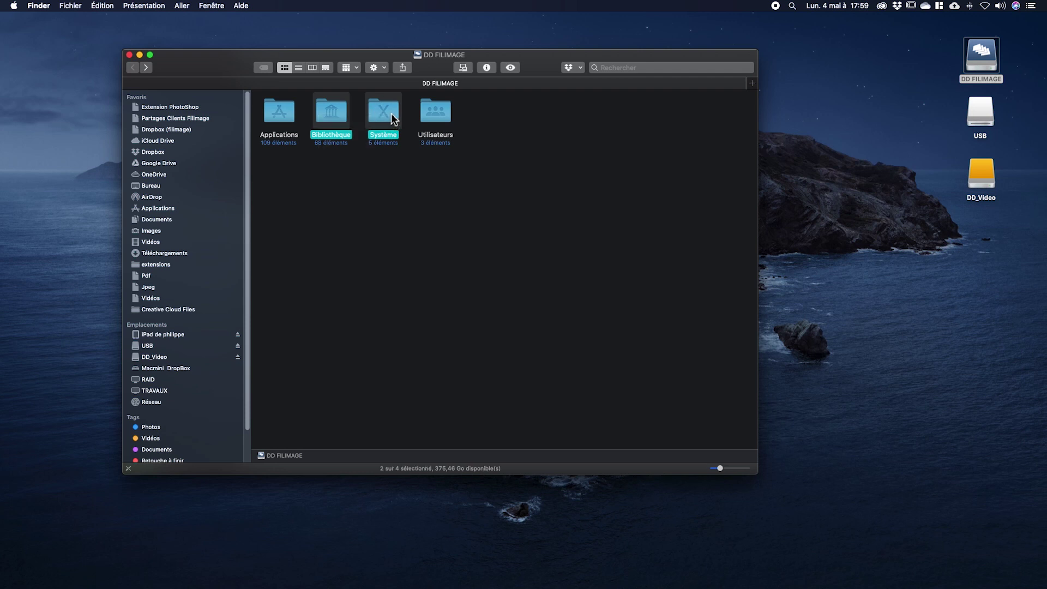
click(465, 171)
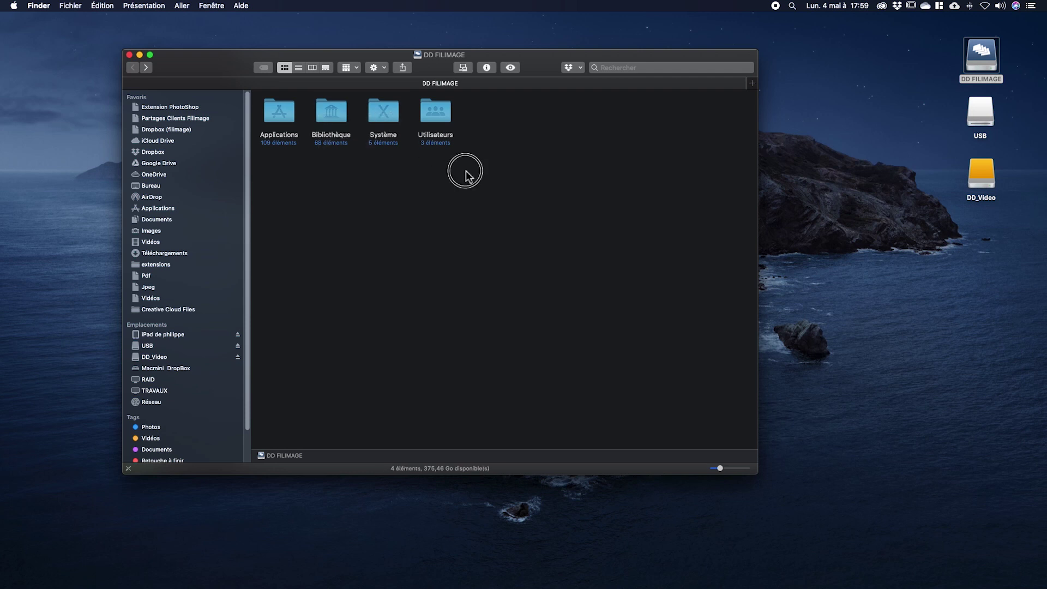
View the contents of the Utilisateurs folder and go back up to the top level of DD FILIMAGE
double_click(435, 115)
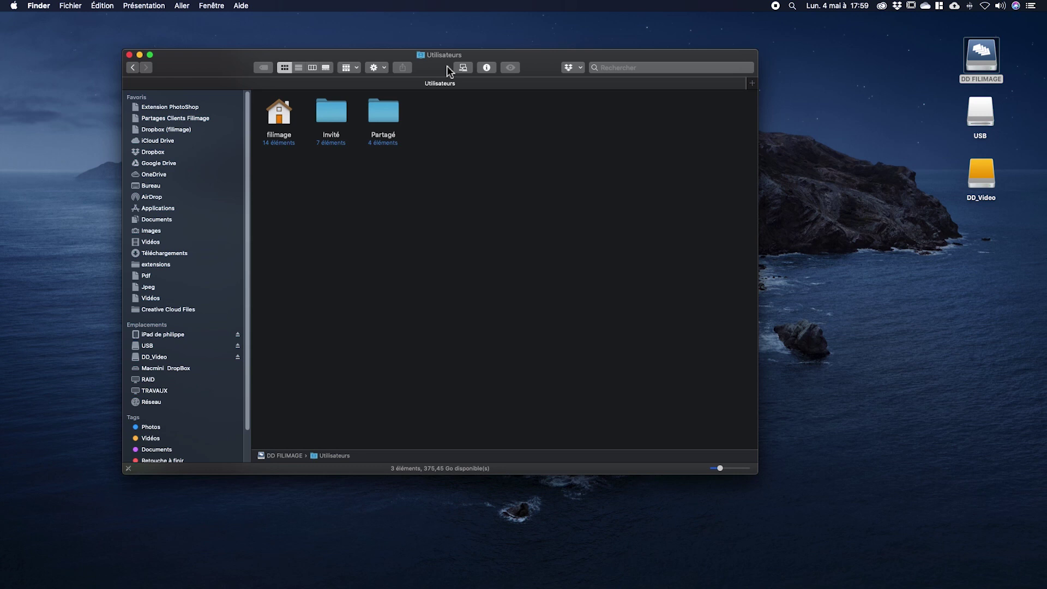
key(super+Up)
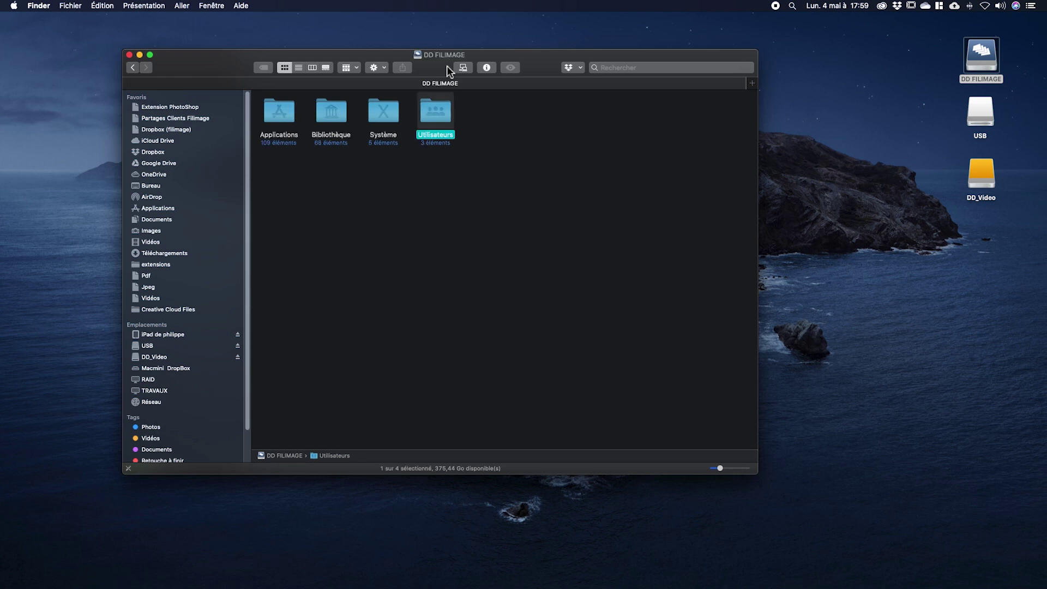
click(365, 218)
Highlight the Applications and Utilisateurs folders in turn, twice, at the top level of the disk
click(275, 118)
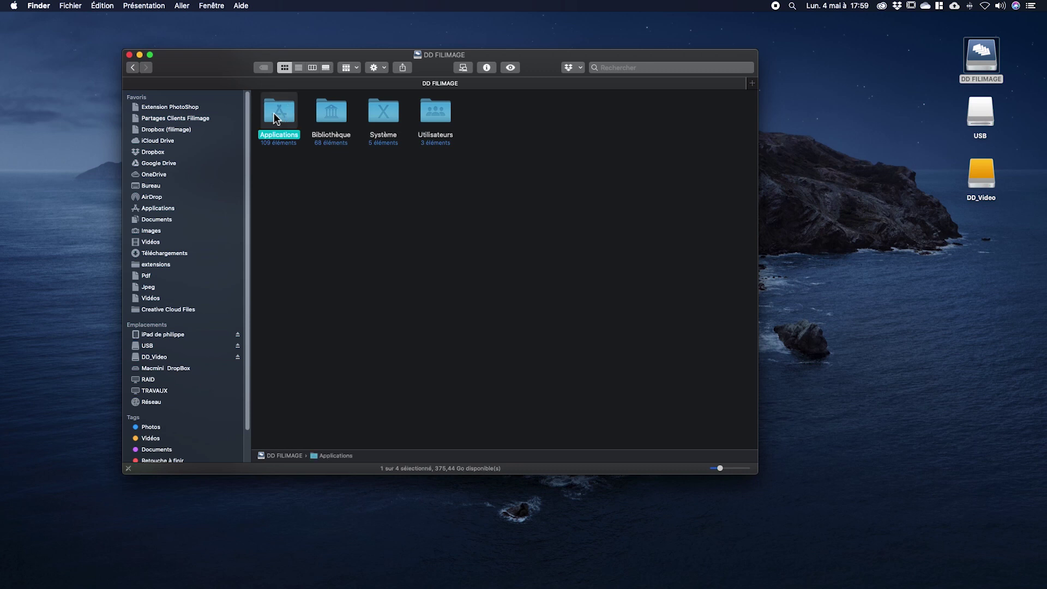
click(444, 119)
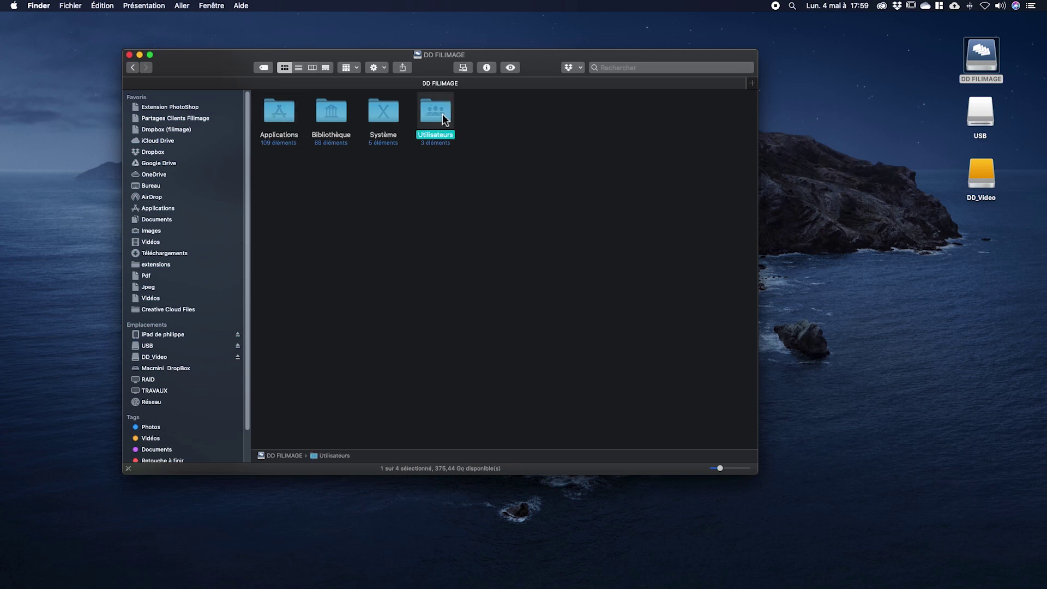
click(470, 182)
click(292, 122)
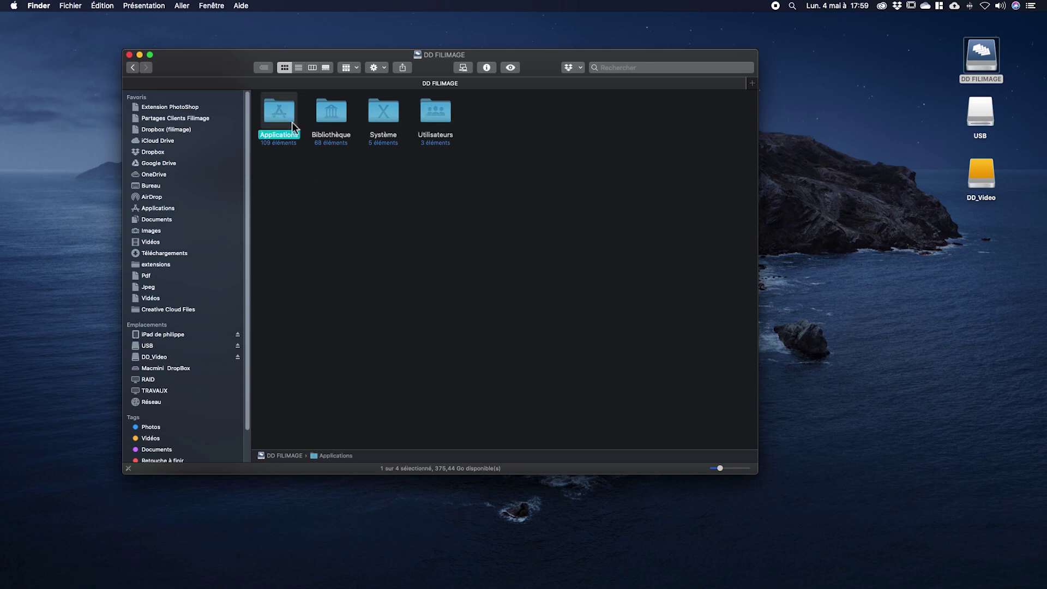
click(448, 118)
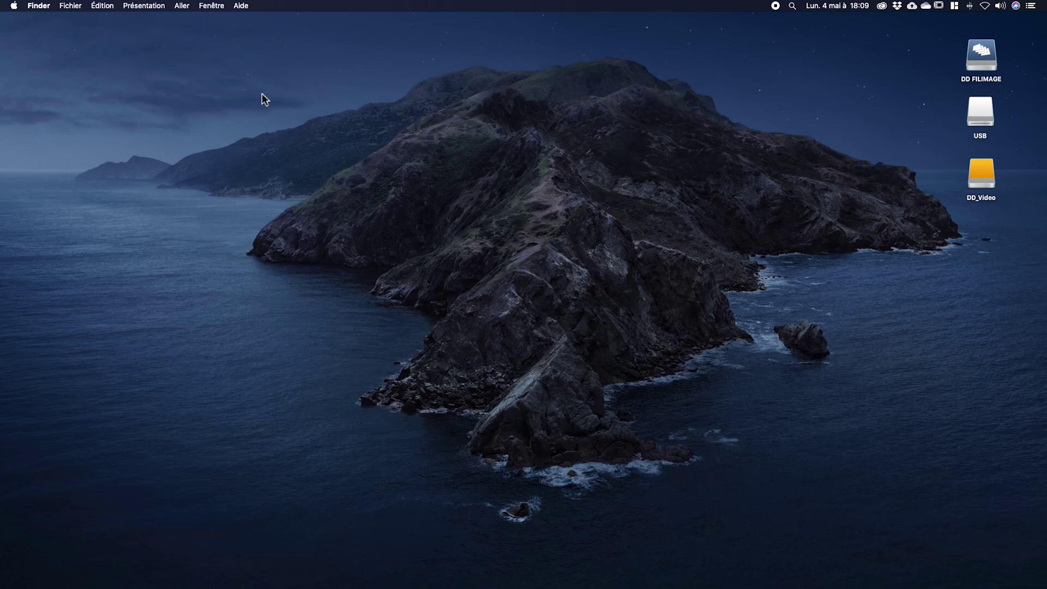
Open Préférences Système, view the available settings, and close the window
click(14, 7)
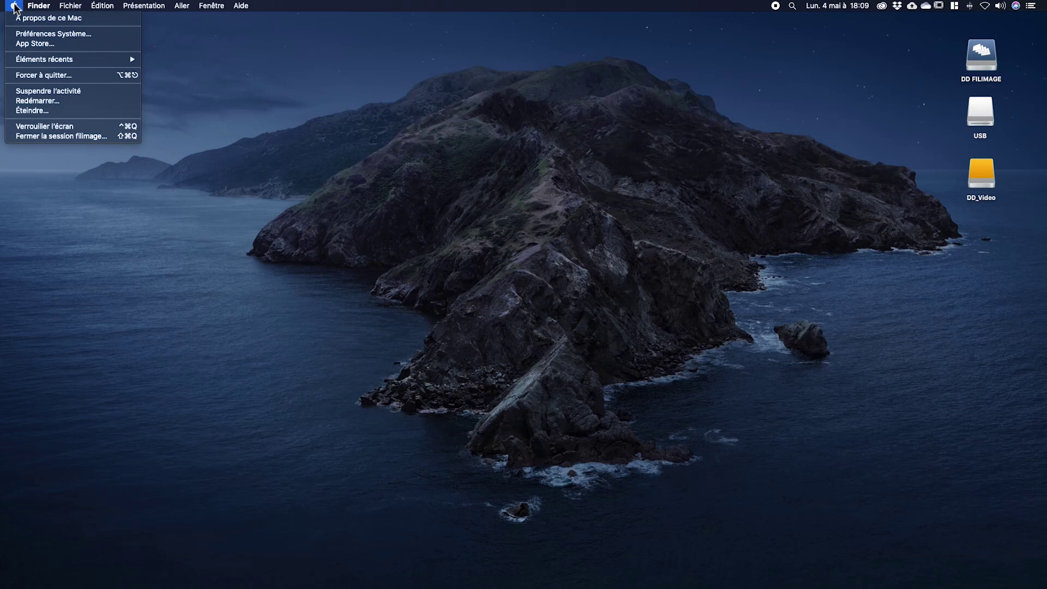
click(36, 35)
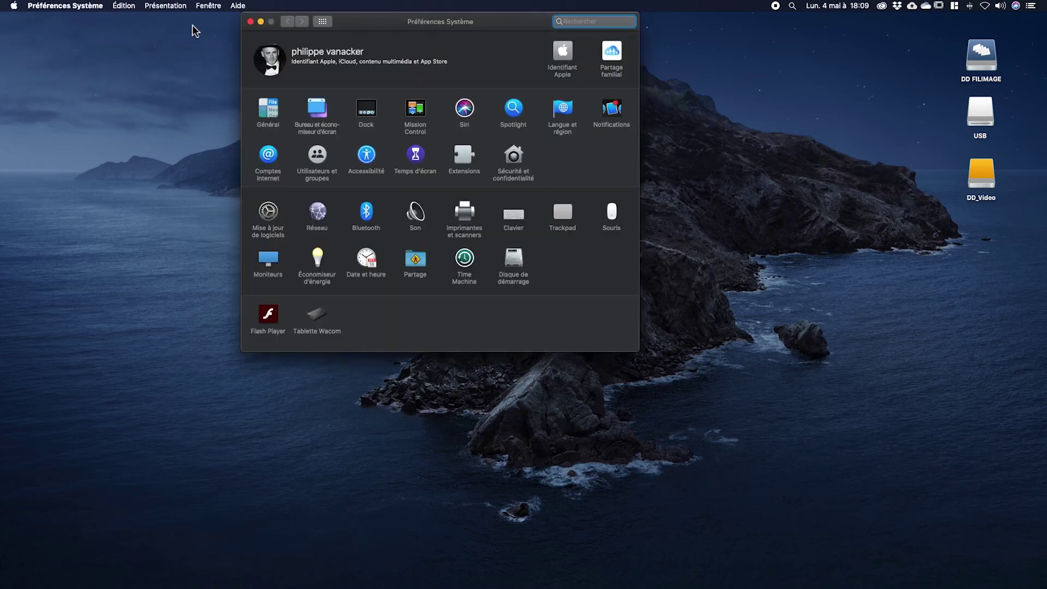
click(251, 22)
Examine the system commands and the Finder's own commands across the menu bar without choosing any
click(14, 6)
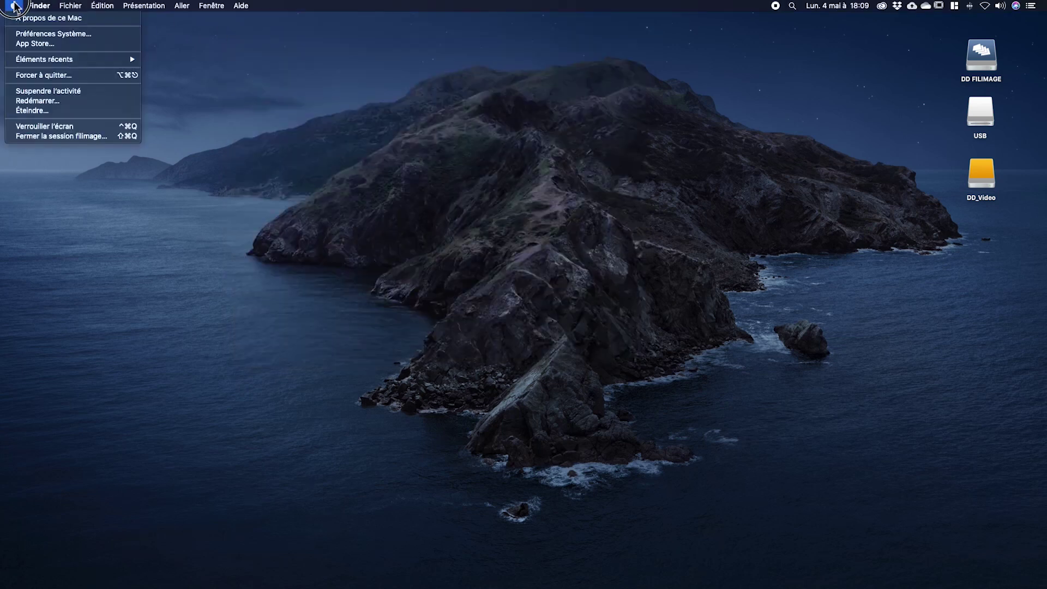
mouse_move(34, 61)
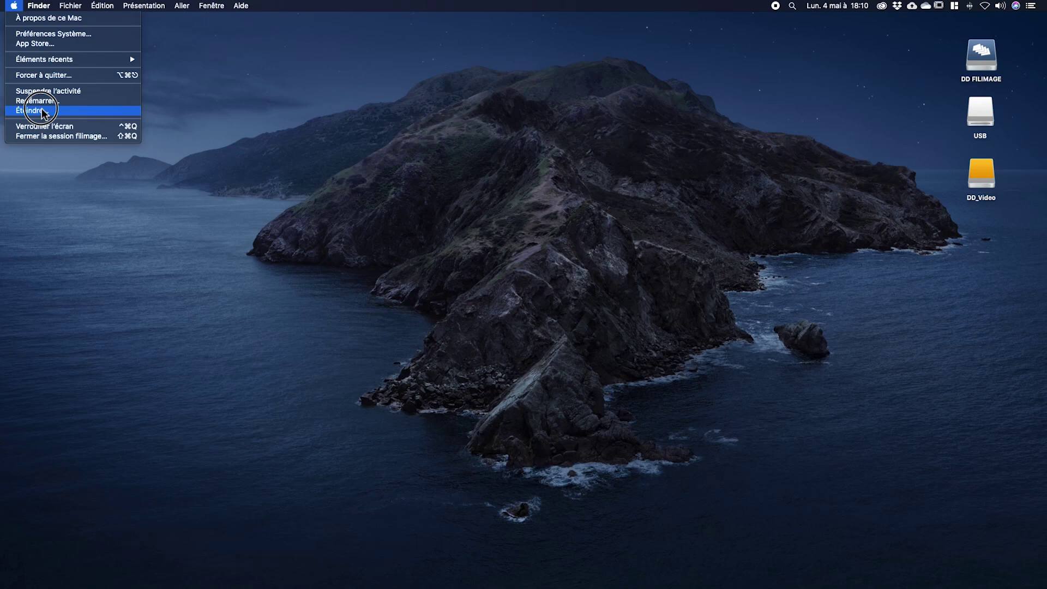
mouse_move(44, 6)
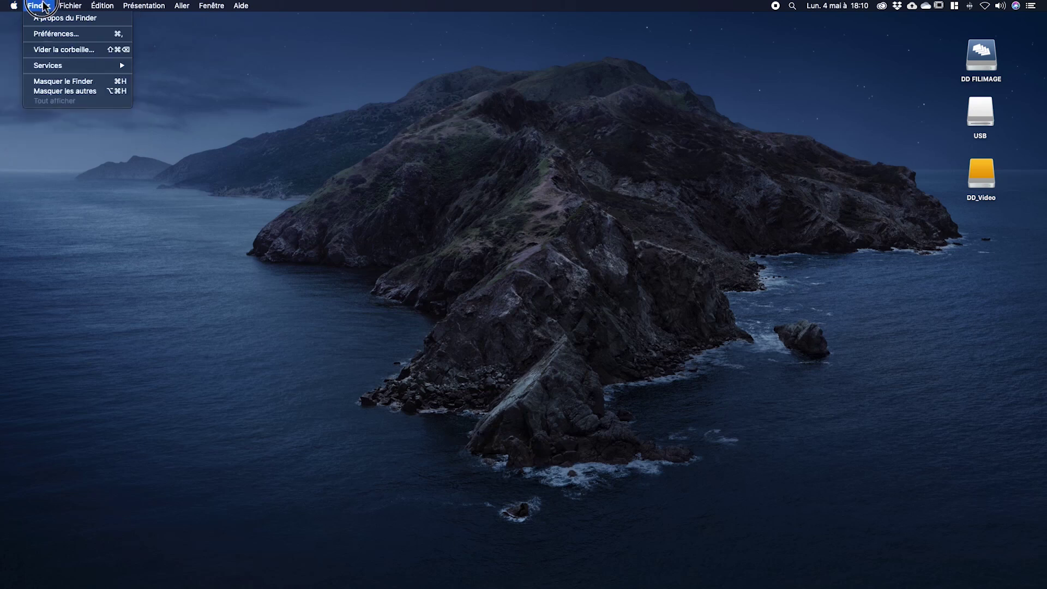
mouse_move(187, 8)
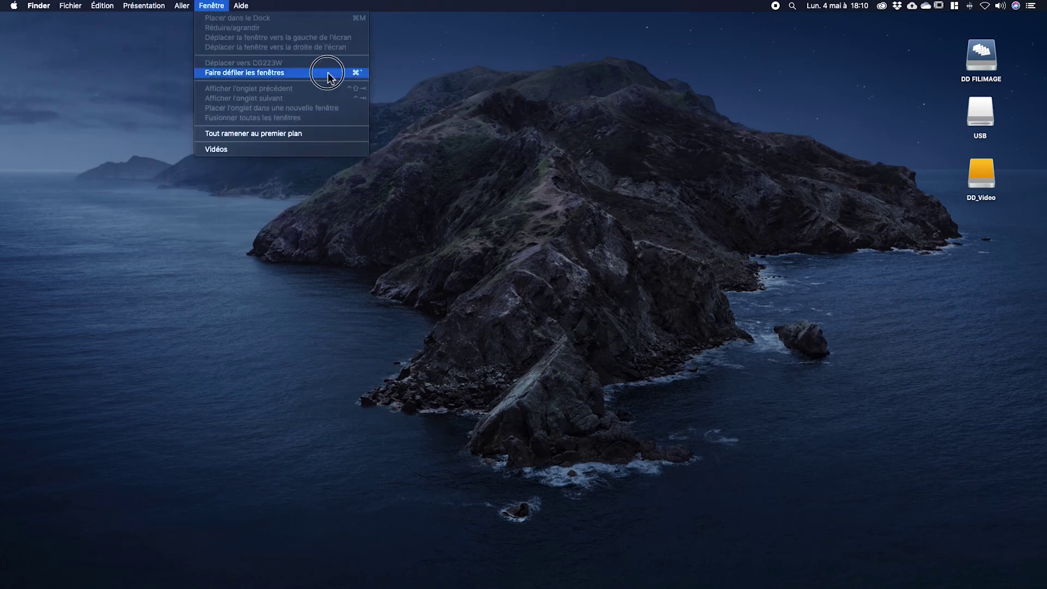
click(515, 166)
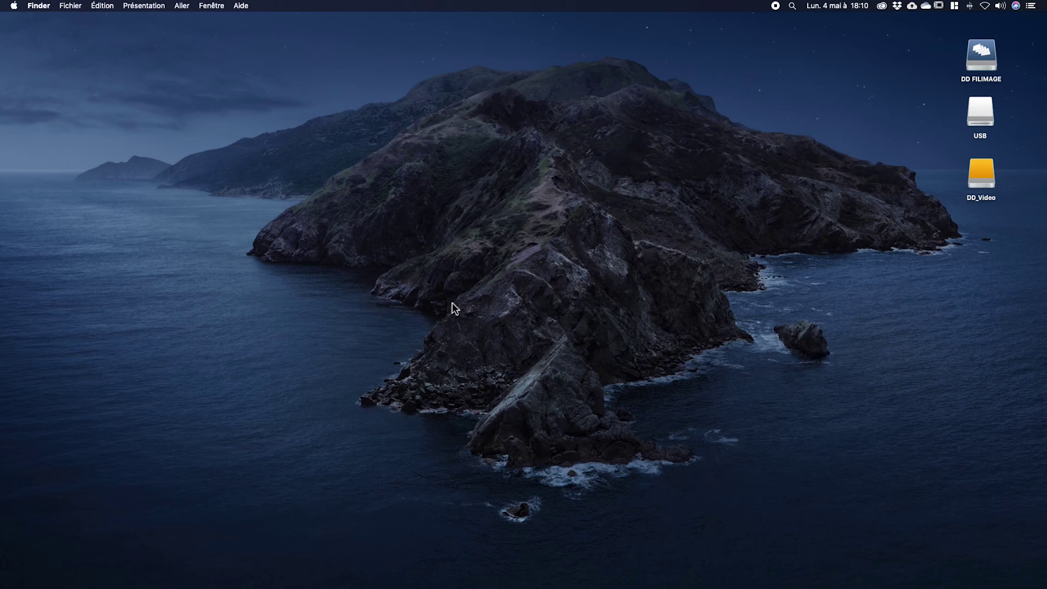
Launch Calculette from the Dock and display its application commands
mouse_move(323, 578)
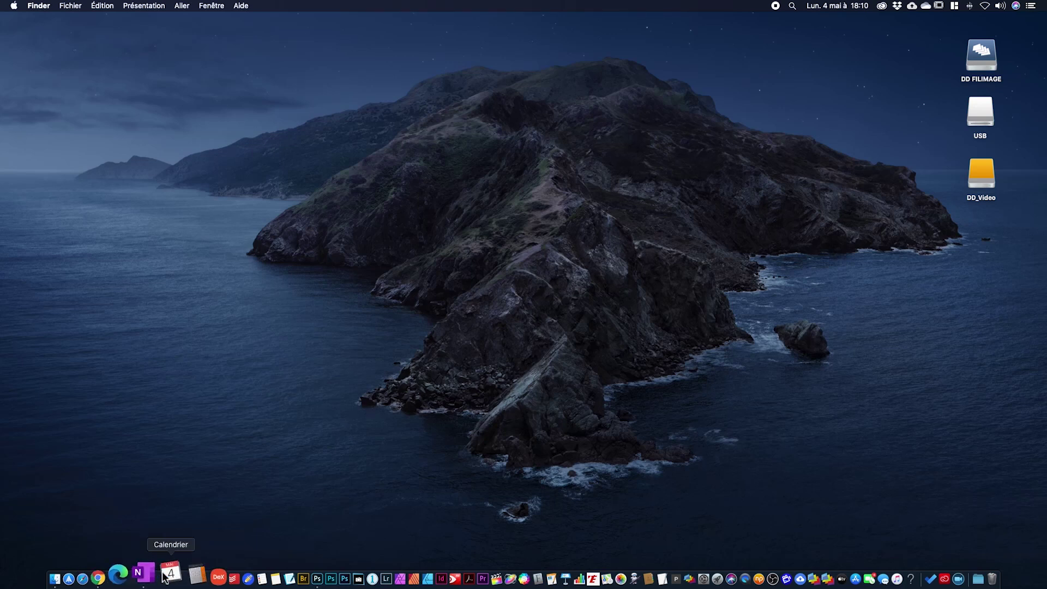
click(180, 577)
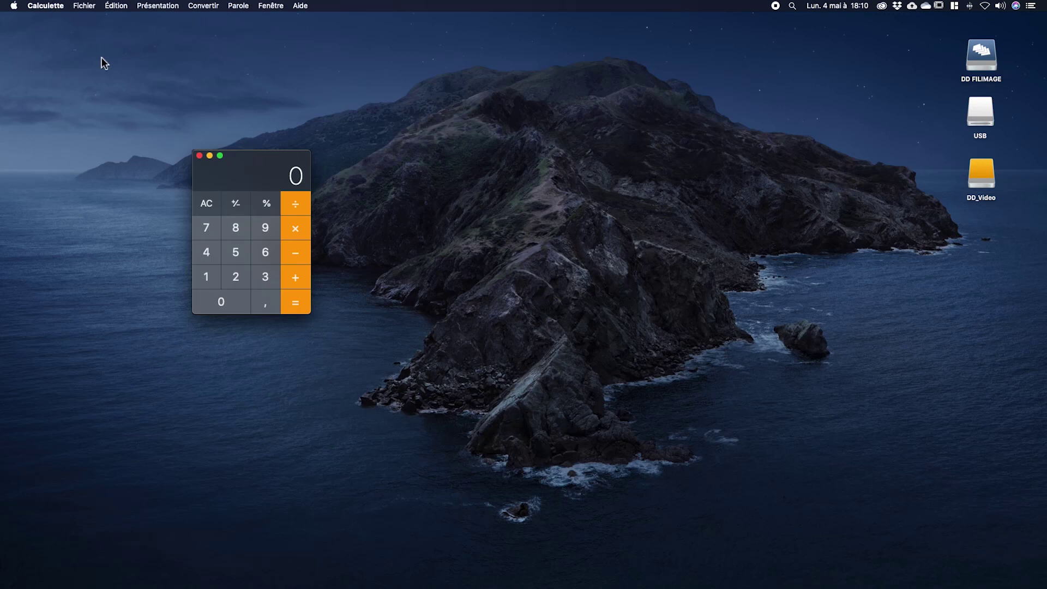
click(46, 7)
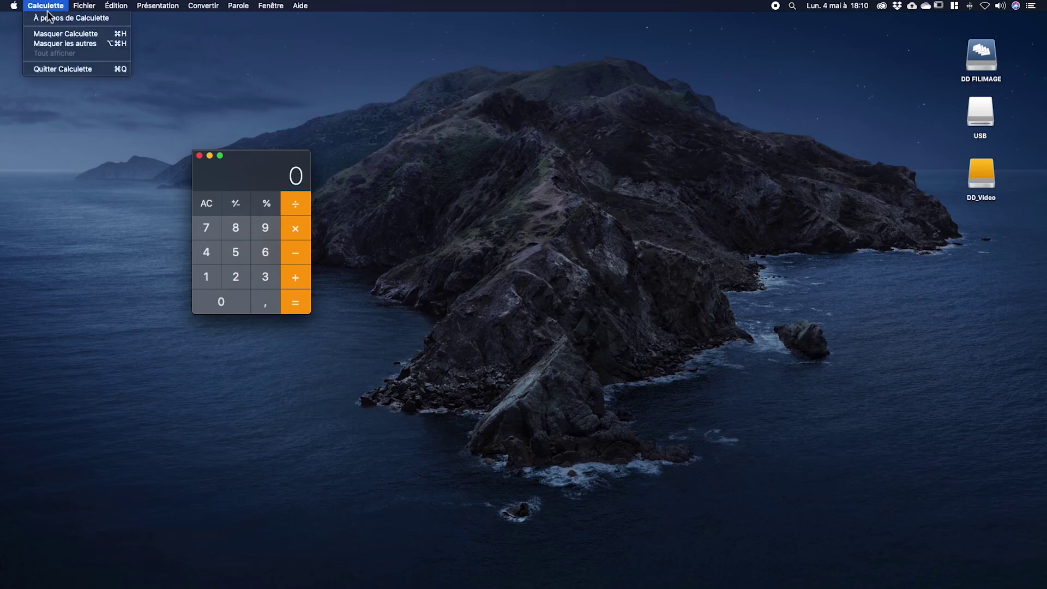
Quit Calculette
click(76, 69)
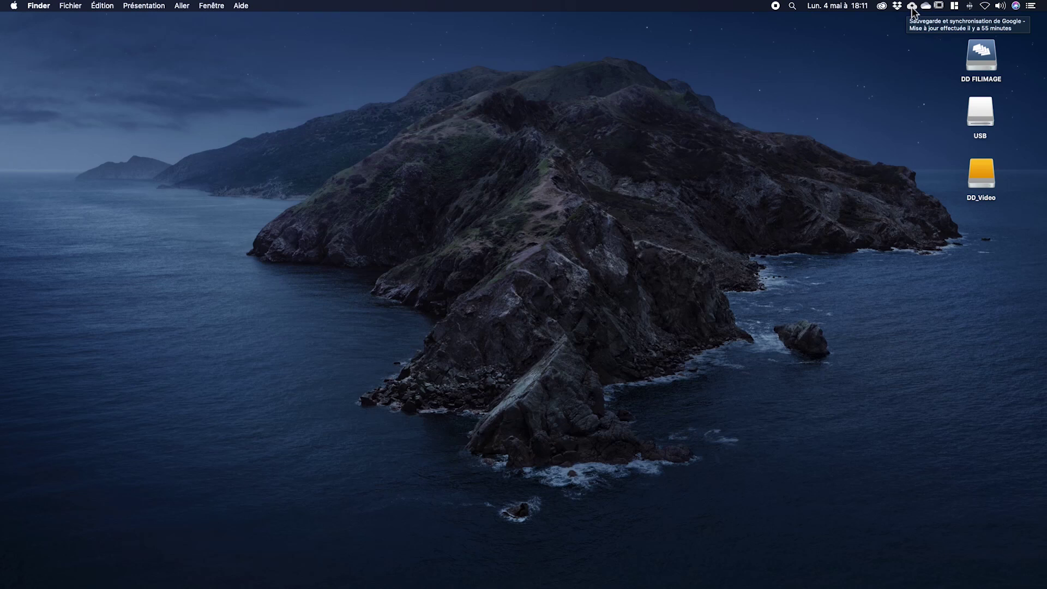
Reorder the menu bar's cloud-storage status icons so that Google backup comes first, followed by OneDrive and Dropbox
click(906, 9)
drag(906, 11, 894, 9)
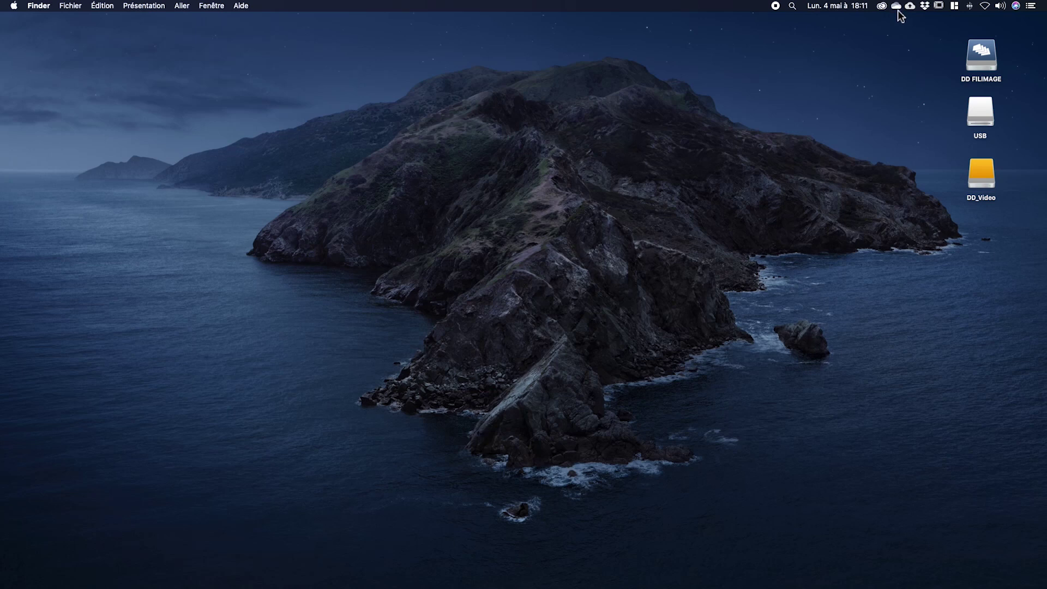
drag(908, 8, 906, 12)
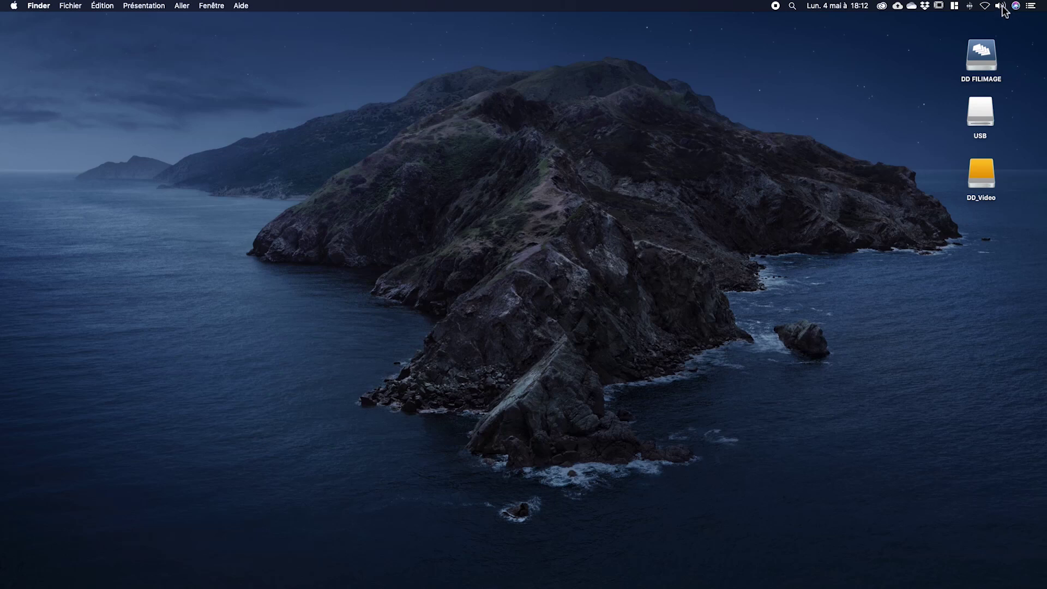
drag(1003, 6, 999, 9)
Ask Siri "Donne-moi le temps de demain" and close the Siri window
click(1016, 6)
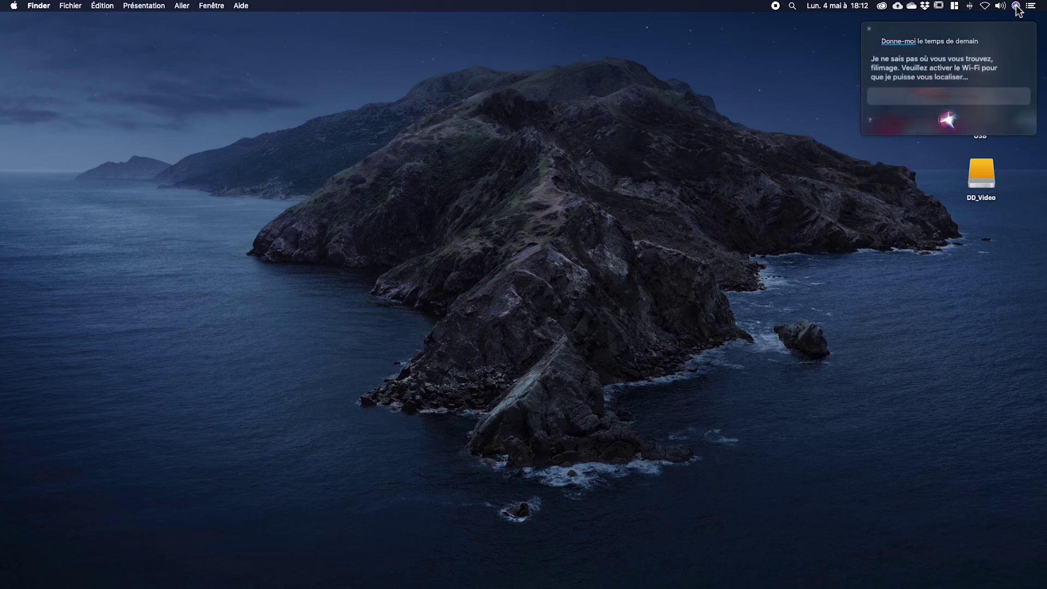
click(870, 30)
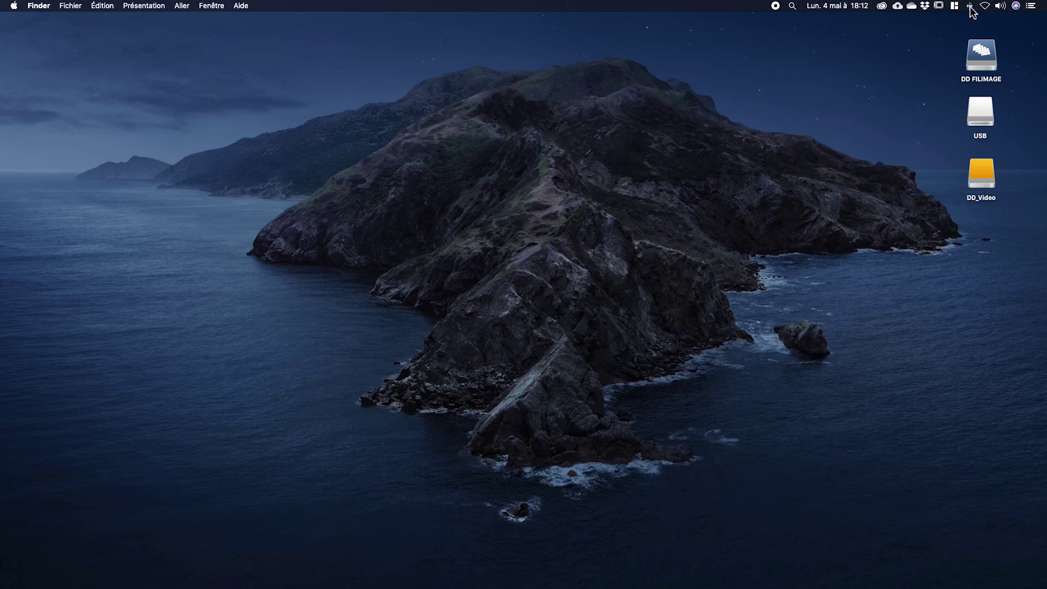
View the Notifications list in the notification centre, close and reopen it, and switch to the Aujourd'hui view
click(1031, 6)
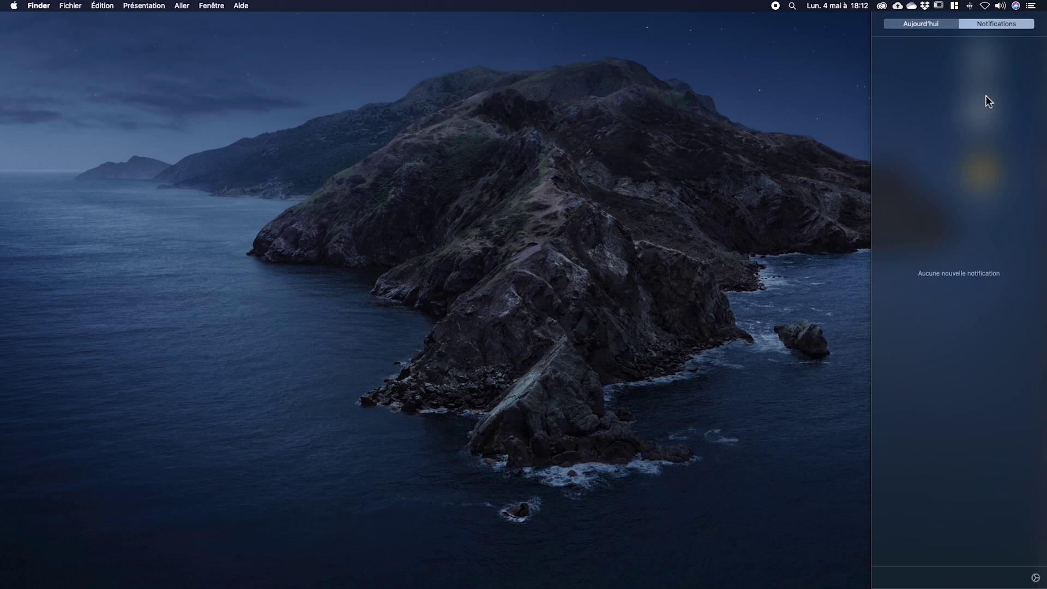
click(1031, 6)
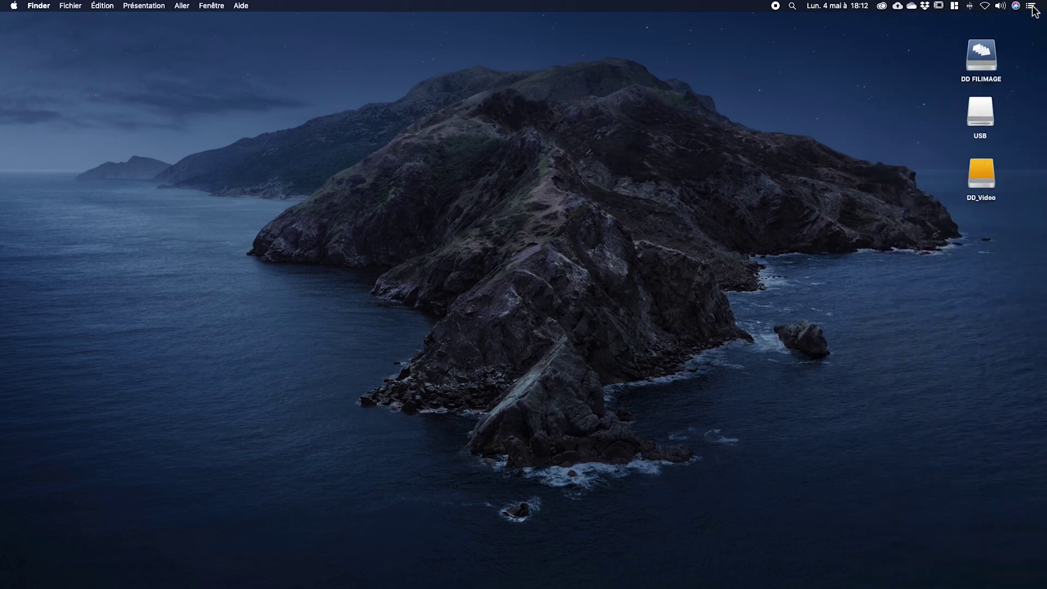
click(1032, 7)
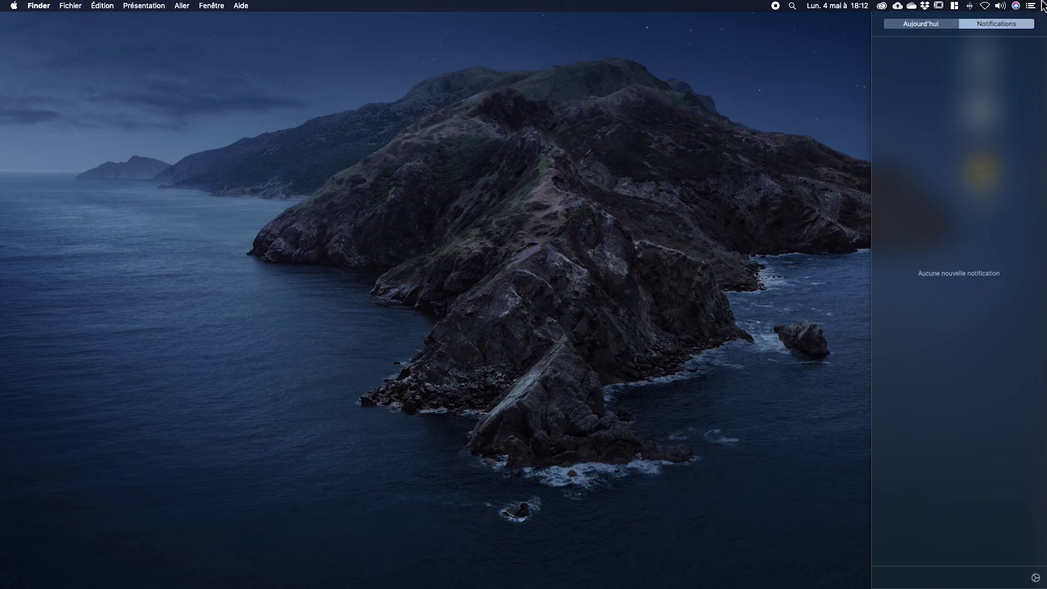
click(932, 25)
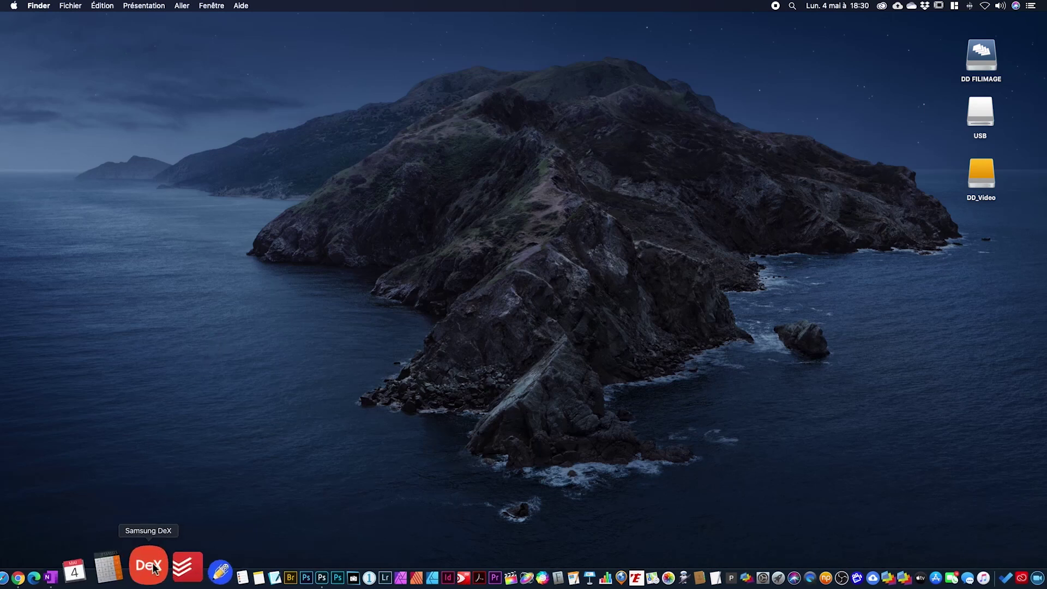
Add Garmin Express from the DD FILIMAGE disk's Applications folder to the middle of the Dock
double_click(988, 65)
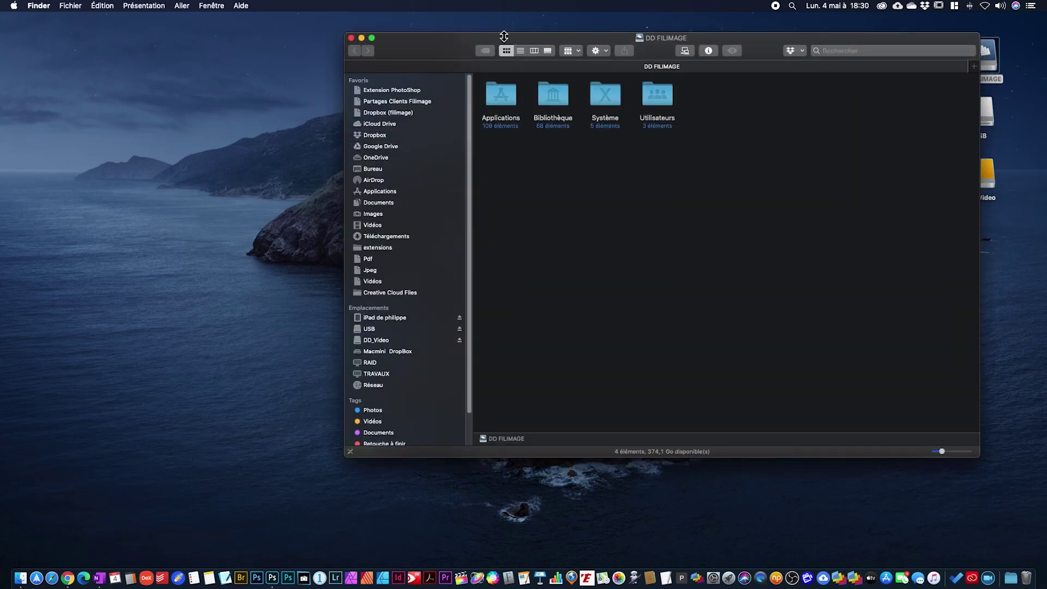
double_click(499, 100)
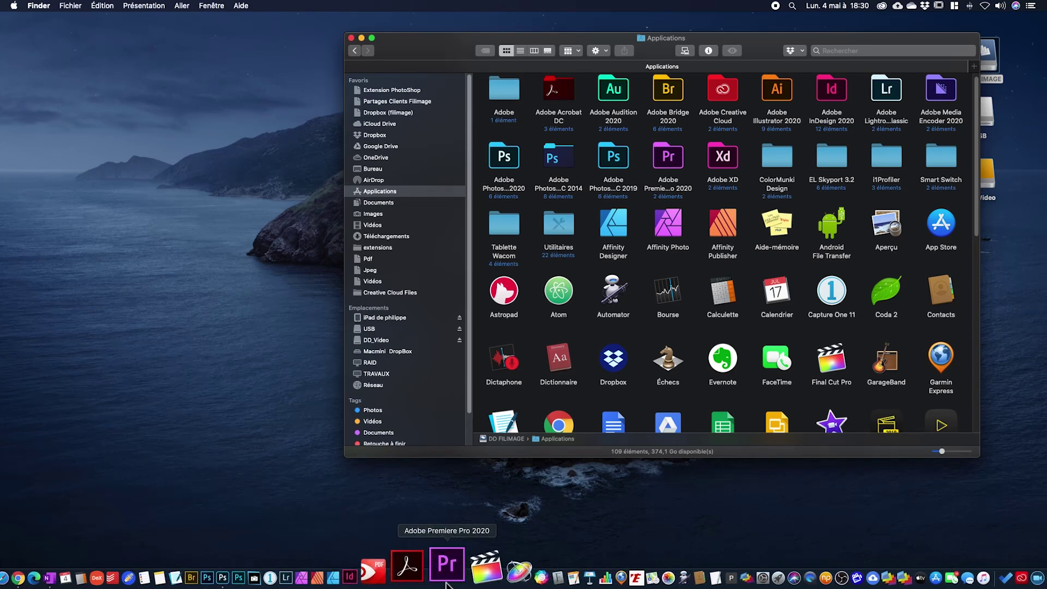
drag(940, 358, 489, 582)
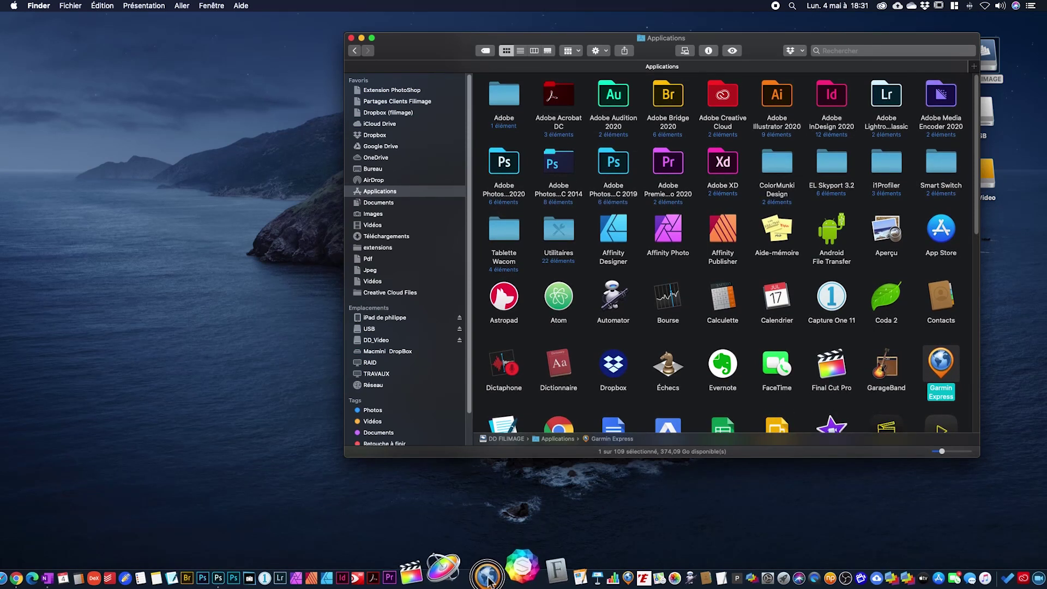
drag(488, 581, 489, 582)
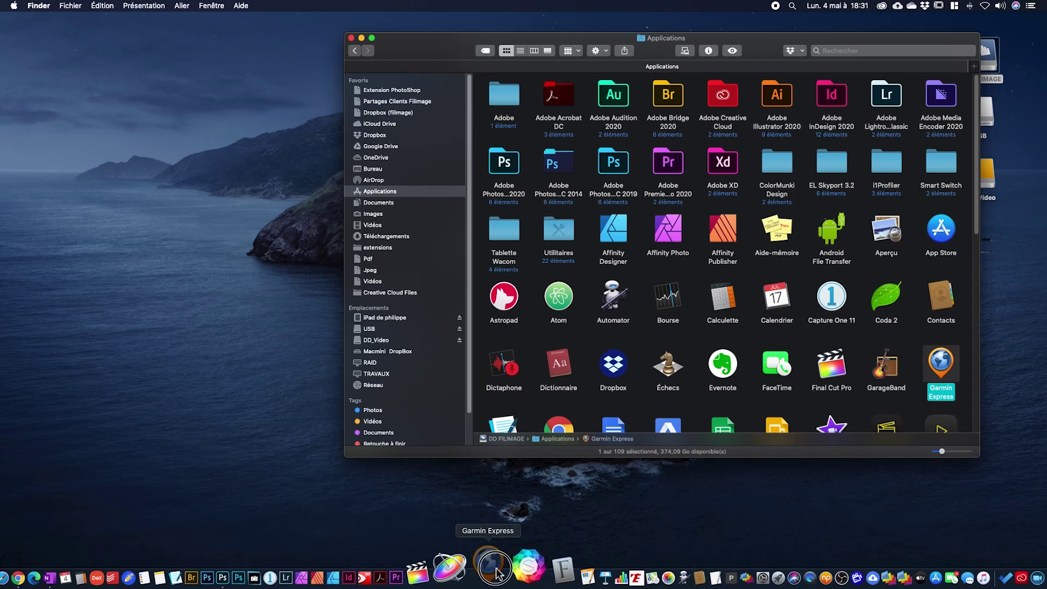
Remove Garmin Express from the Dock
drag(498, 574, 117, 324)
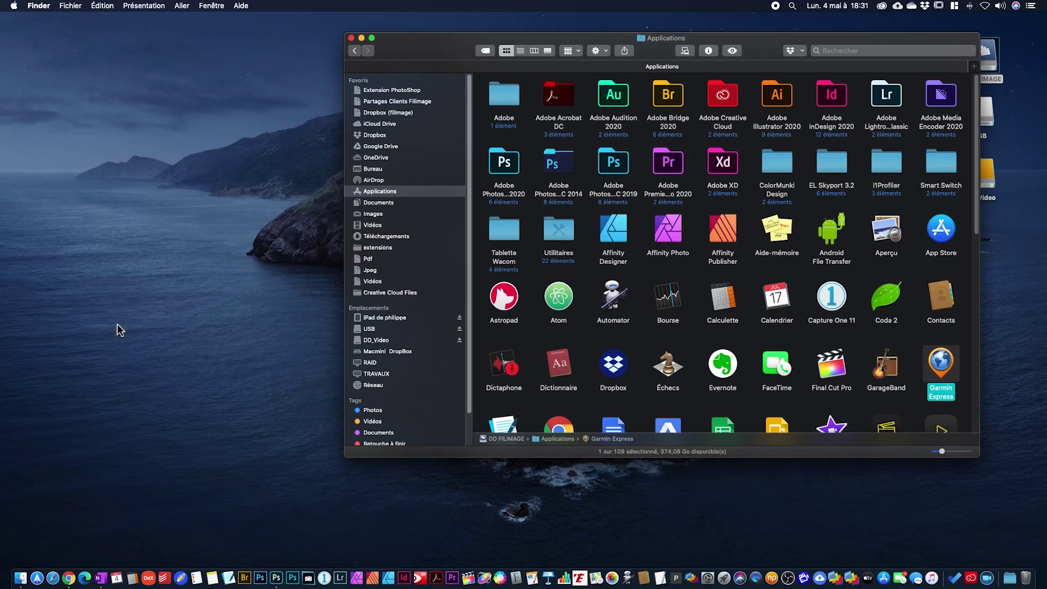
Open the Dock settings in Préférences Système
click(13, 6)
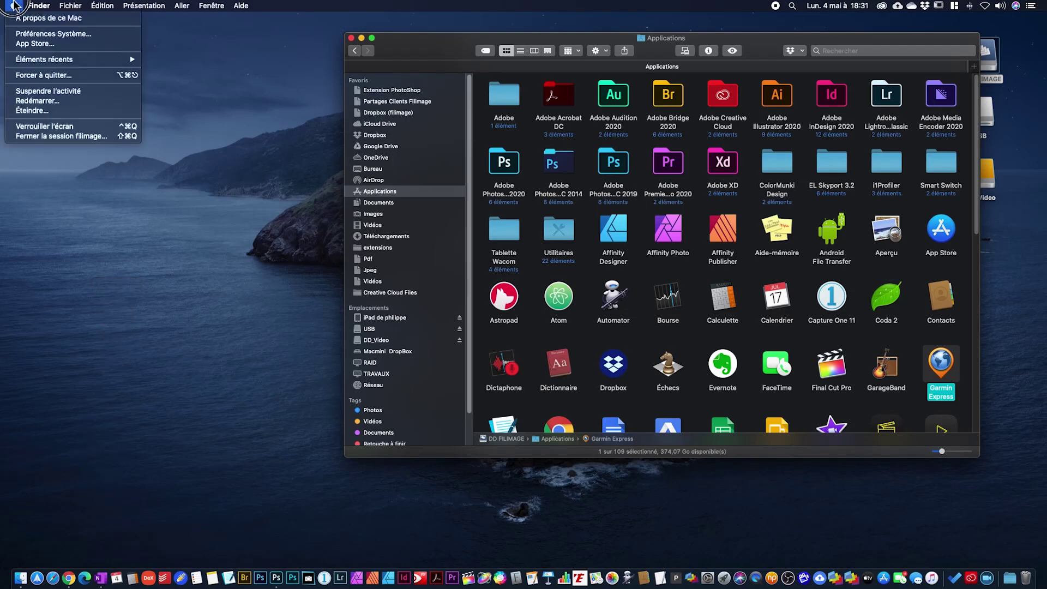
click(34, 34)
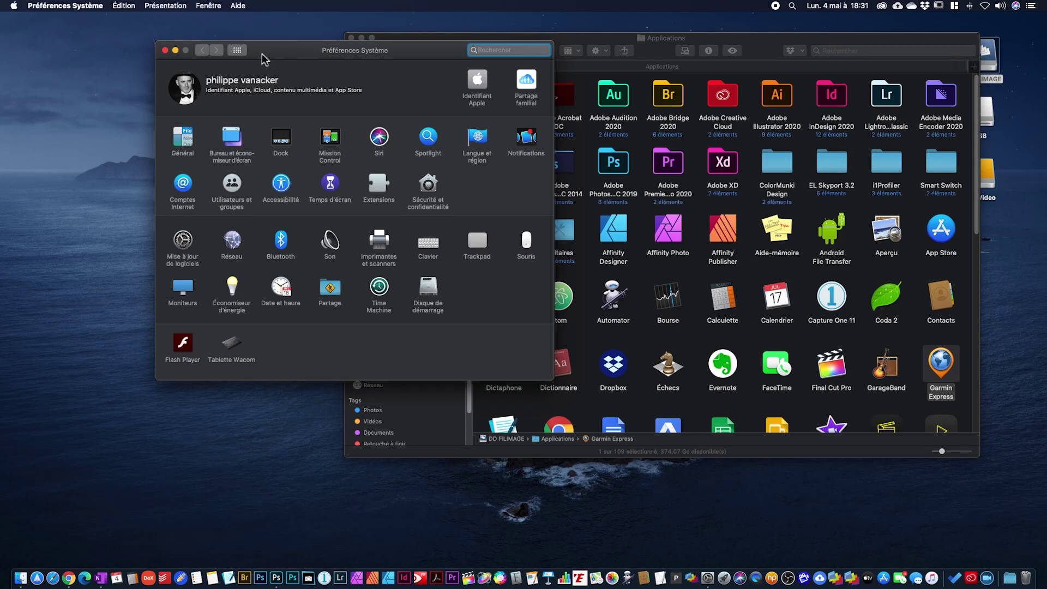
click(14, 6)
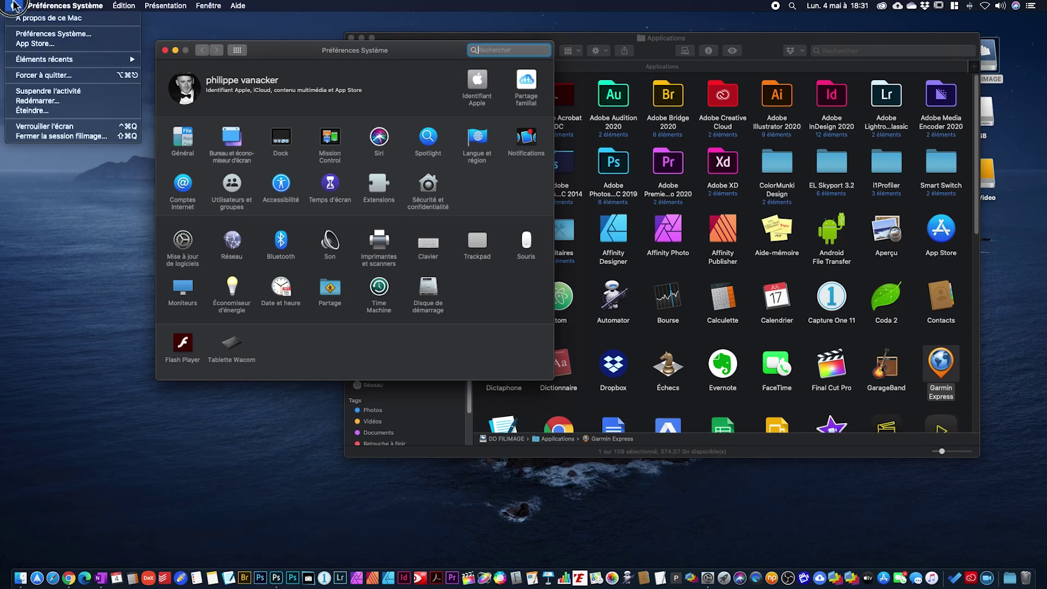
click(355, 45)
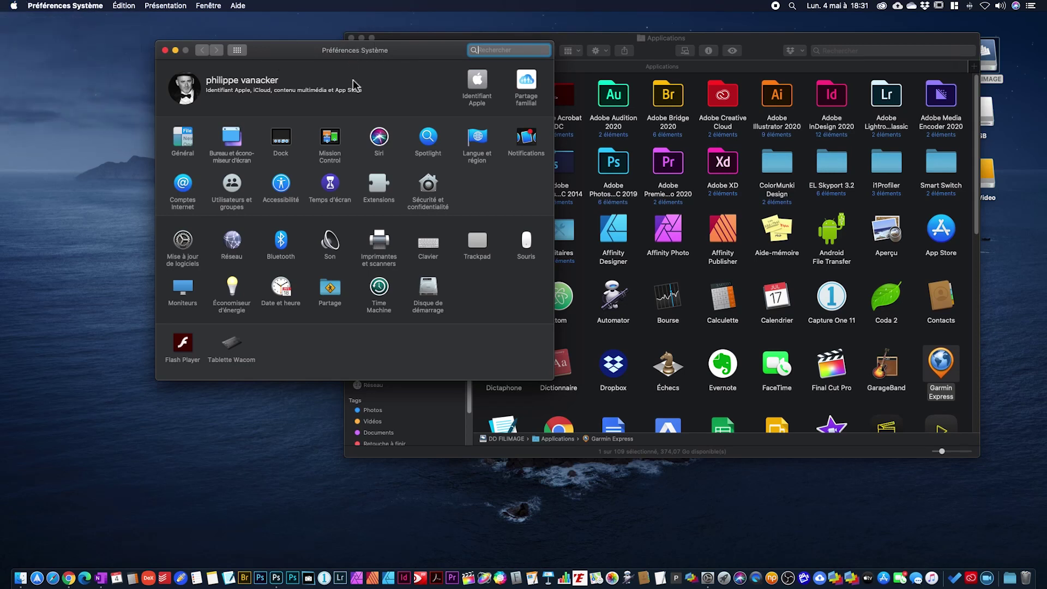
click(281, 135)
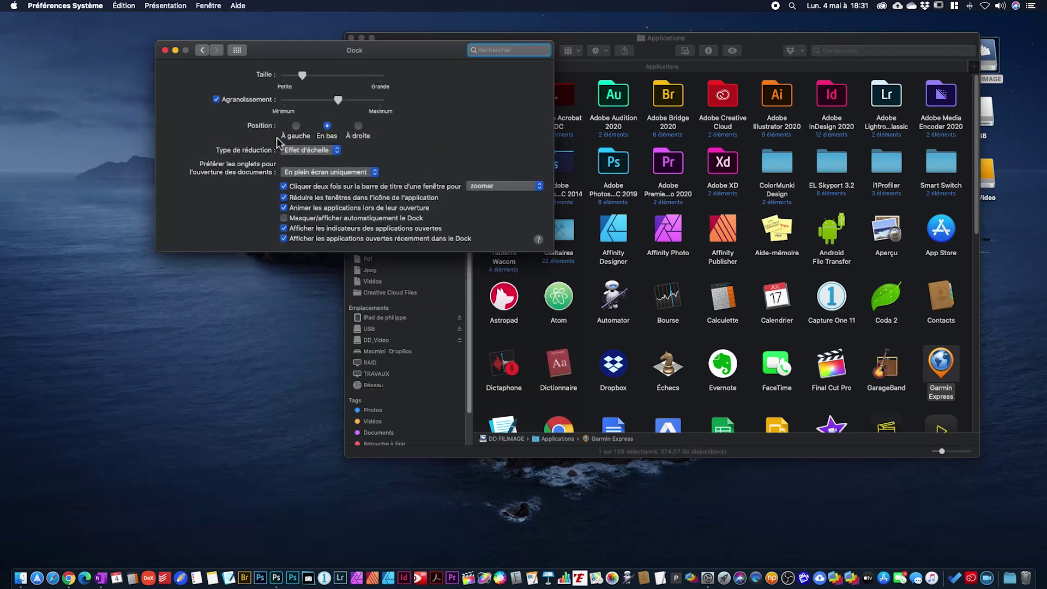
Reduce the Dock's Taille slightly, and switch Agrandissement off and back on
drag(302, 76, 297, 76)
click(217, 101)
click(217, 99)
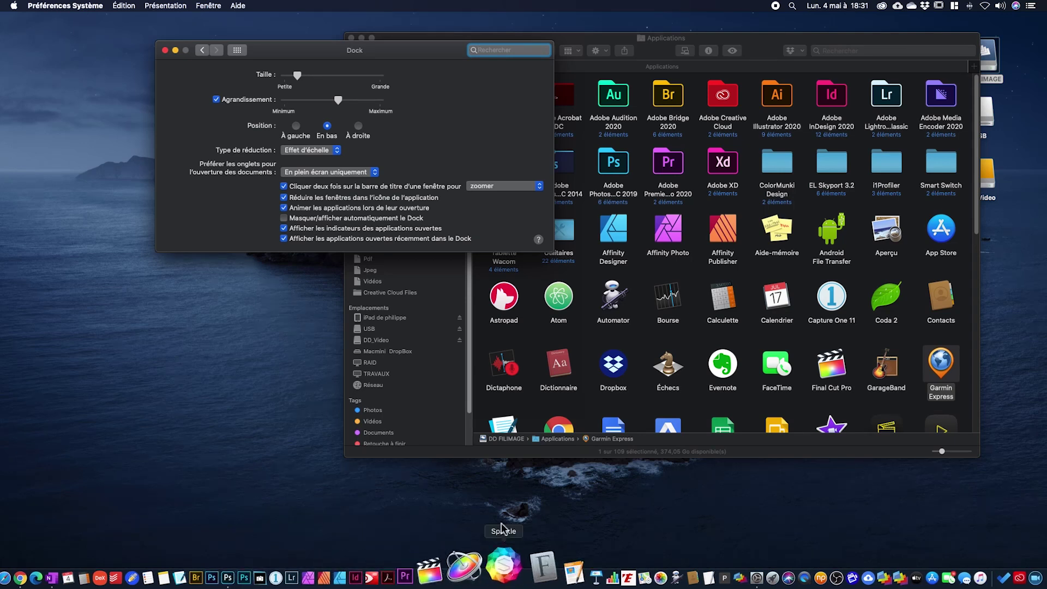
View the Type de réduction effects, and try the Dock positions À gauche and À droite before restoring En bas
click(315, 152)
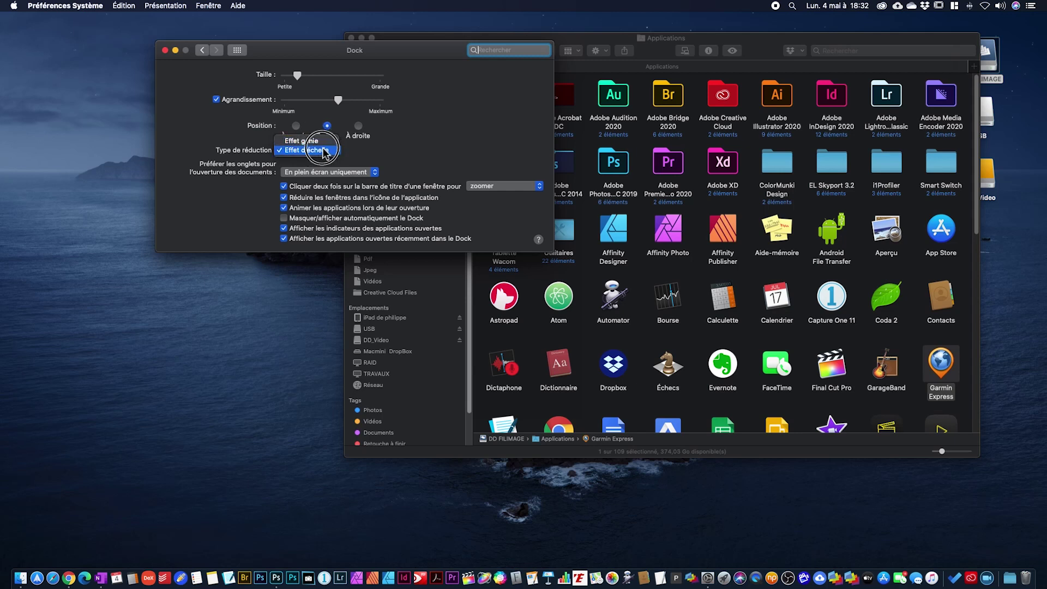
click(458, 153)
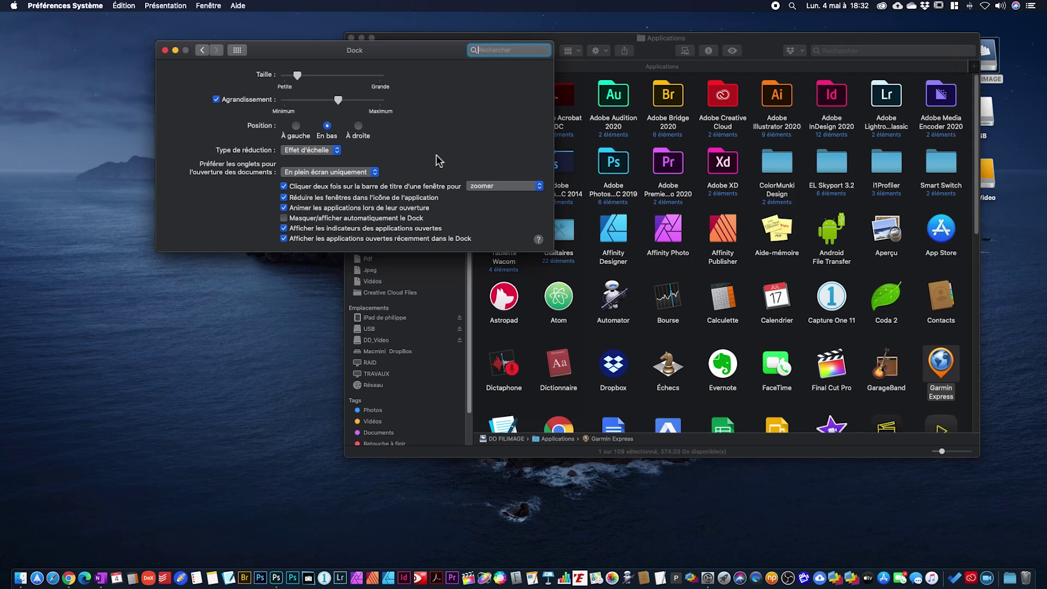
click(296, 126)
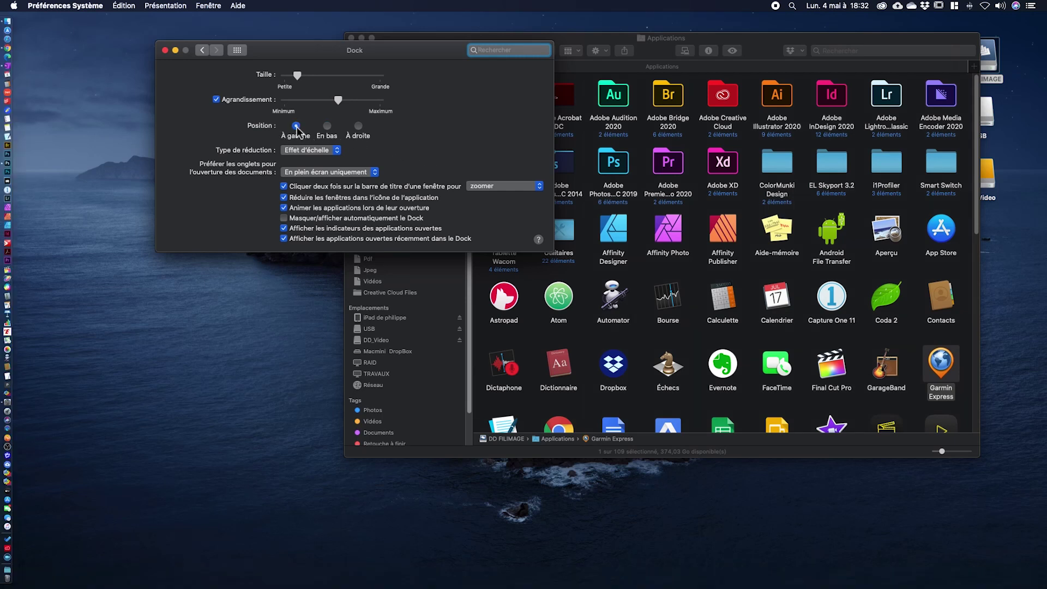
click(358, 126)
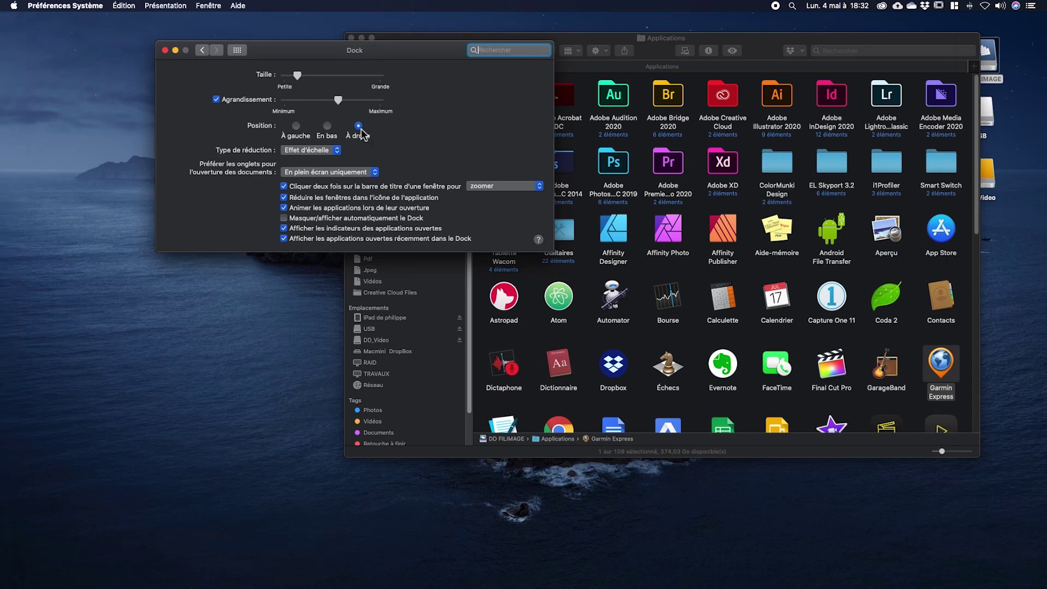
click(327, 127)
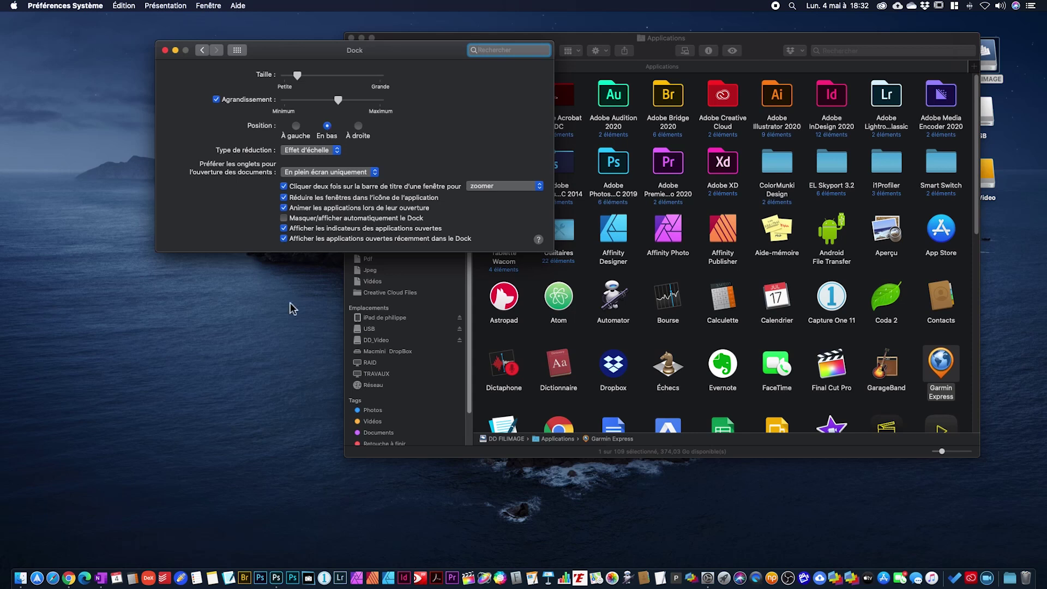
Examine the Dock shortcut commands for OneNote and Microsoft Edge, including Edge's Options, without choosing any
click(104, 575)
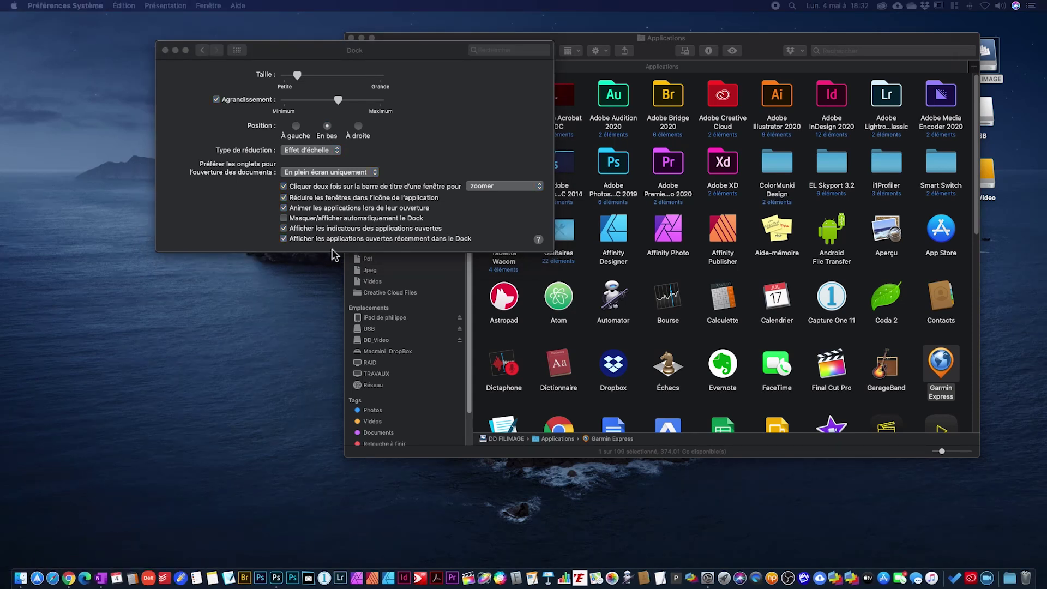
right_click(103, 576)
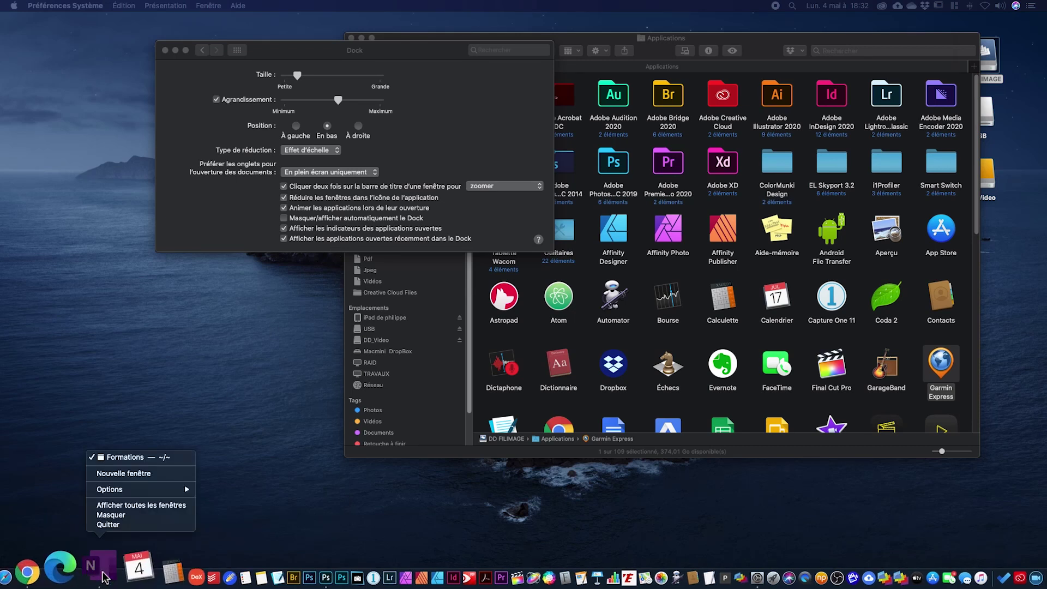
mouse_move(118, 494)
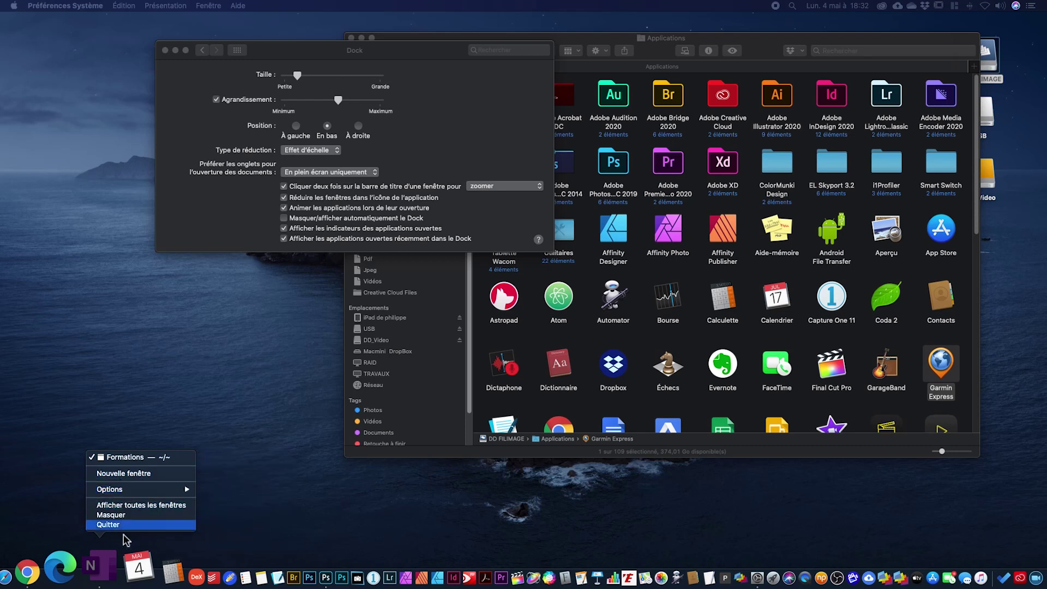
click(82, 575)
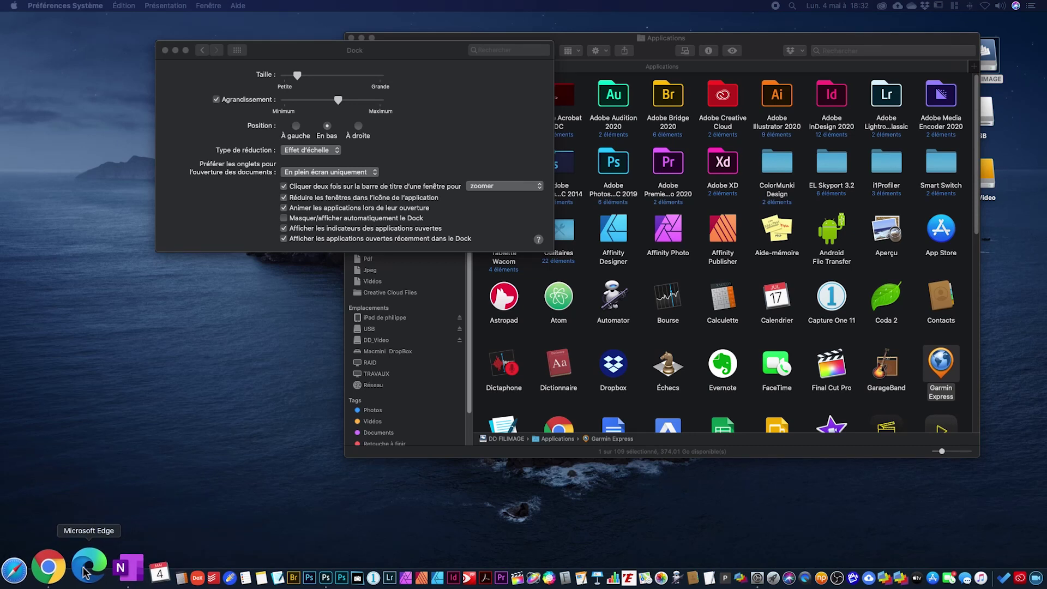
right_click(85, 571)
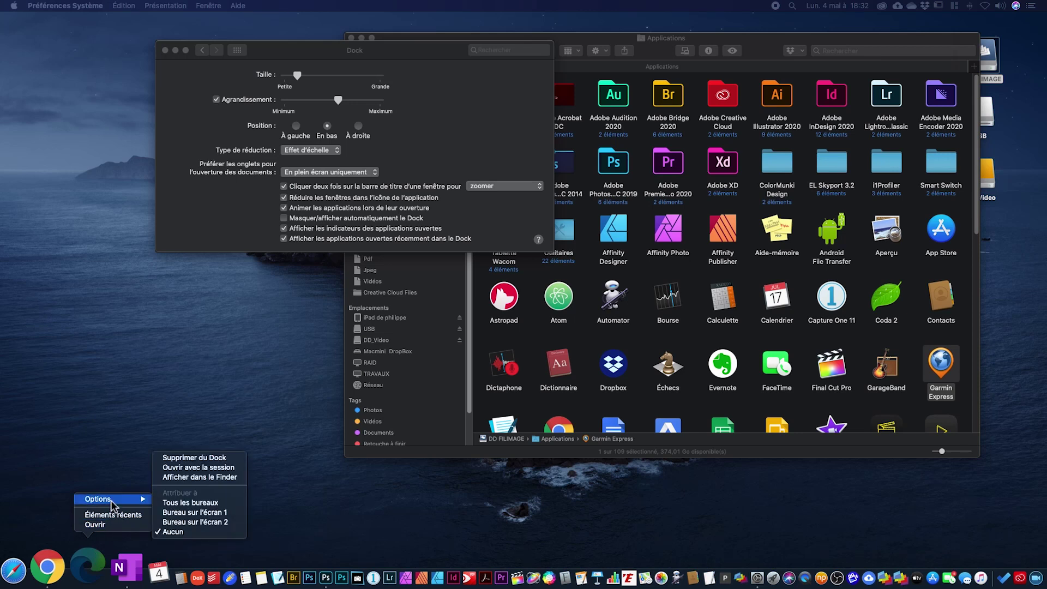
click(87, 565)
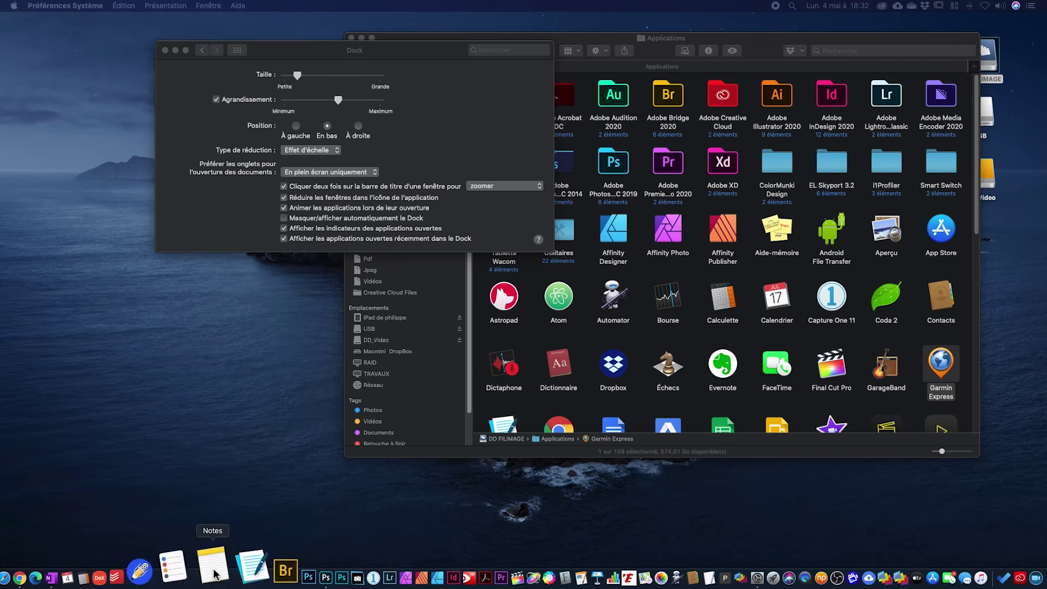
Examine the Dock shortcut commands for Notes and GoodNotes without choosing any
right_click(214, 574)
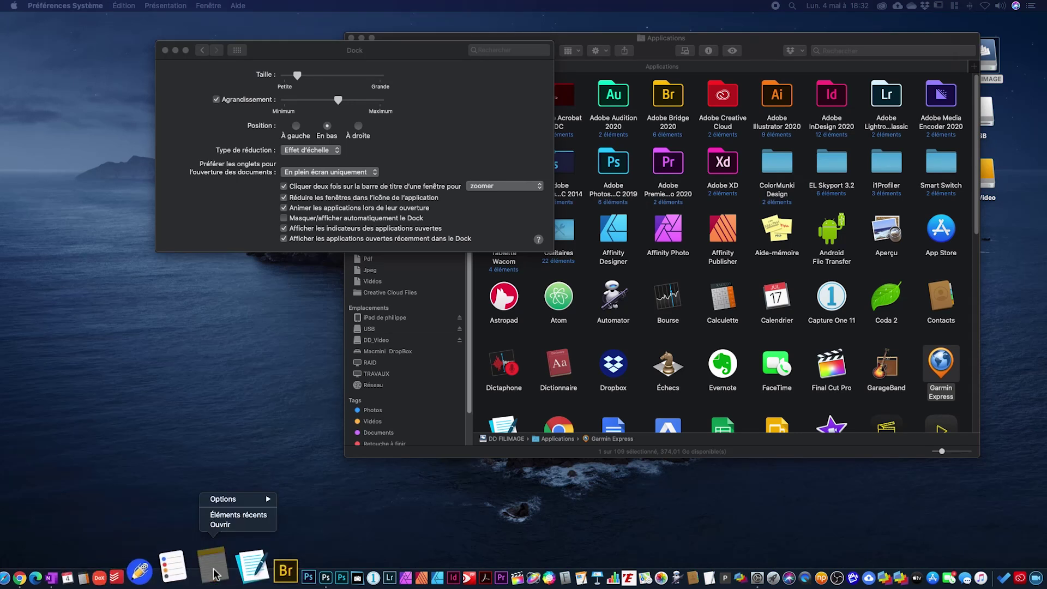
click(214, 574)
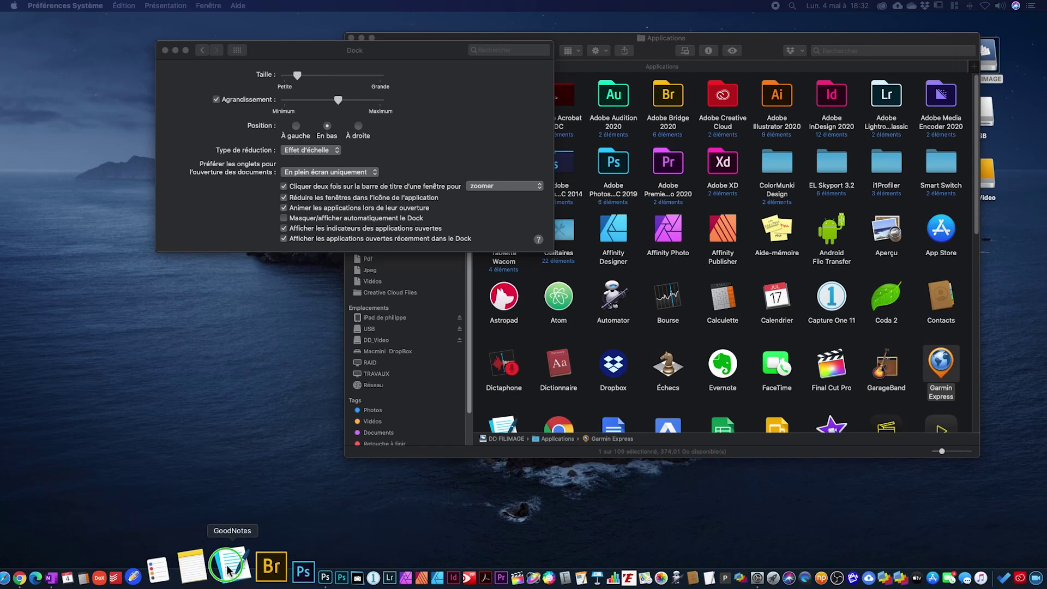
right_click(228, 571)
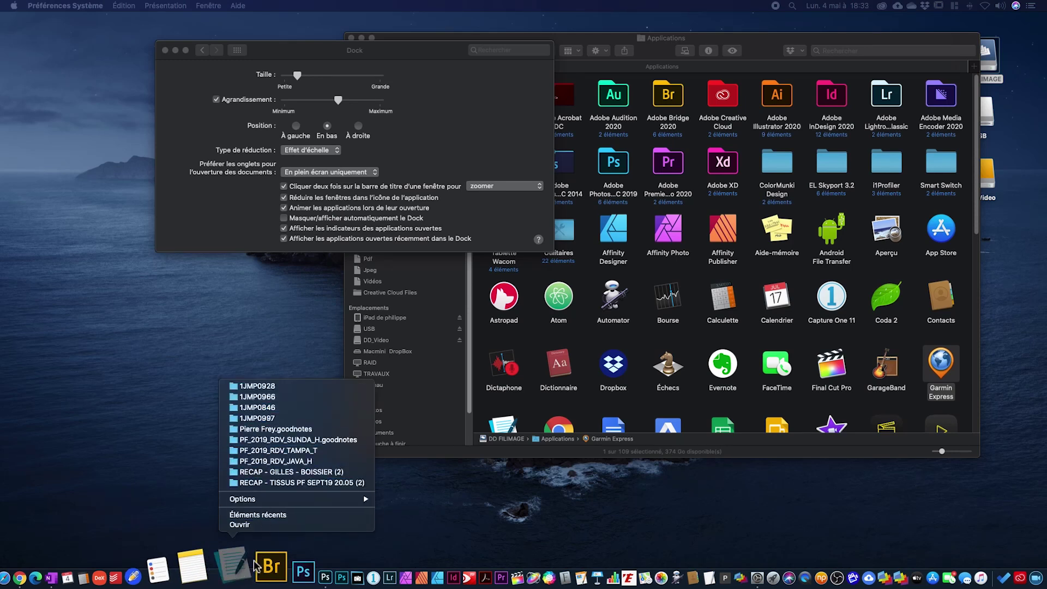
drag(242, 577, 234, 540)
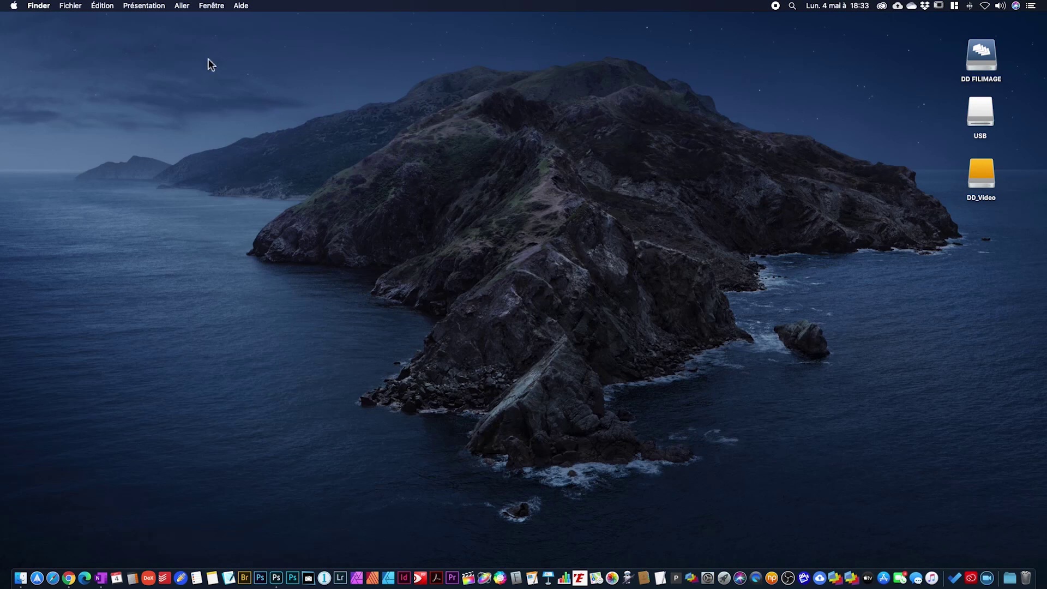
Examine the Finder and Apple system commands without choosing any
click(37, 6)
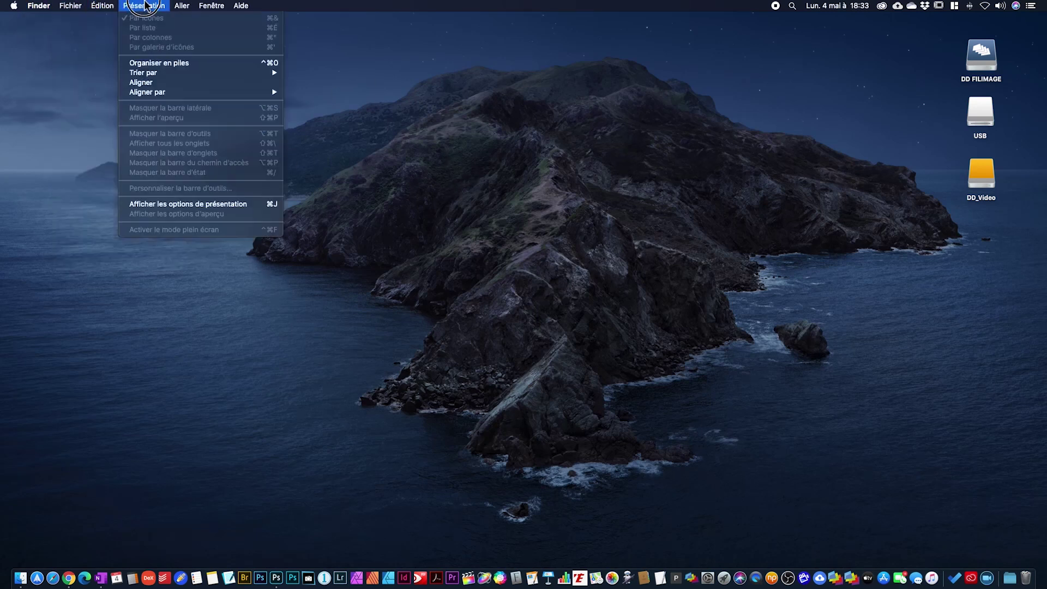
click(251, 5)
click(479, 187)
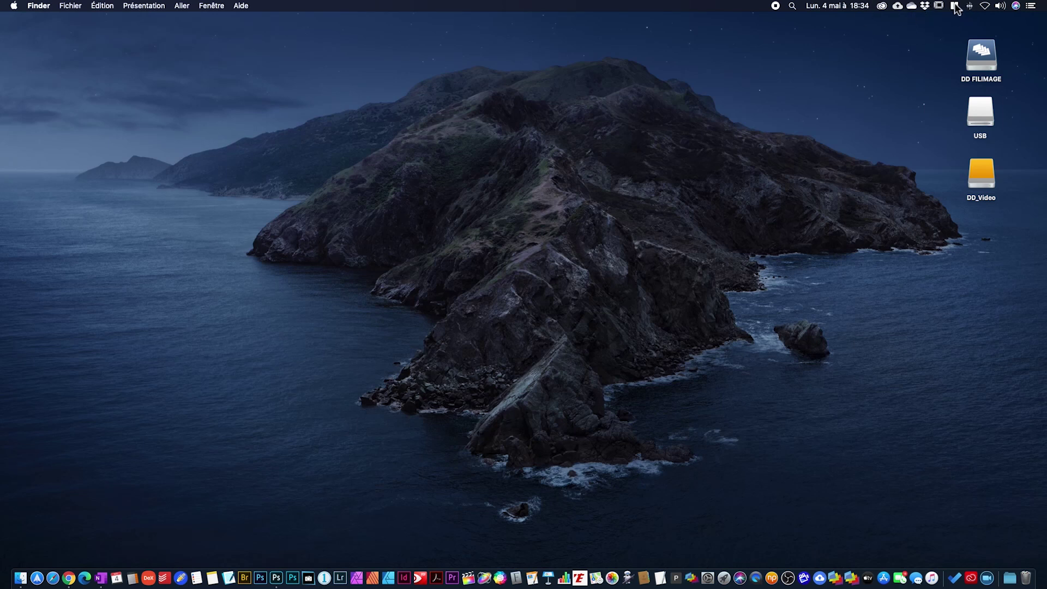
click(14, 6)
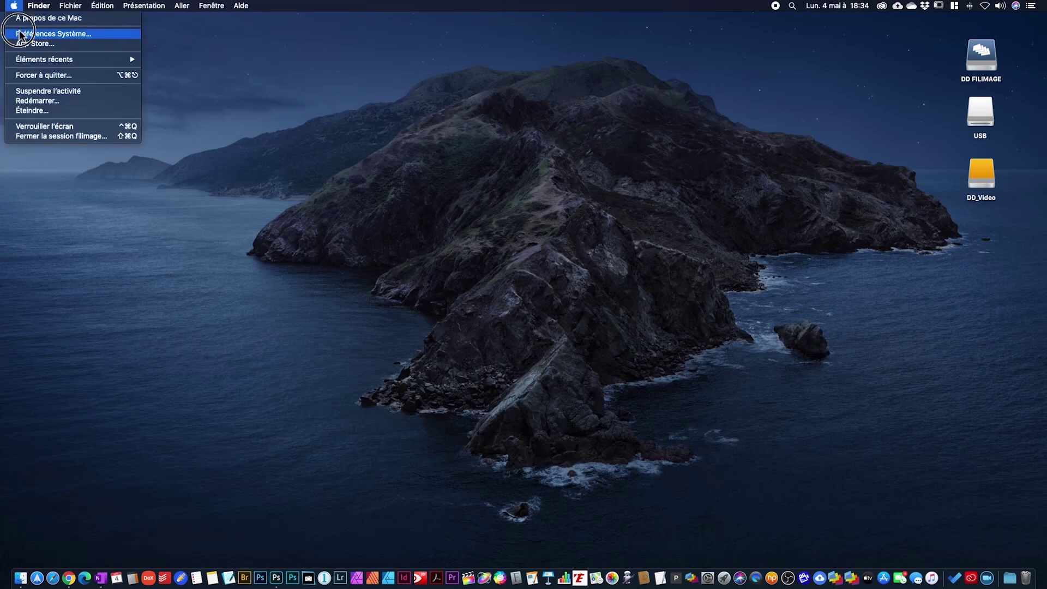
click(299, 126)
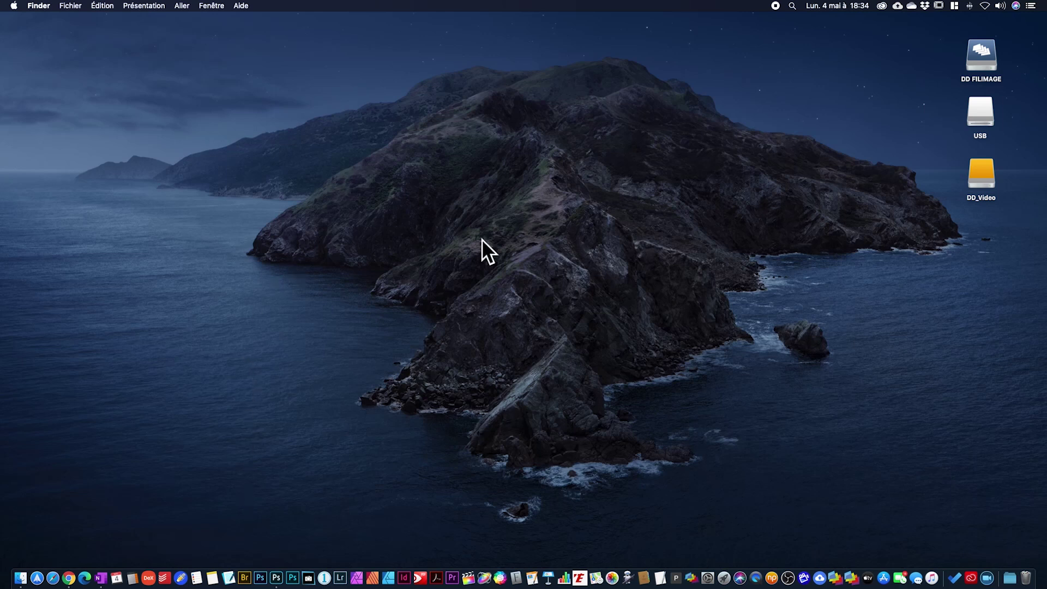
Open the desktop background settings and set logo-fond-ecran-pc from the Images folder as the wallpaper
right_click(461, 185)
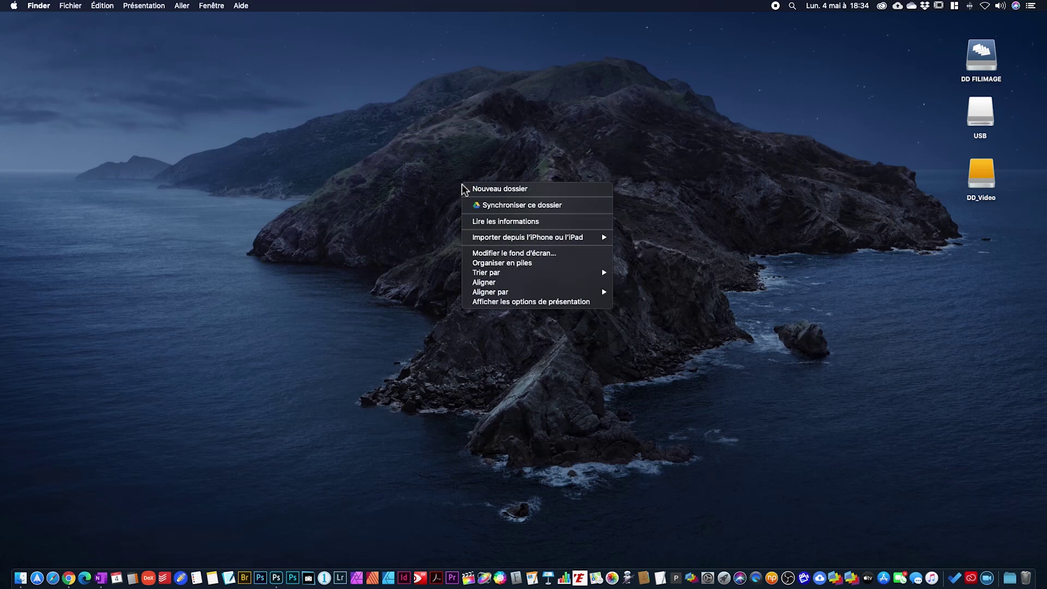
click(543, 254)
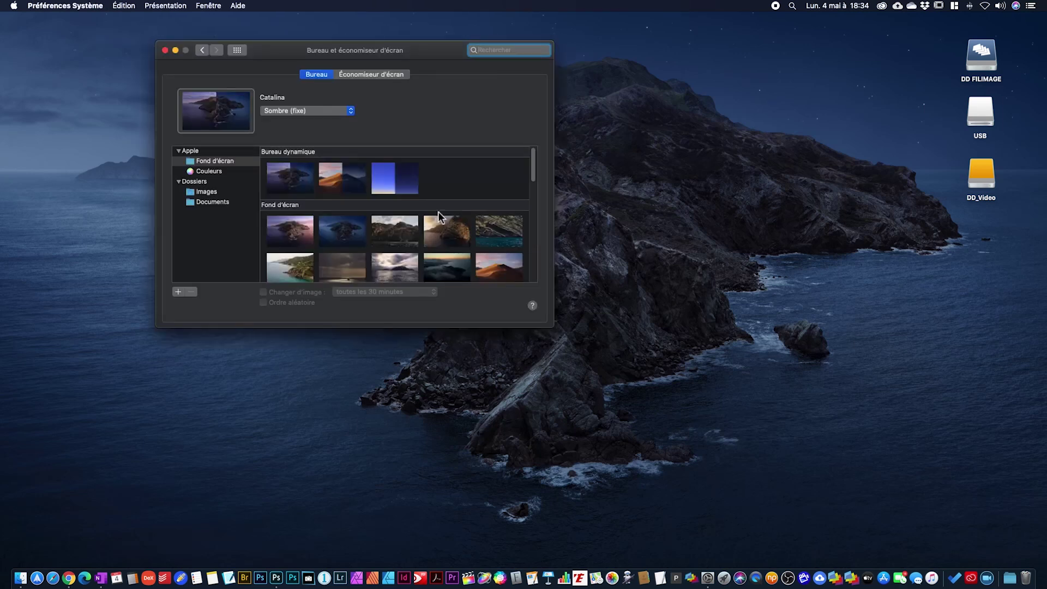
click(213, 195)
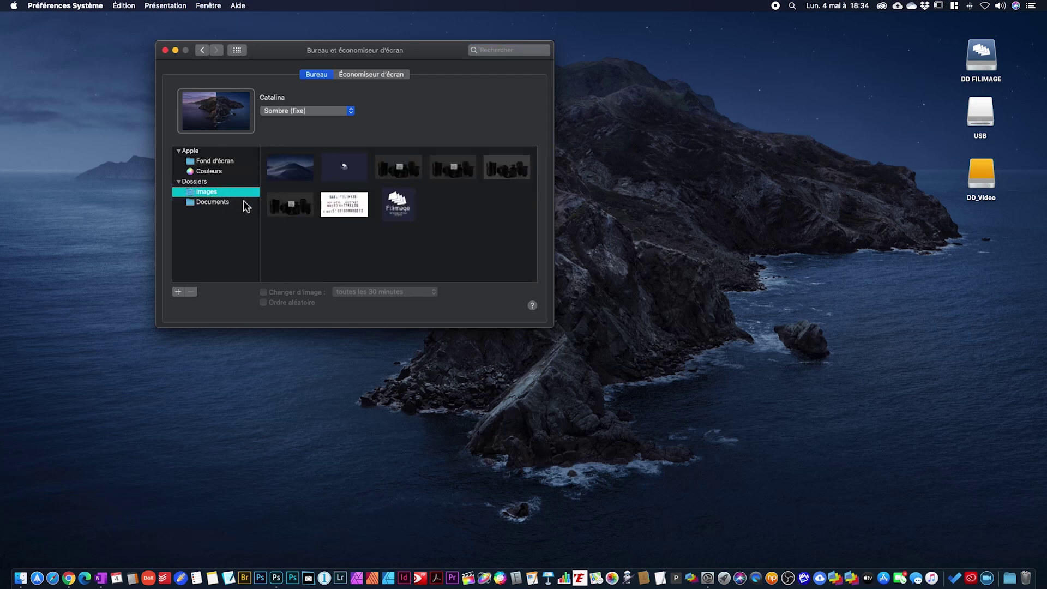
click(340, 169)
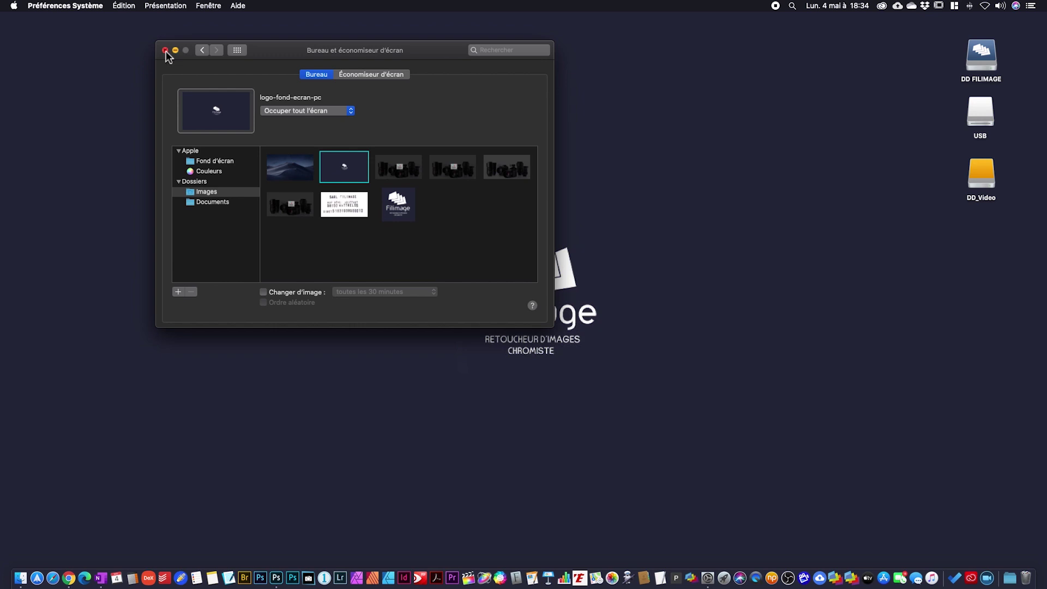
Try the solid desktop colours Gris sable, red, black and Prune as the background
click(211, 172)
click(388, 231)
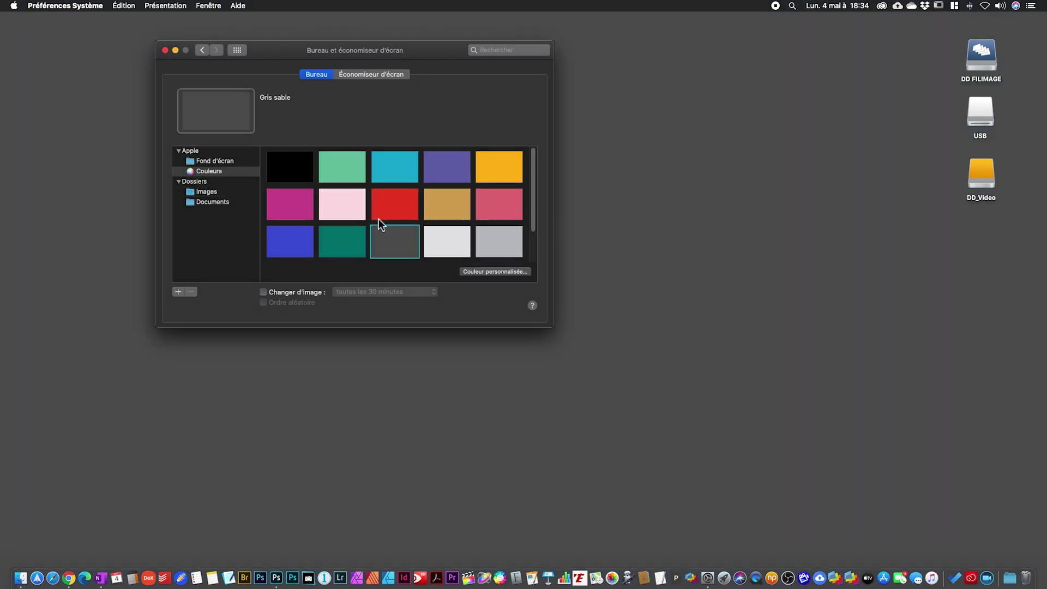
click(393, 200)
click(295, 170)
click(289, 202)
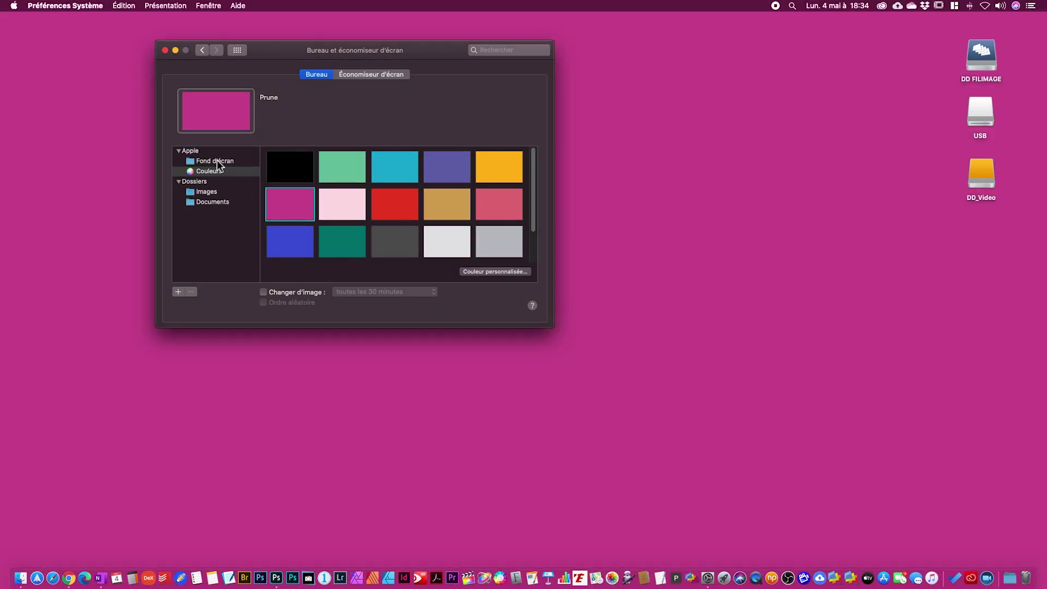
Browse the Fond d'écran and Documents pictures, restore logo-fond-ecran-pc from Images as the wallpaper, and quit the preferences
click(217, 161)
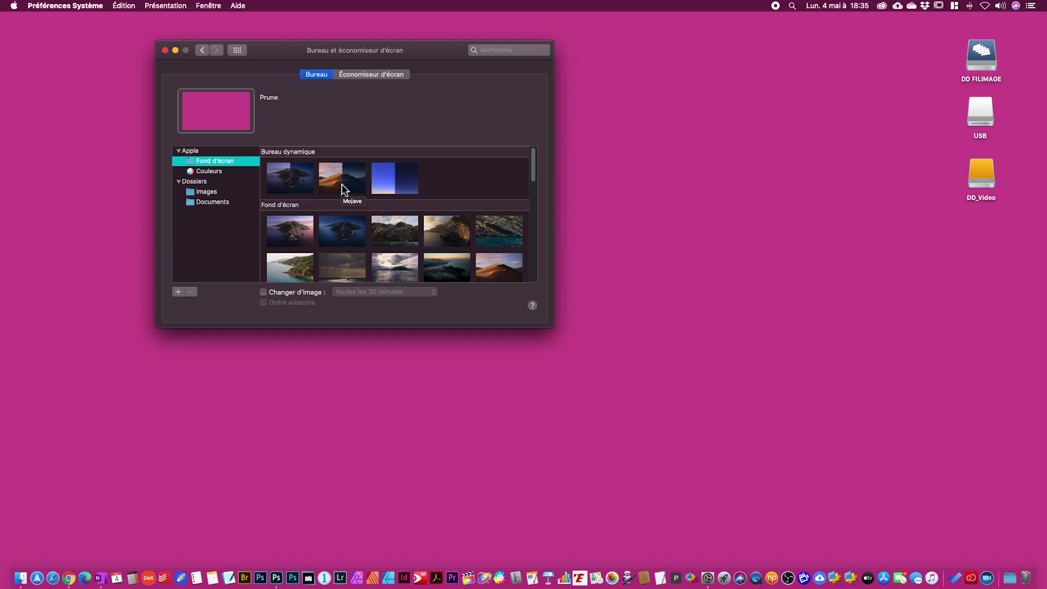
click(214, 202)
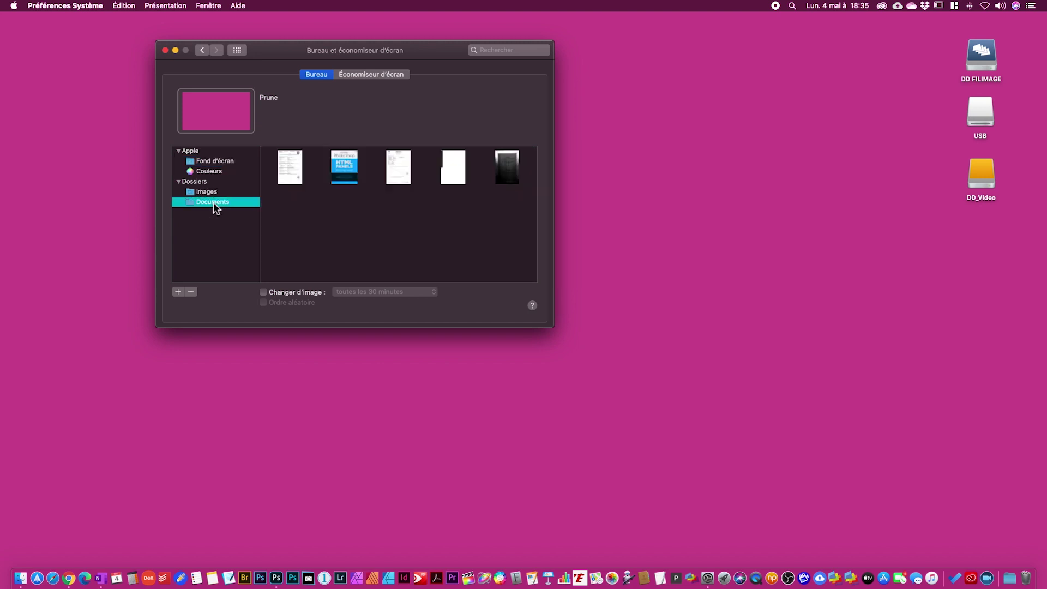
click(212, 192)
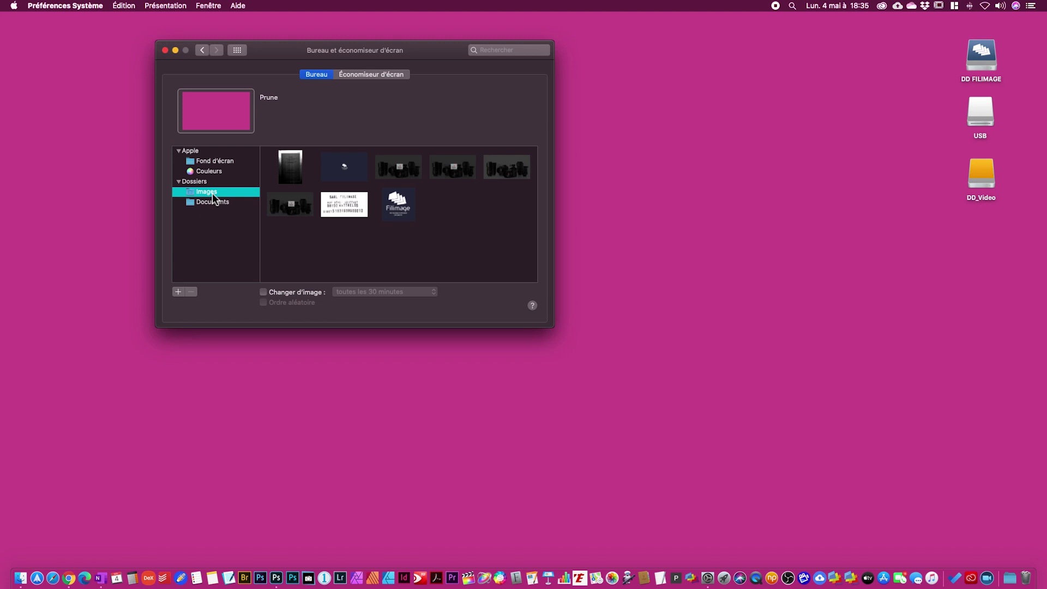
click(337, 166)
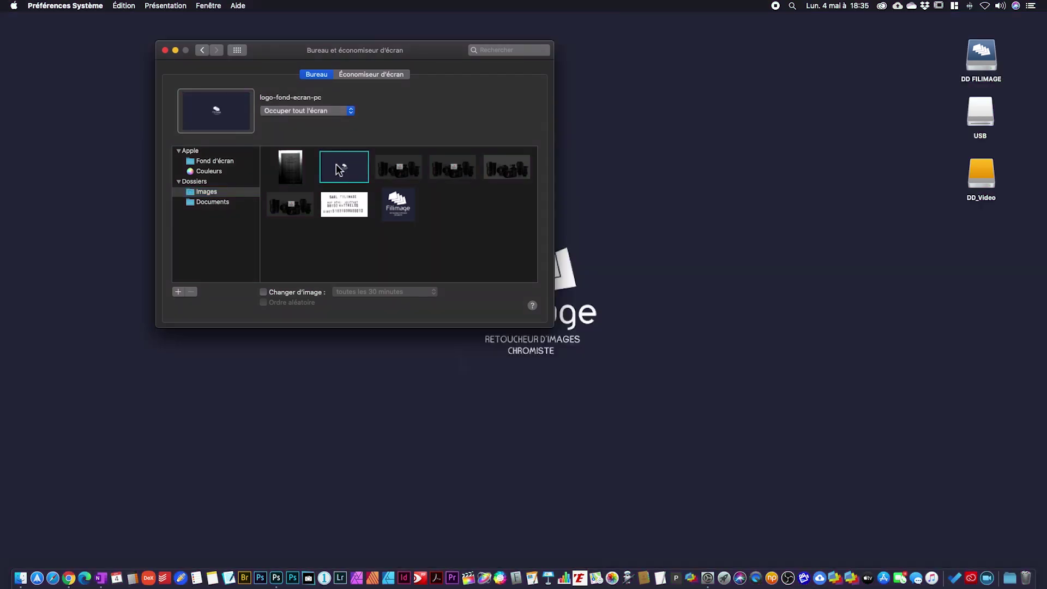
key(super+q)
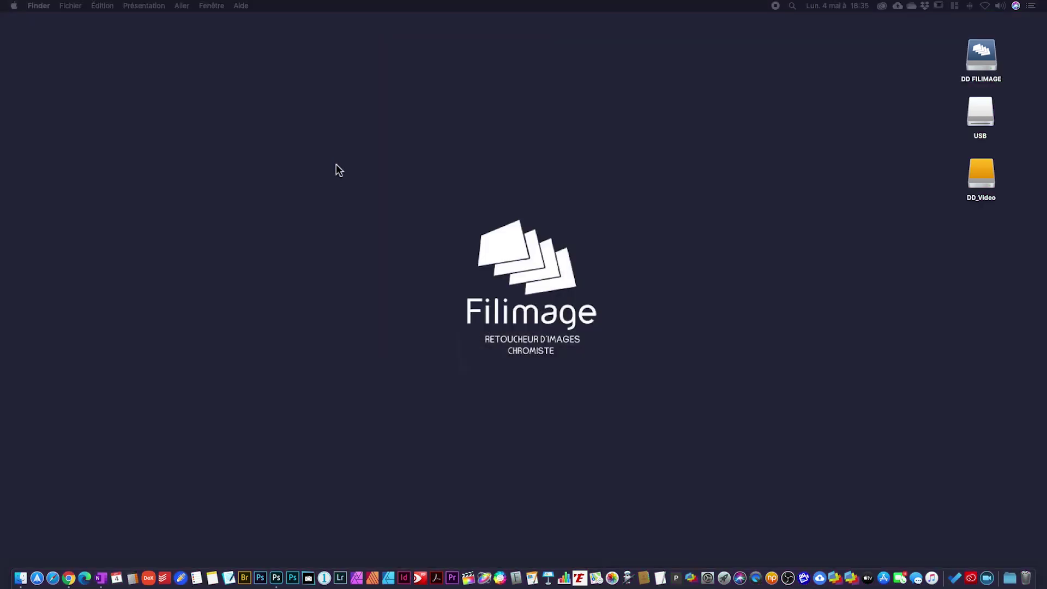
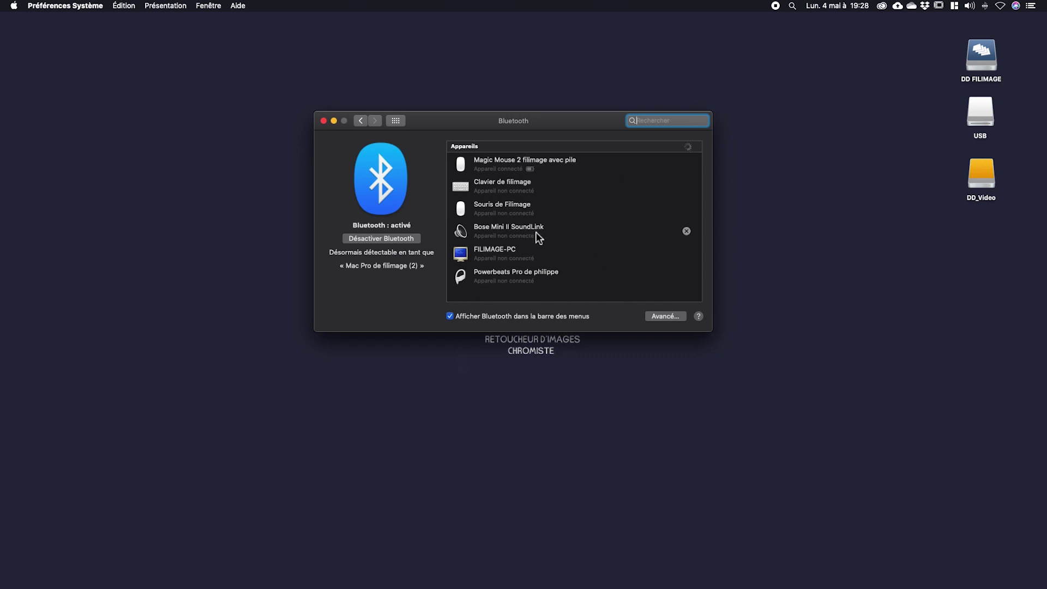
Connect Trackpad de filimage over Bluetooth and open its trackpad preferences
scroll(537, 233, down, 1)
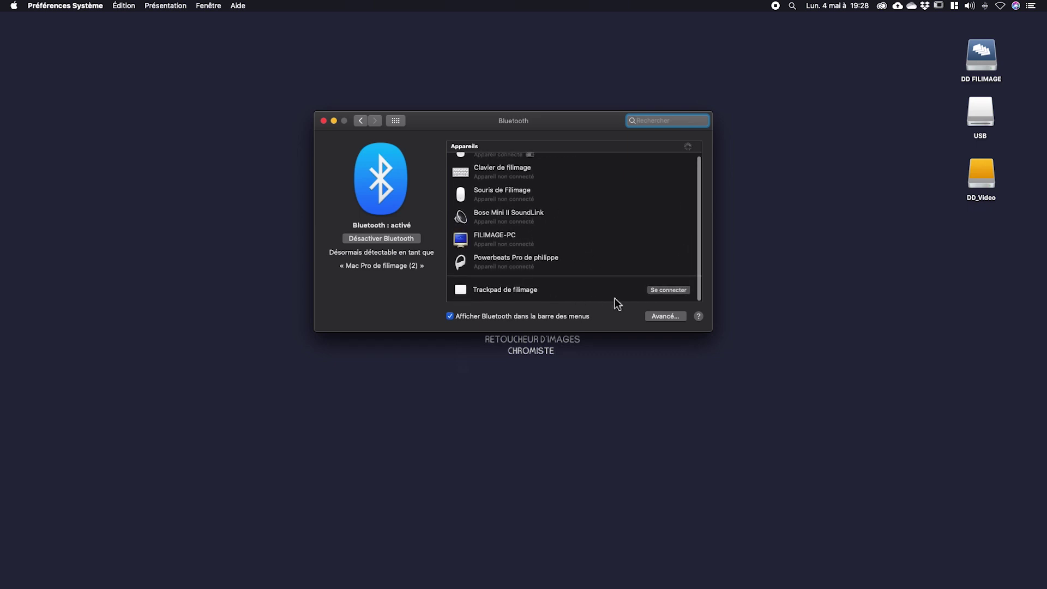
click(671, 289)
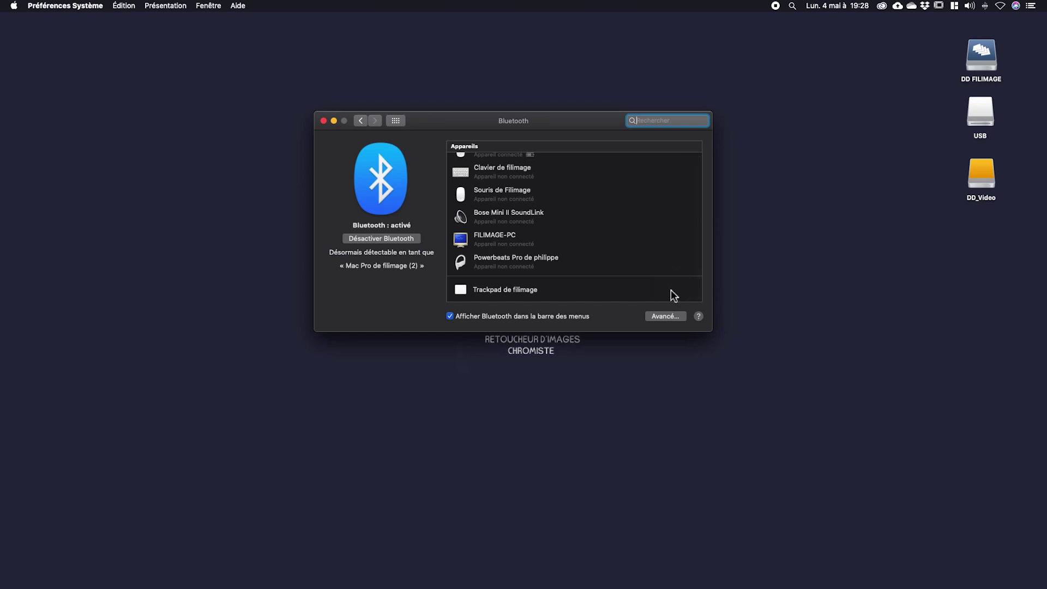
click(986, 6)
mouse_move(943, 63)
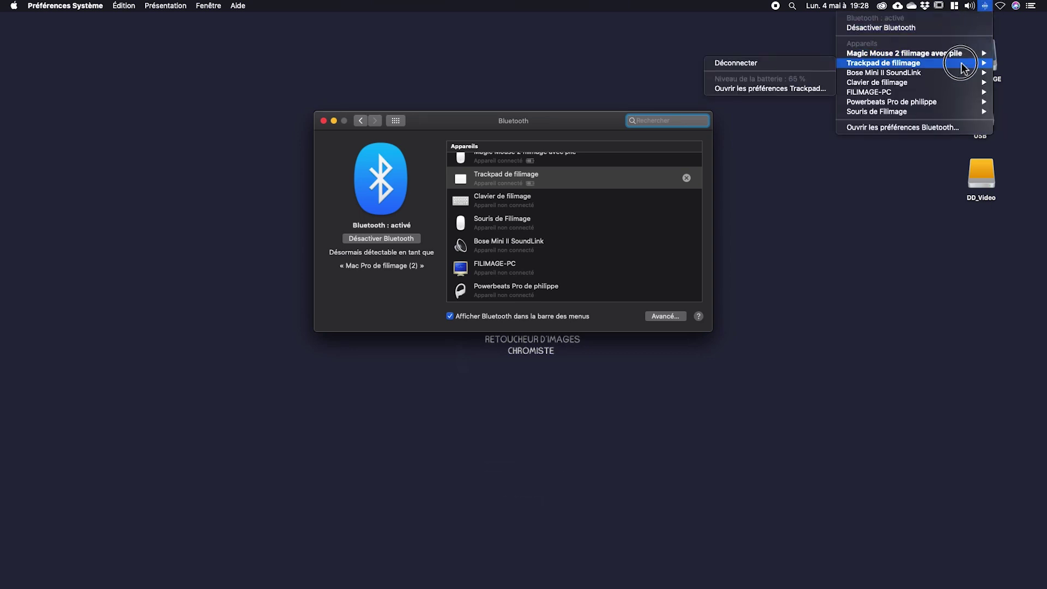
click(802, 88)
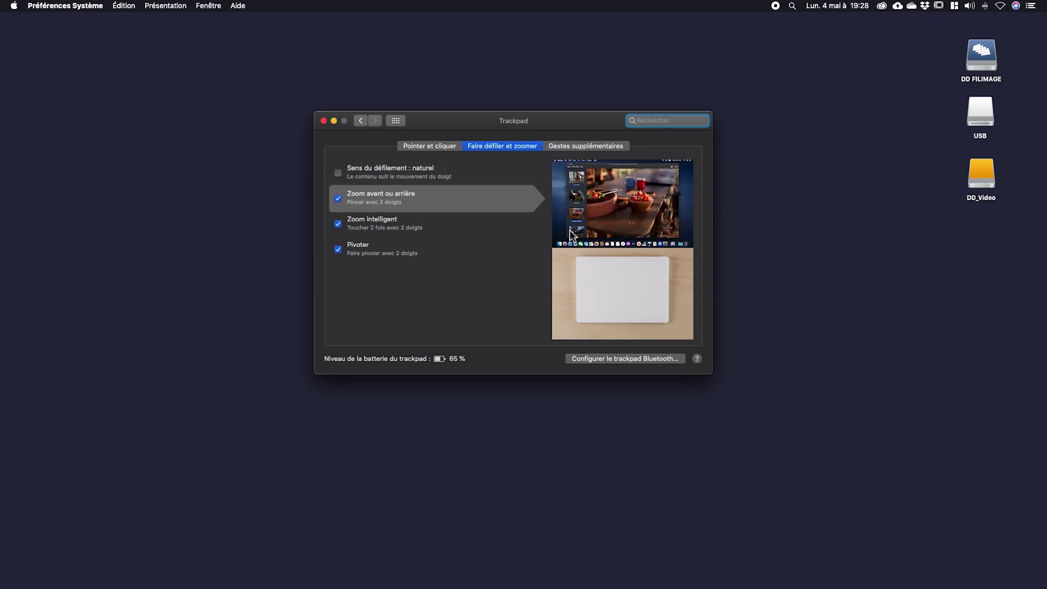
View the trackpad's Pointer et cliquer and Faire défiler et zoomer settings, and return to the preferences overview
click(416, 145)
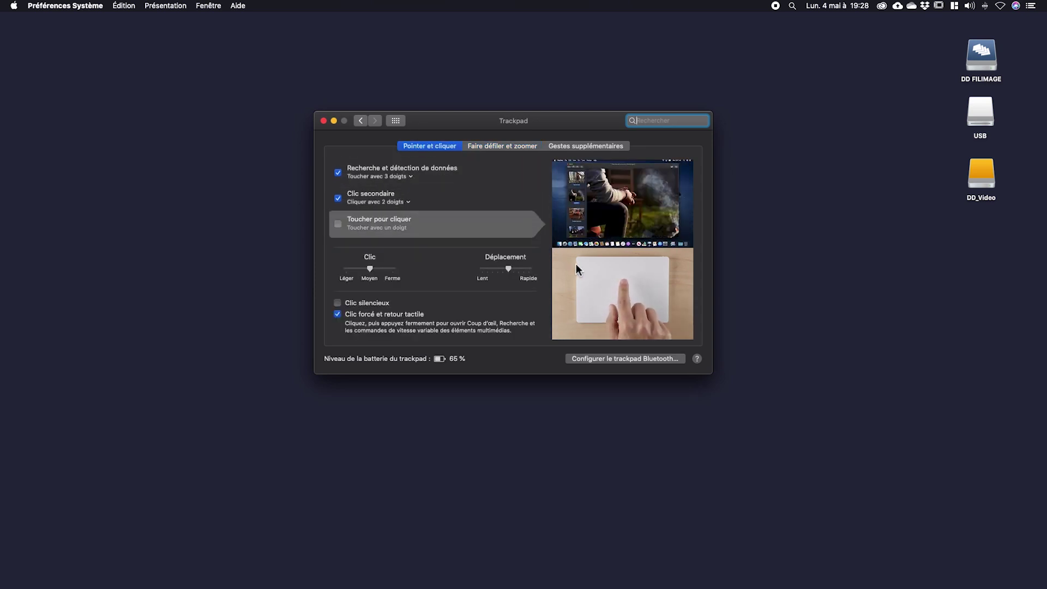
click(502, 145)
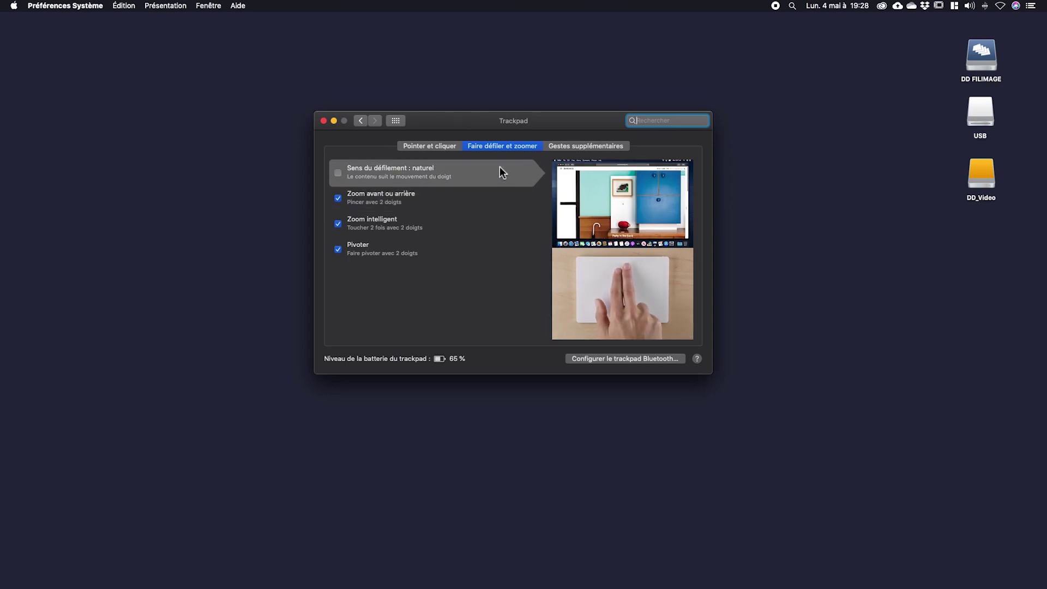
click(396, 120)
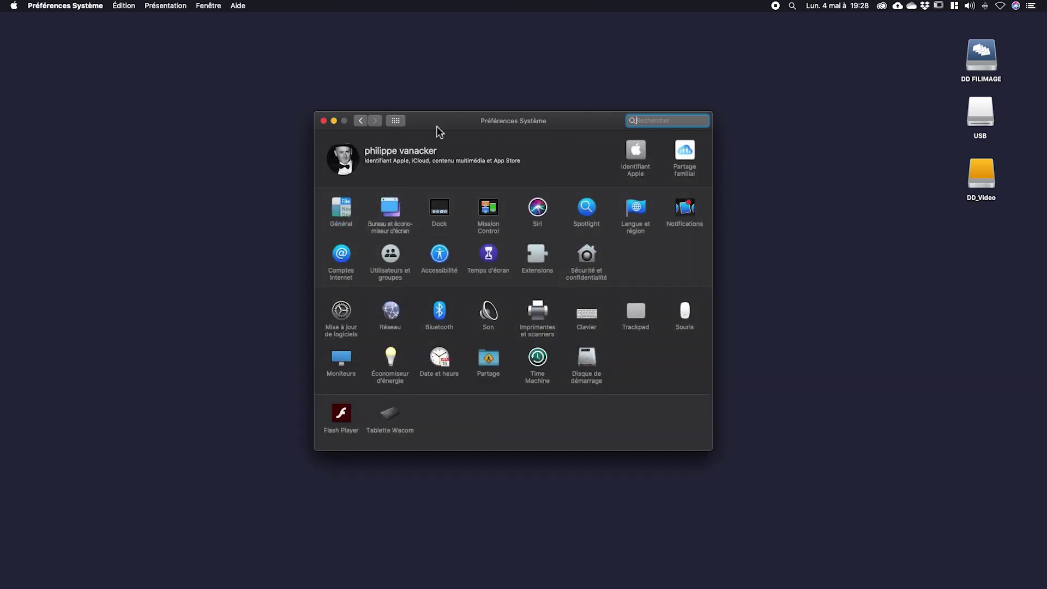
Examine the paired devices in the Bluetooth preferences and return to the preferences overview
click(985, 6)
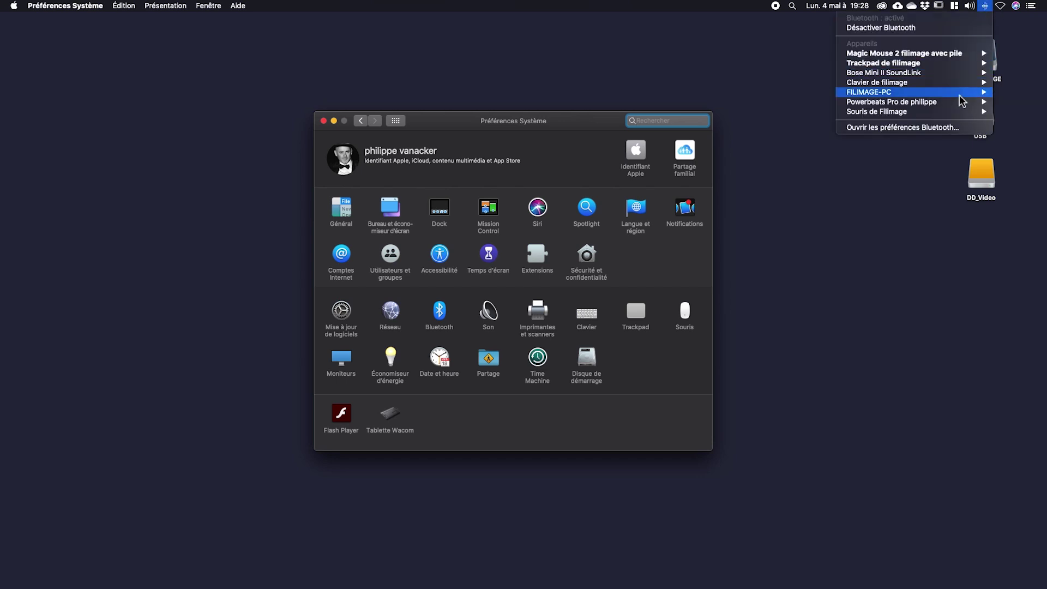
click(939, 128)
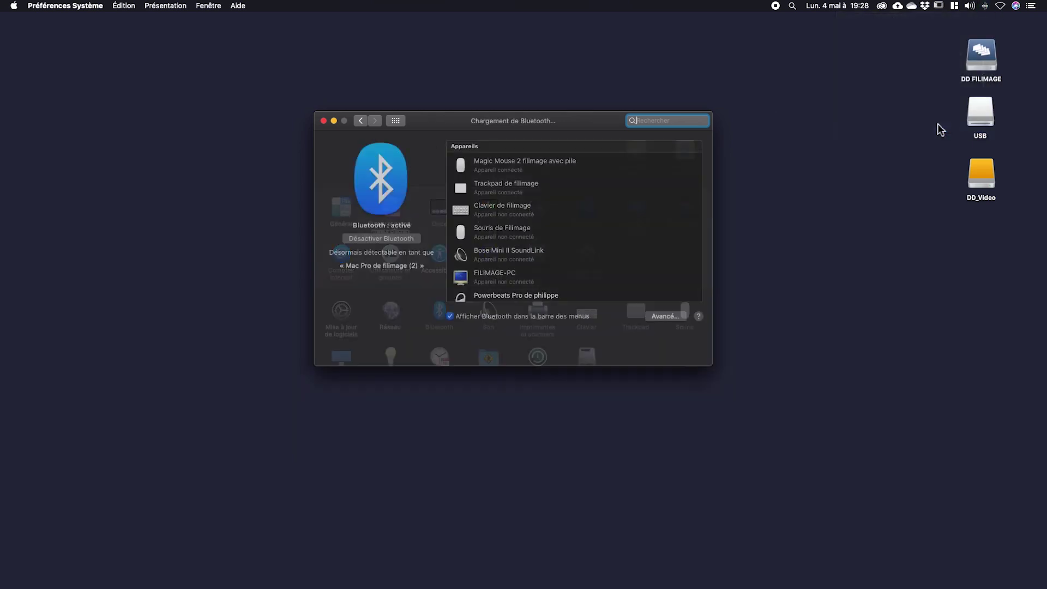
scroll(568, 231, down, 1)
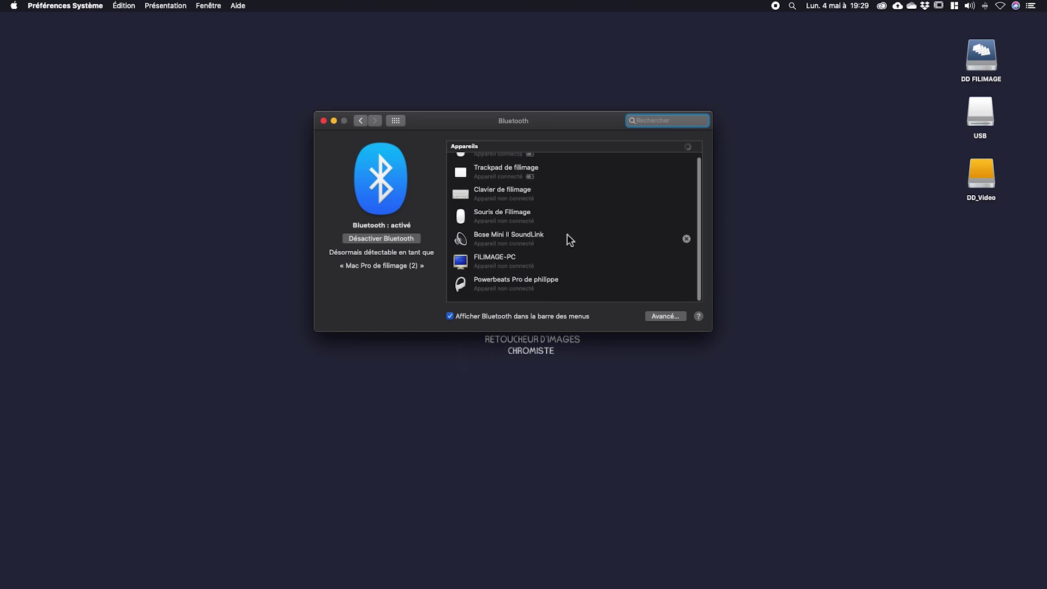
click(395, 120)
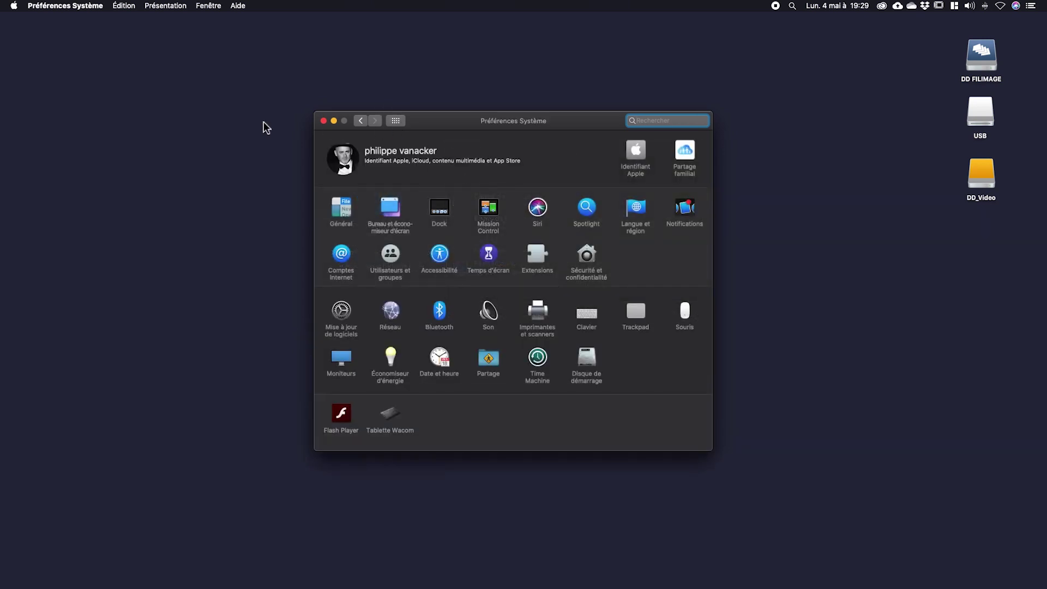
Open Préférences Système and view the Comptes Internet settings
click(13, 5)
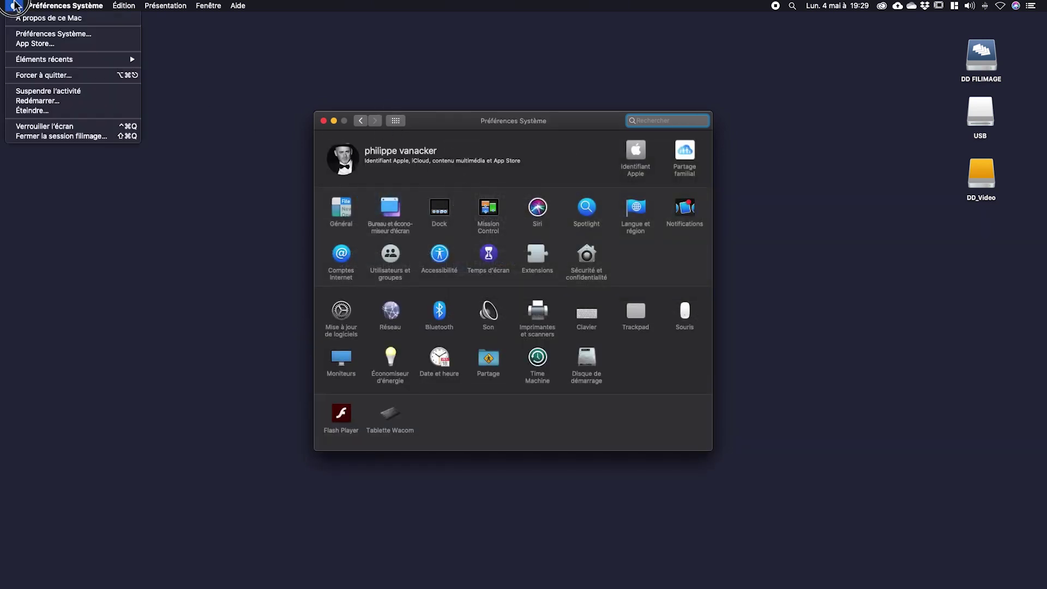
click(23, 35)
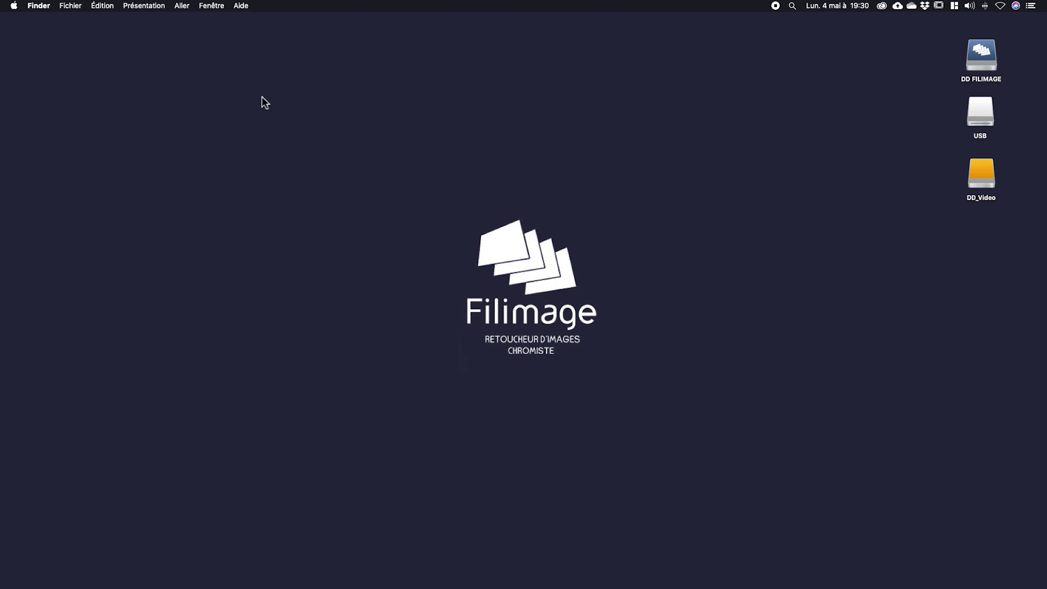
click(13, 6)
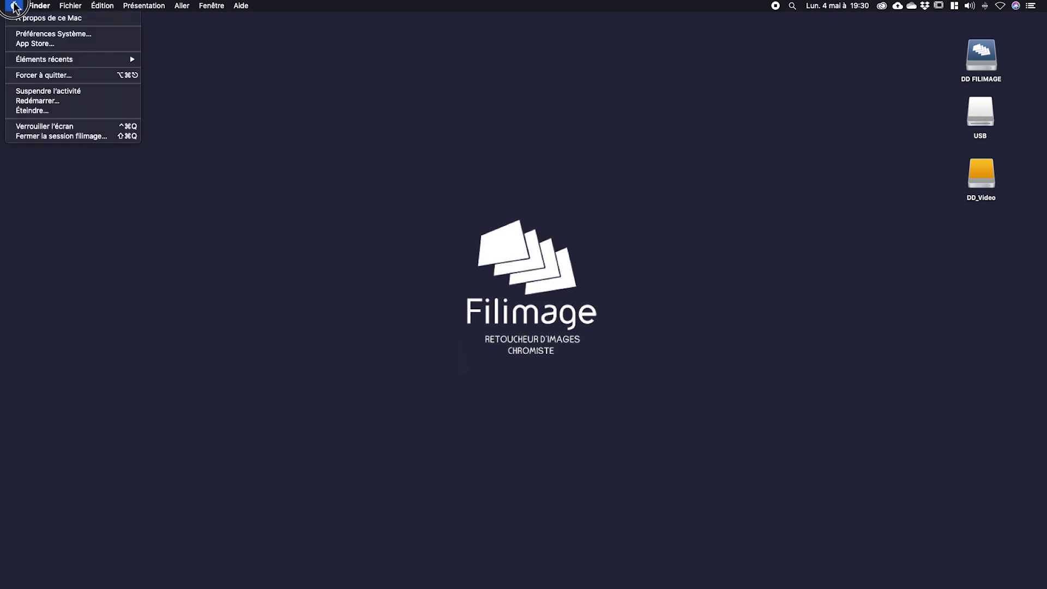
click(27, 35)
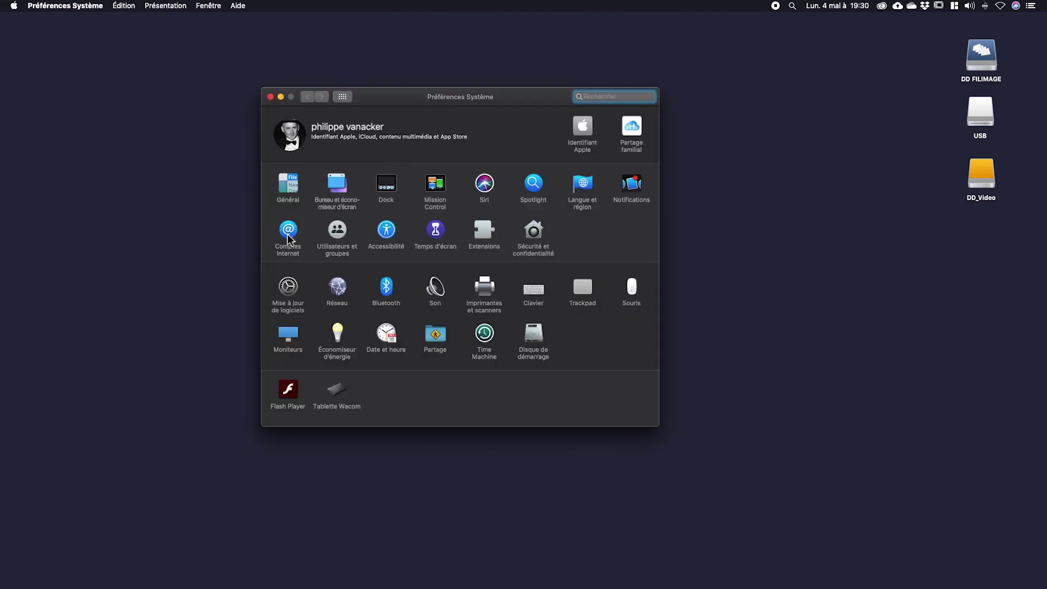
click(287, 235)
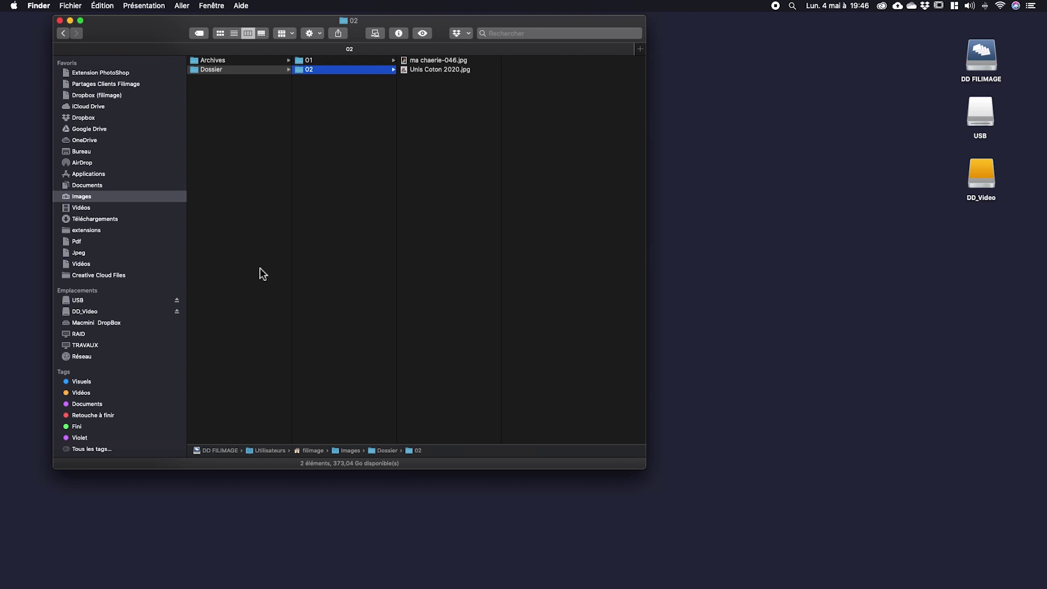
Create a folder named "2020-05-04 tutoriel" on the desktop and move it into the Dossier folder
click(712, 153)
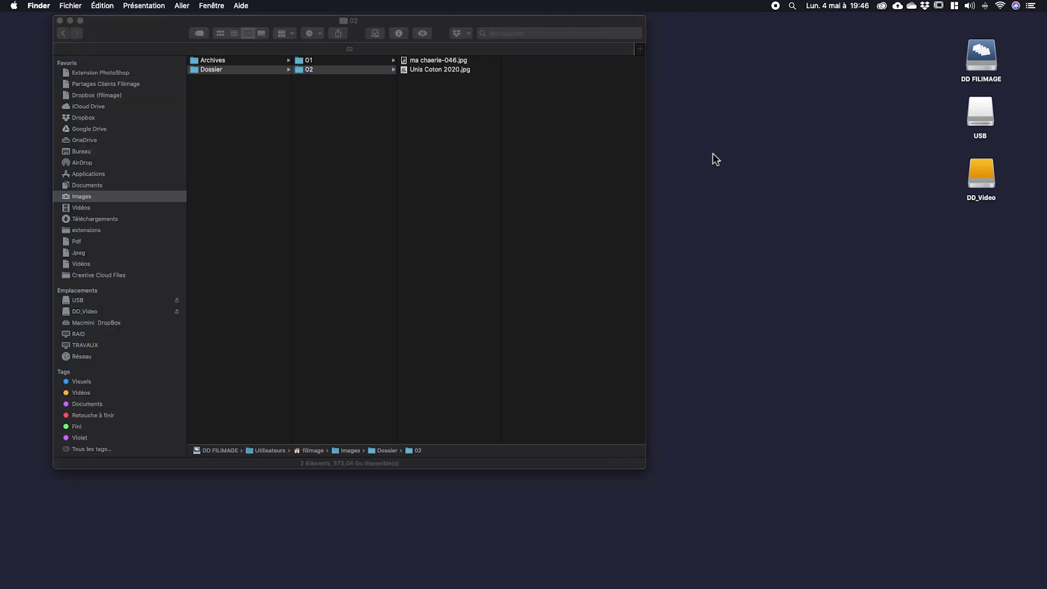
right_click(697, 146)
click(712, 152)
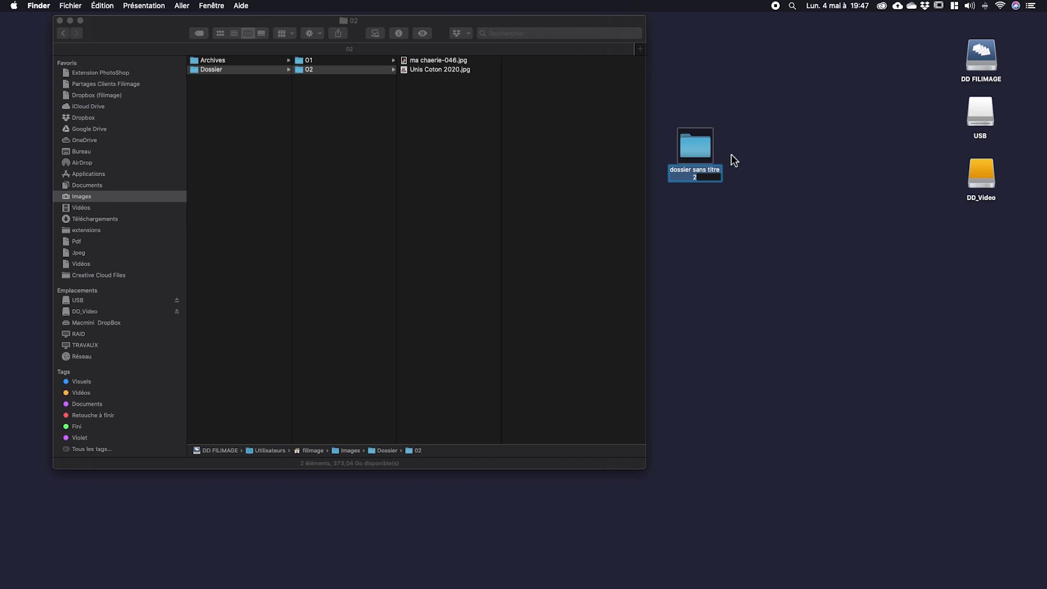
text(2020)
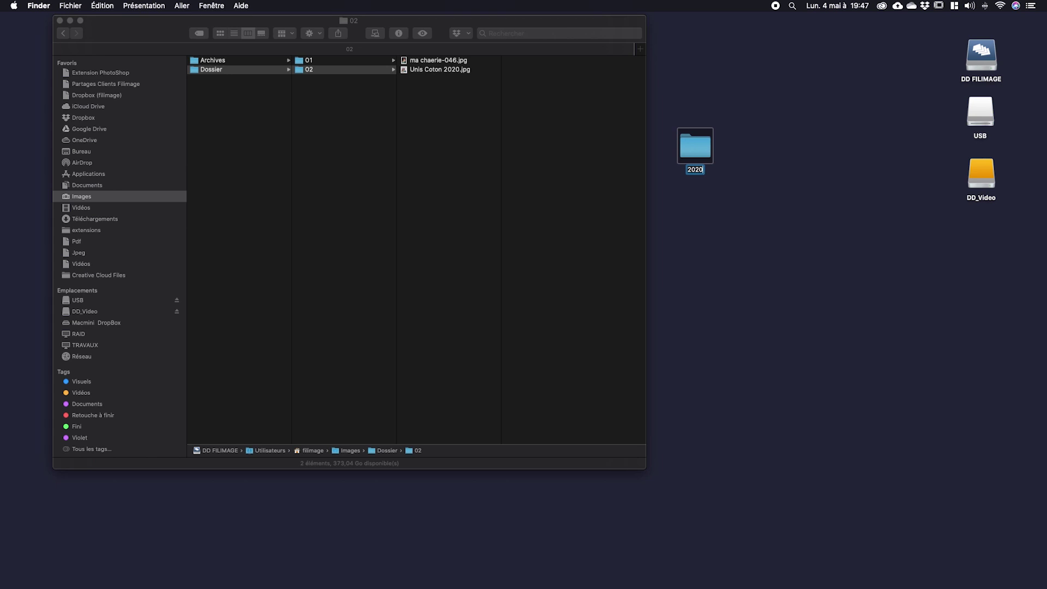
text(-05-04 tutoriel)
key(Return)
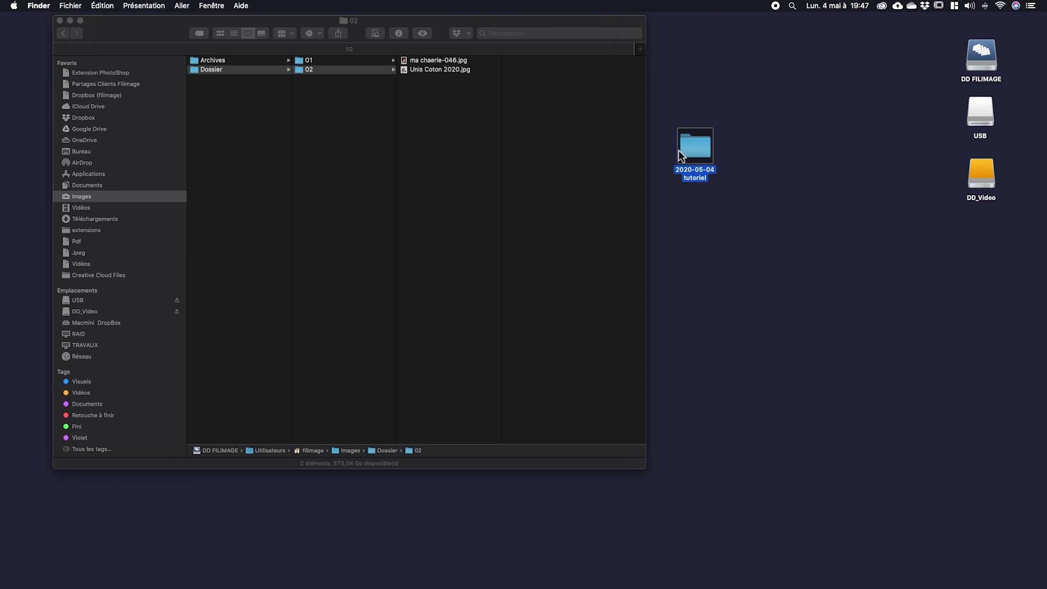
drag(688, 155, 329, 134)
click(322, 47)
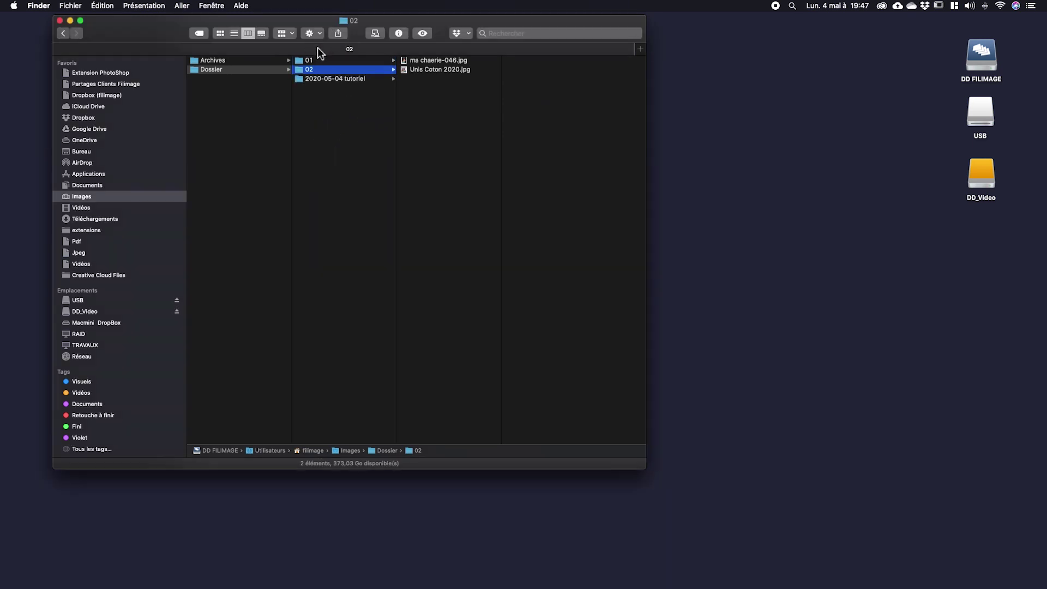
Sort the Finder window's items by Nom and select the 2020-05-04 tutoriel folder
click(143, 5)
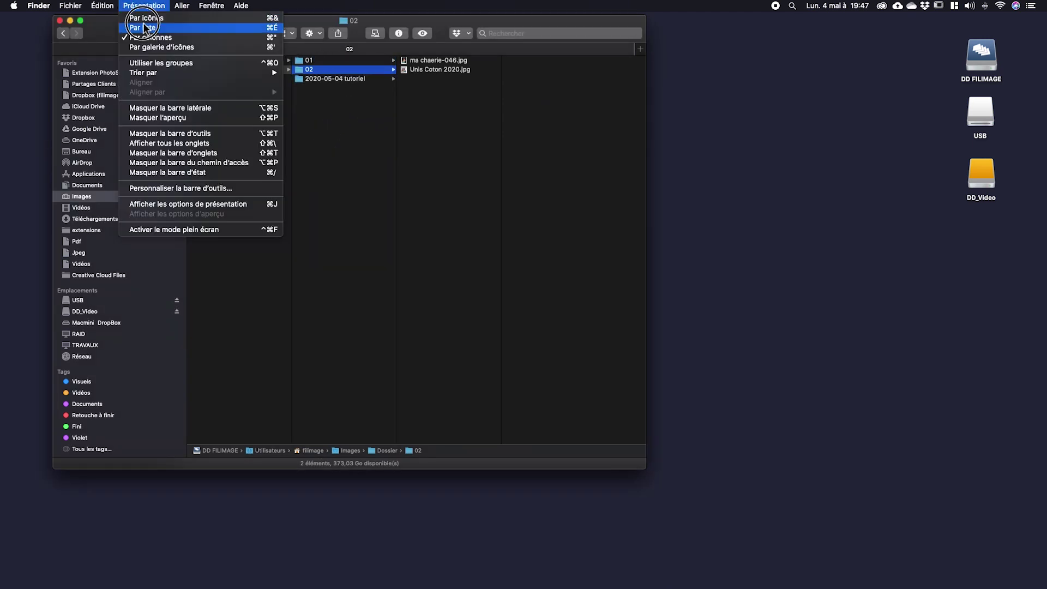
click(153, 75)
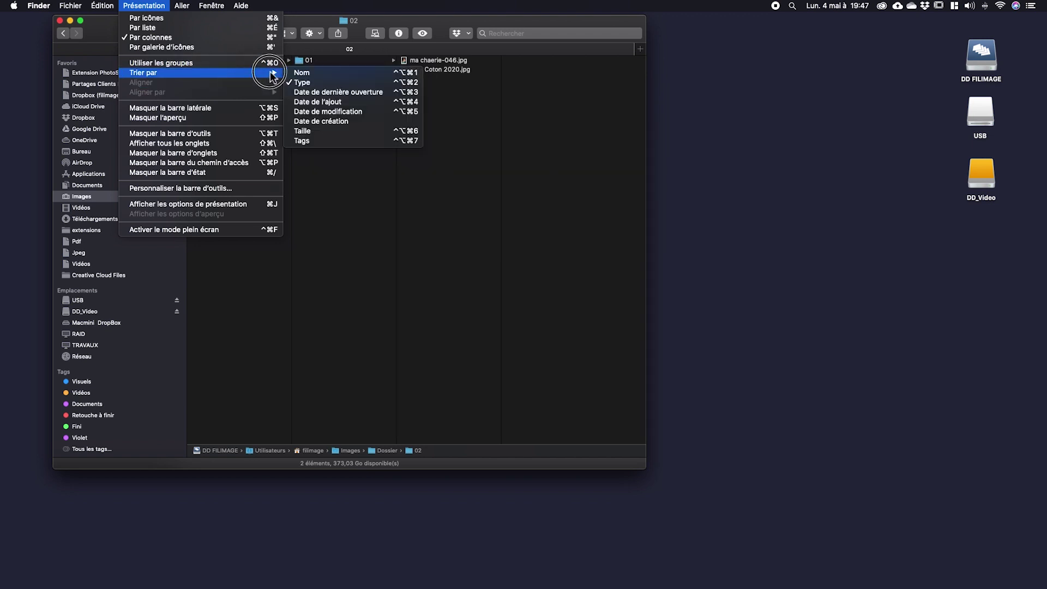
click(308, 74)
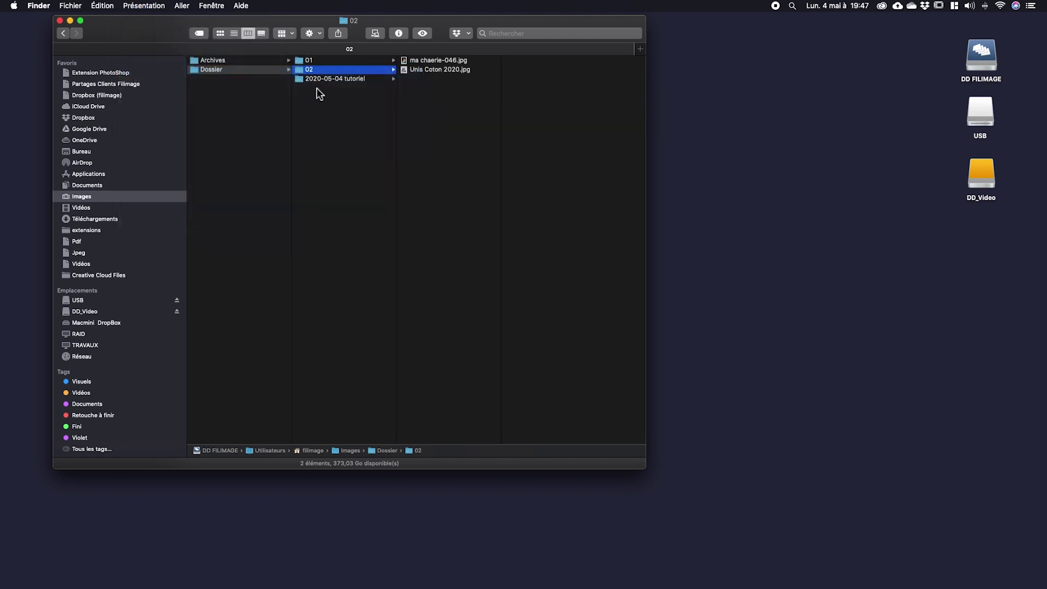
click(316, 87)
click(314, 80)
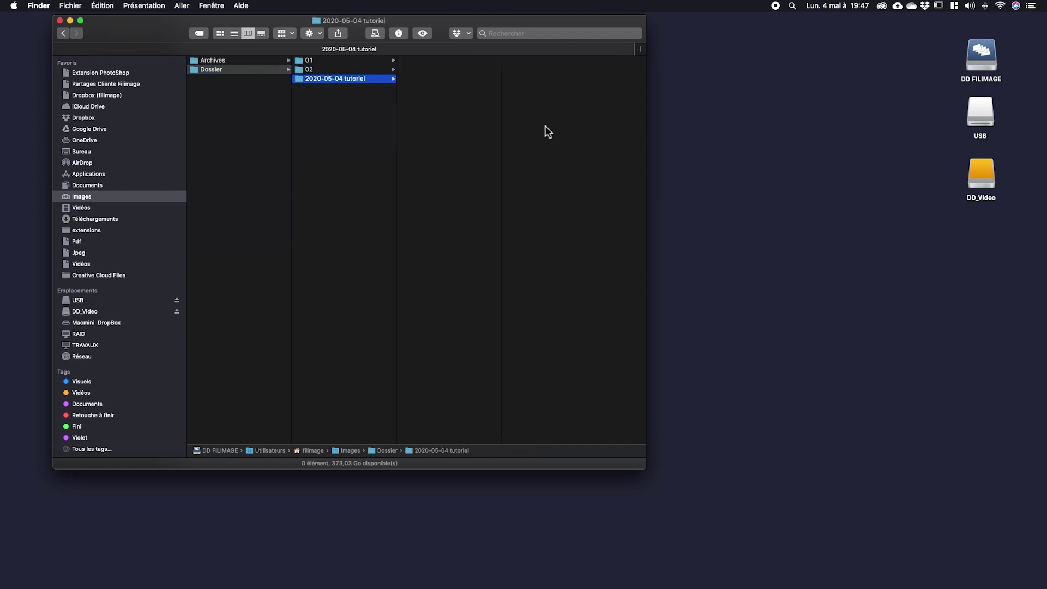
Create a second desktop folder named "2020-05-02" and move it into the Dossier folder
click(734, 161)
right_click(732, 158)
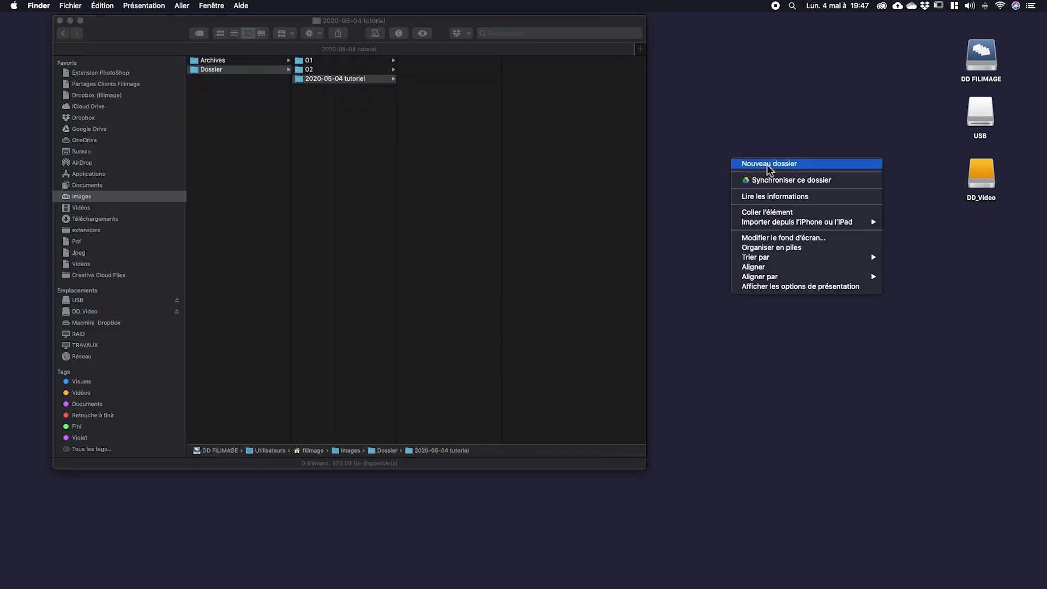
click(767, 166)
text(2020)
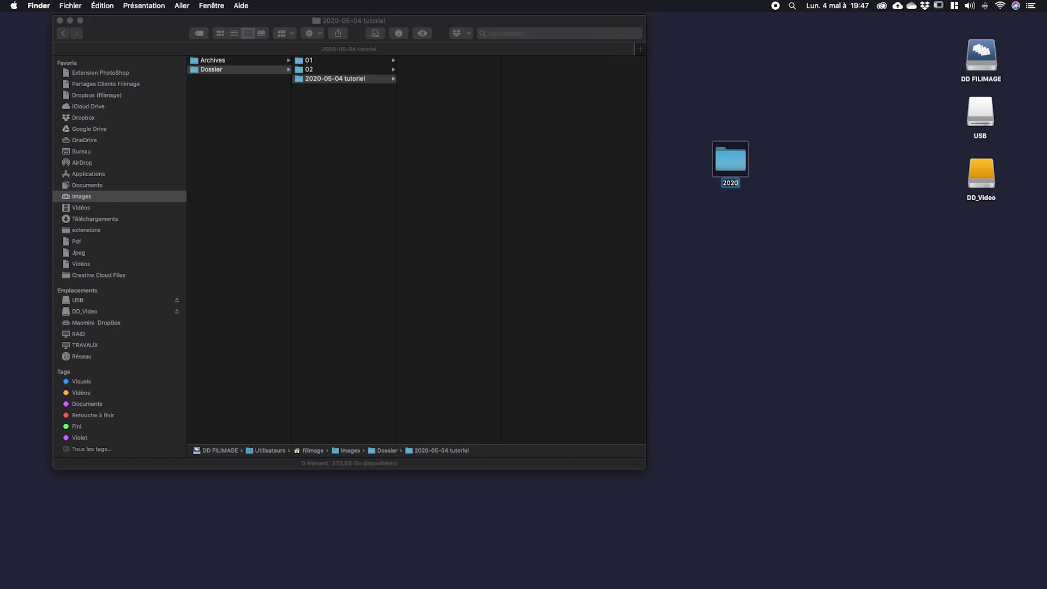
text(-05-02)
key(Return)
drag(731, 158, 338, 145)
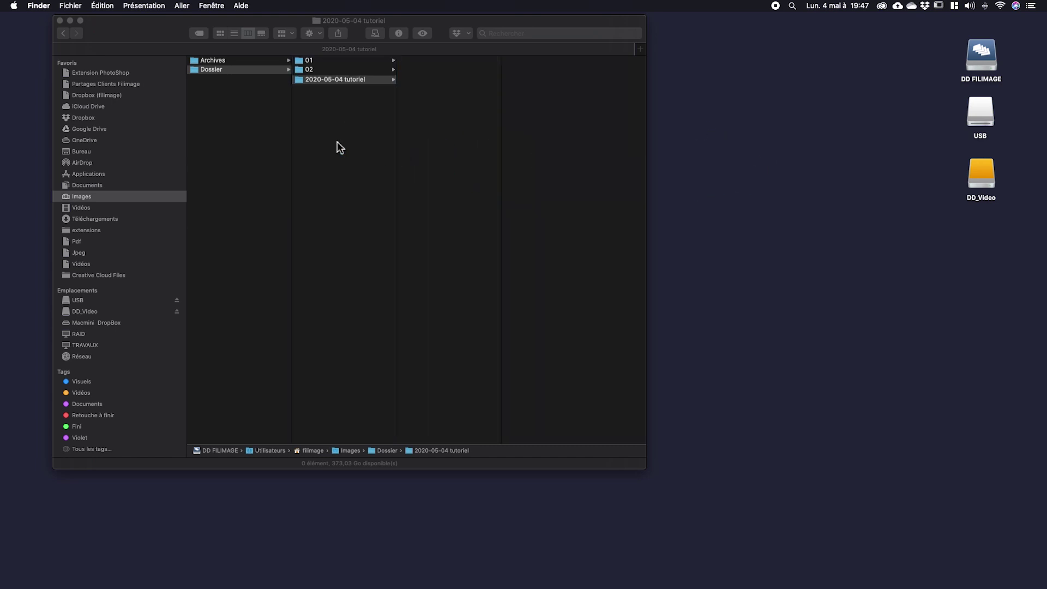
Delete the 2020-05-02 and 2020-05-04 tutoriel folders from Dossier
click(325, 79)
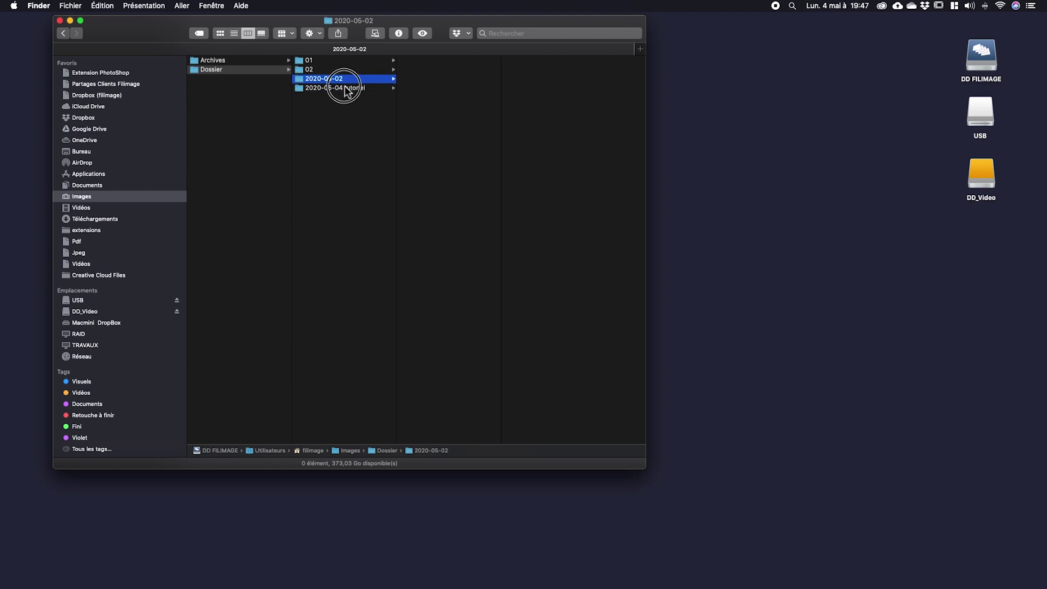
click(327, 88)
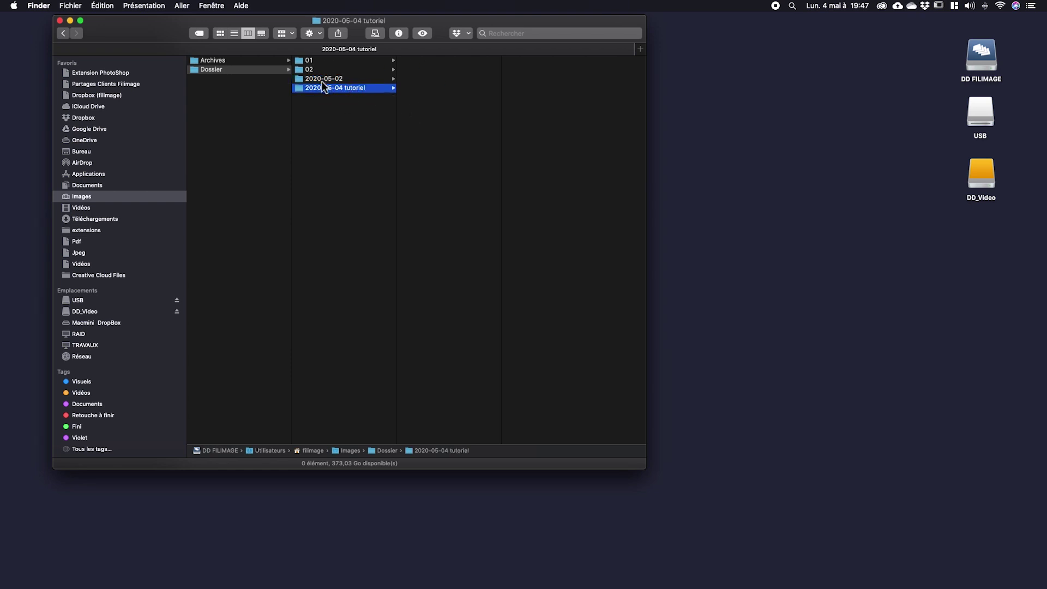
click(323, 106)
click(320, 92)
drag(333, 102, 316, 79)
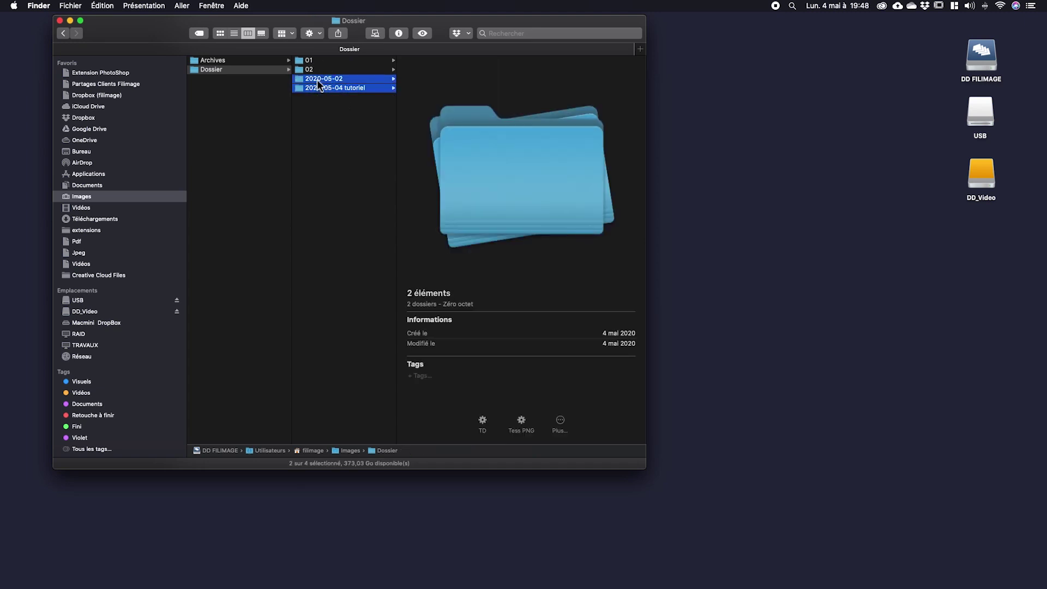
key(super+BackSpace)
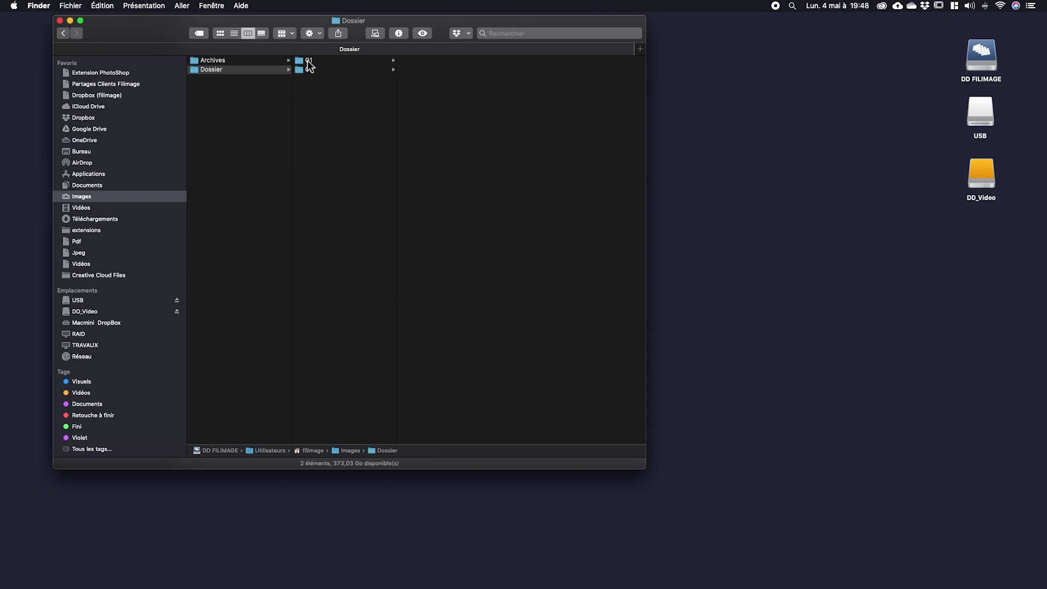
Display the contents of Dossier as icons, as a list, and again in columns
click(219, 34)
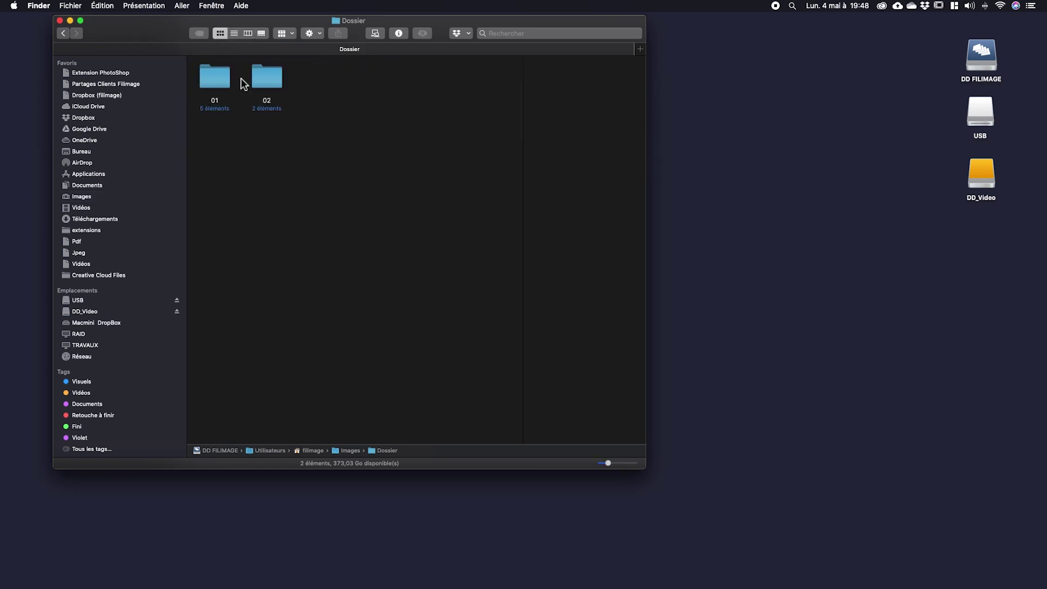
click(234, 34)
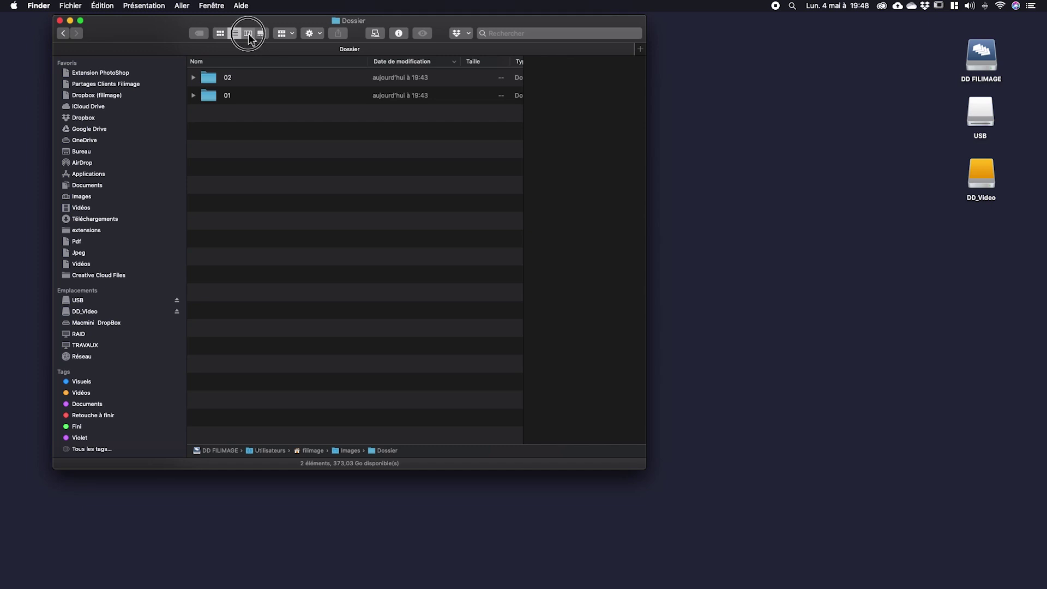
click(248, 34)
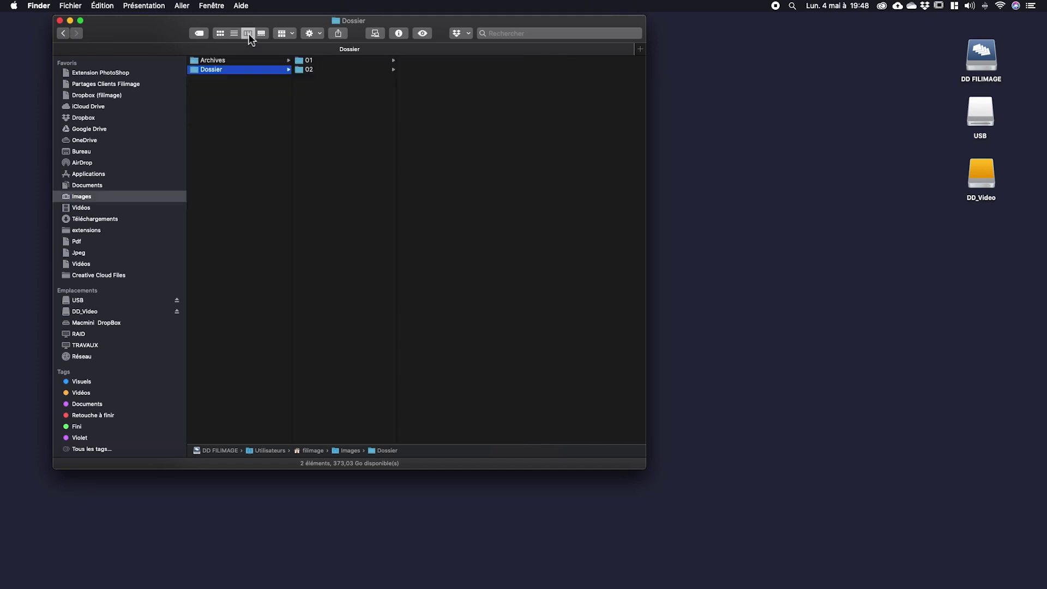
View the previews and information of ma chaerie-046.jpg and Unis Coton 2020.jpg in folder 02
click(315, 70)
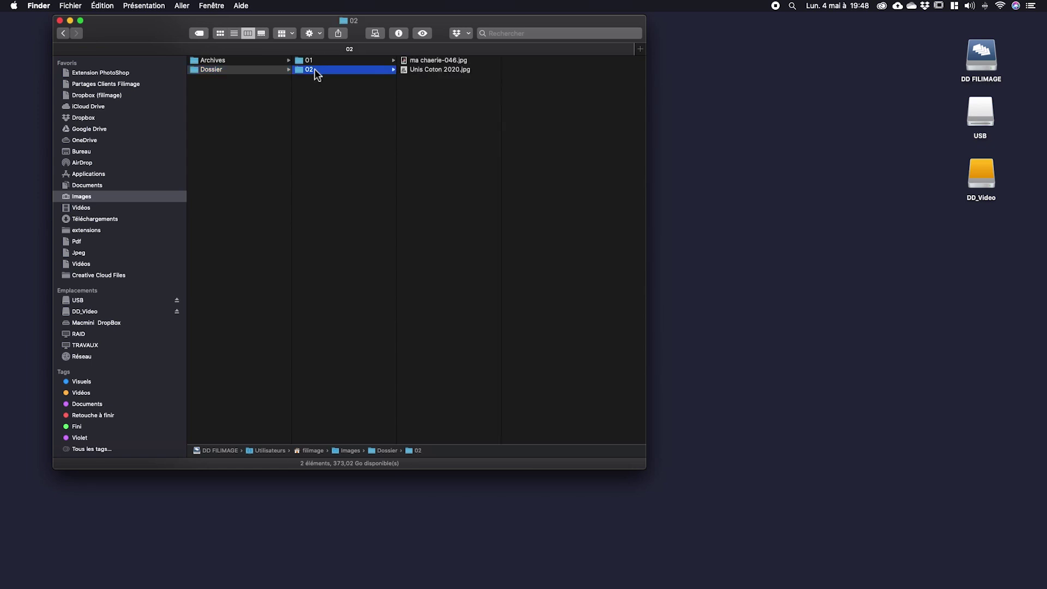
click(430, 60)
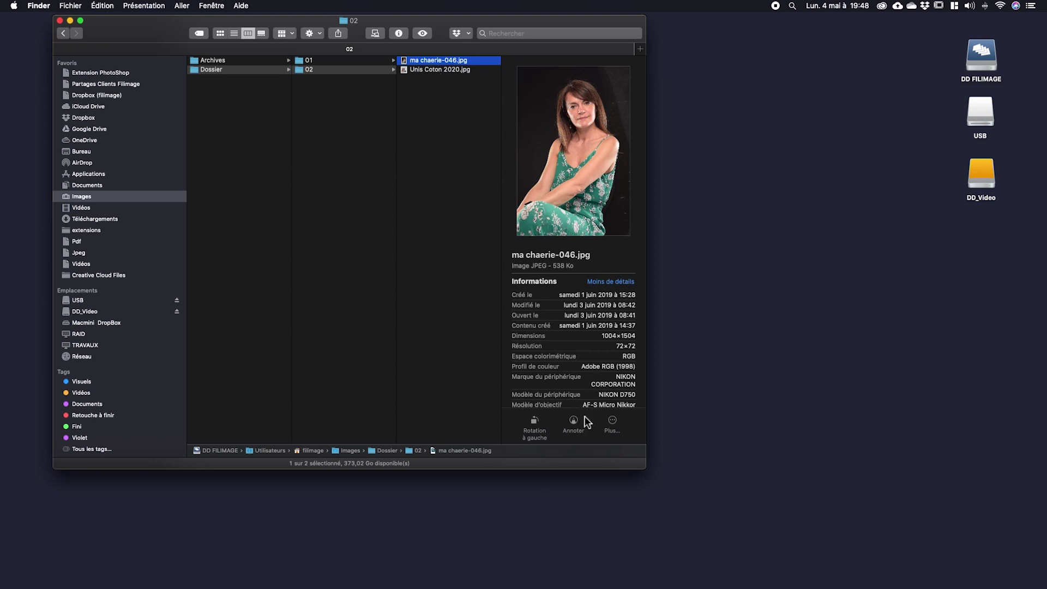
click(441, 71)
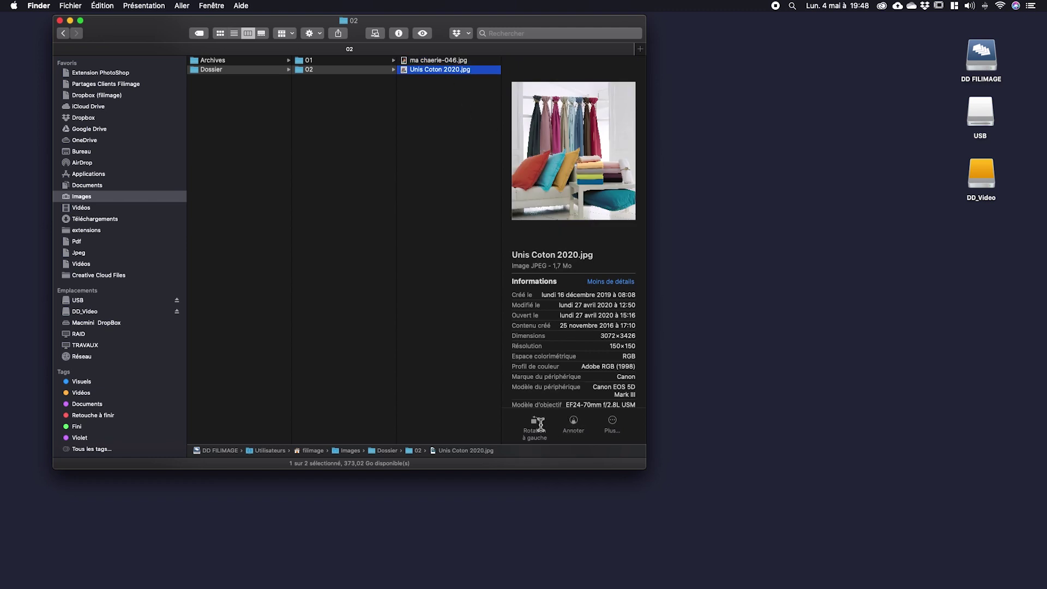
Rotate Unis Coton 2020.jpg to the left through a full turn, back to its upright orientation
click(535, 425)
click(534, 424)
click(534, 425)
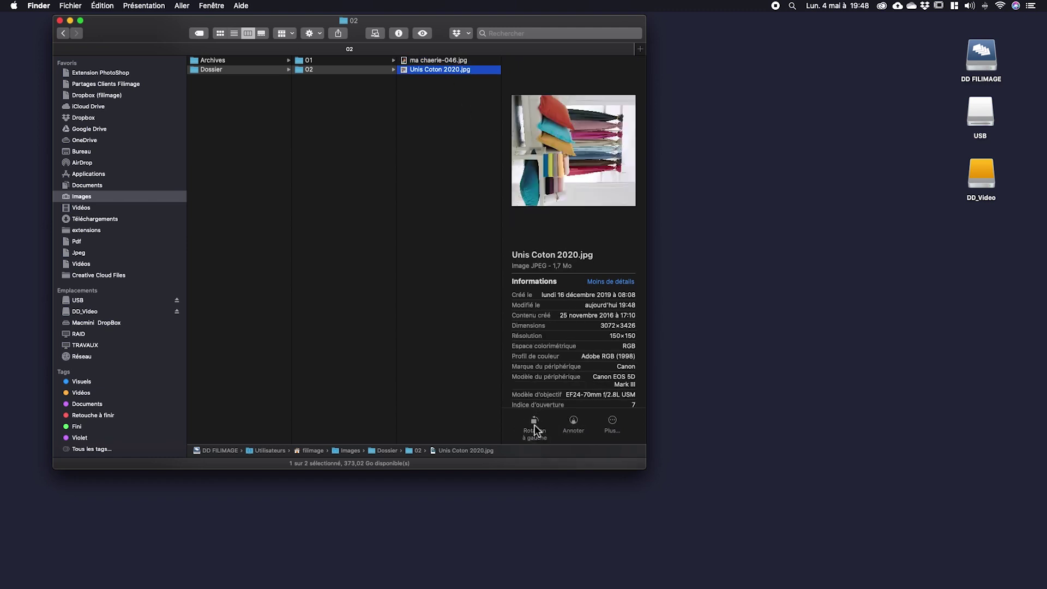
click(534, 424)
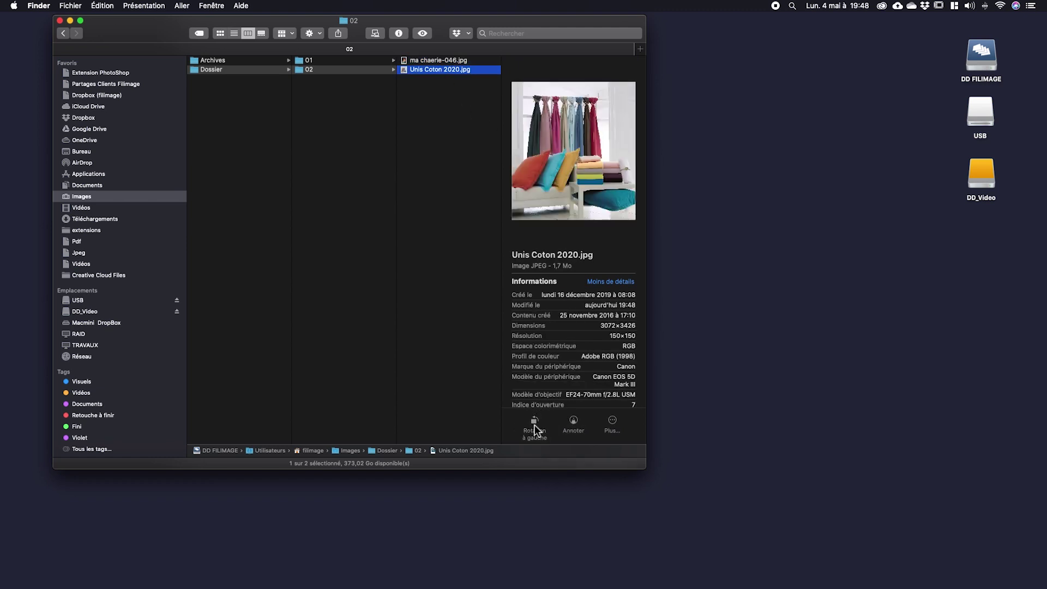
Annotate Unis Coton 2020.jpg with a freehand red line over the curtains and send it to the available contact through AirDrop
click(573, 423)
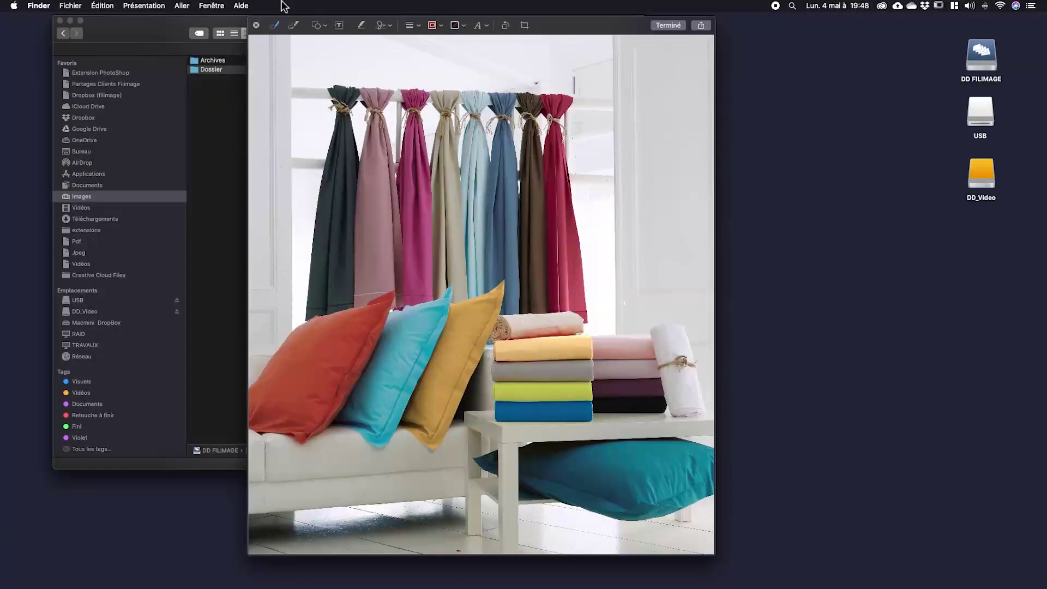
mouse_move(407, 131)
mouse_down()
mouse_move(476, 278)
mouse_move(428, 99)
mouse_move(394, 124)
mouse_up()
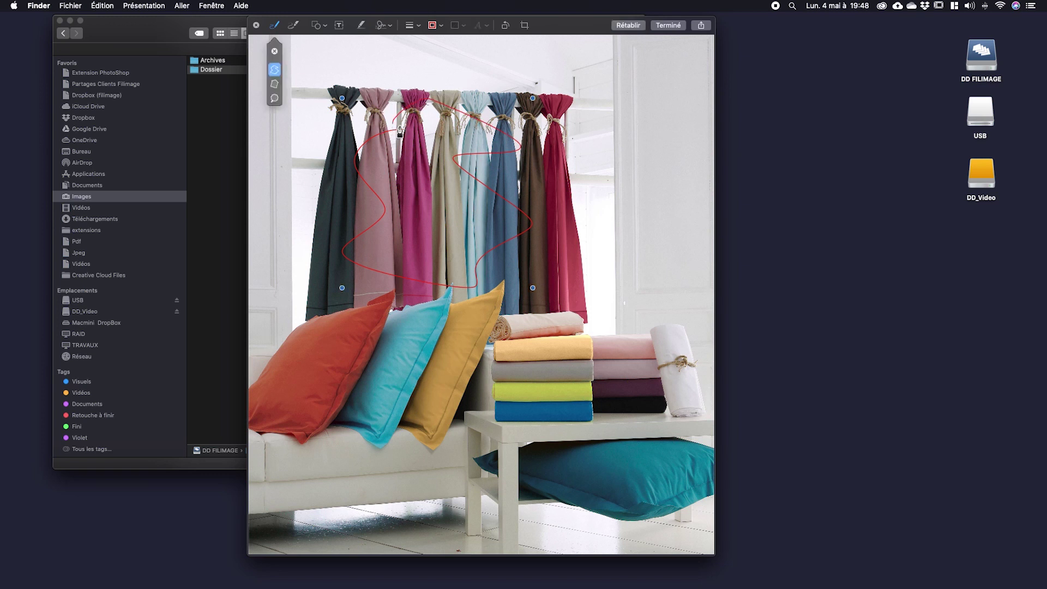
click(701, 26)
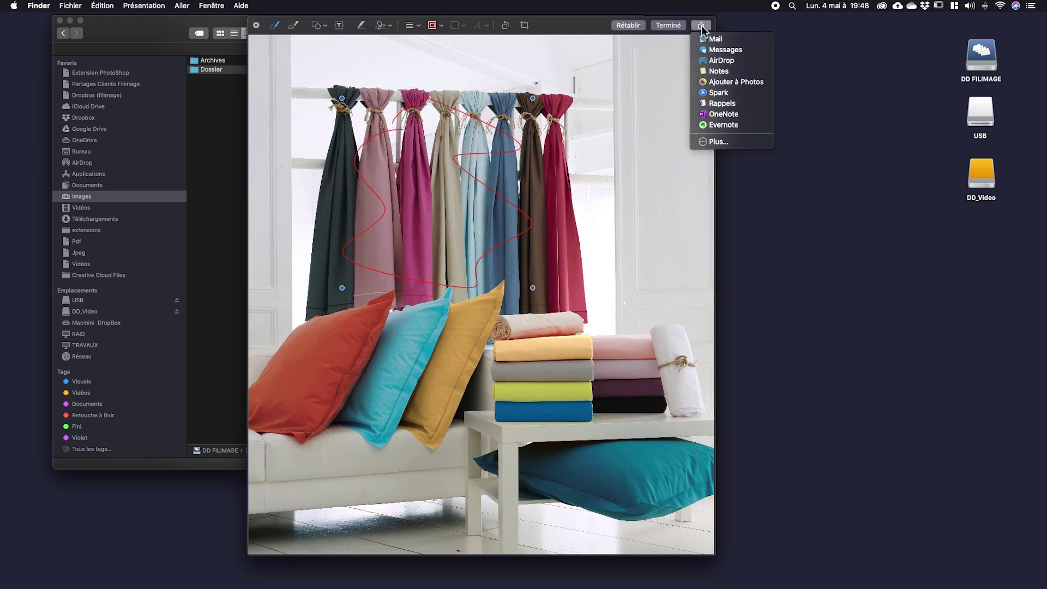
click(729, 61)
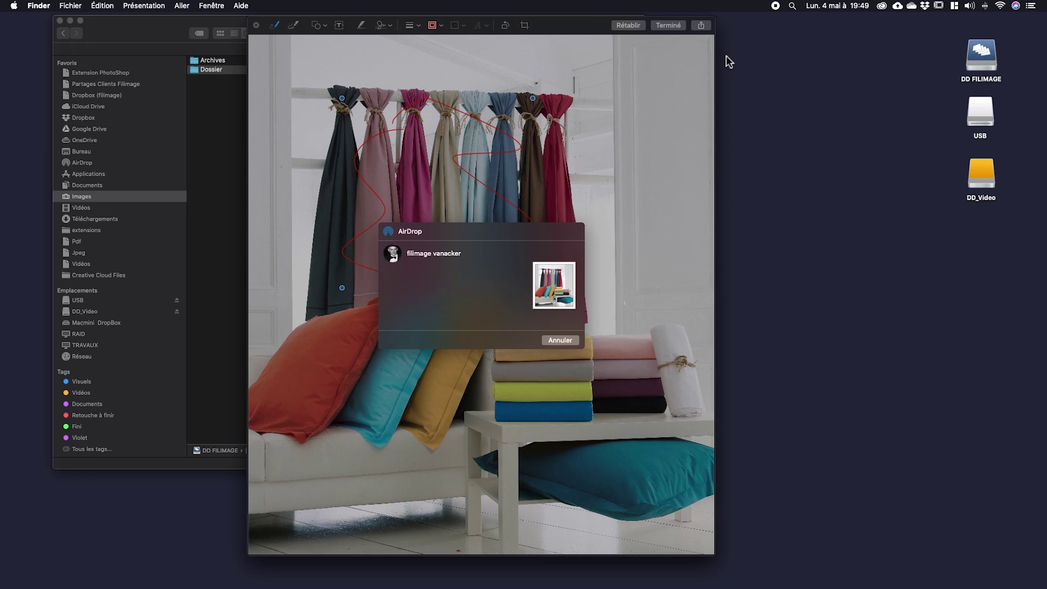
click(420, 256)
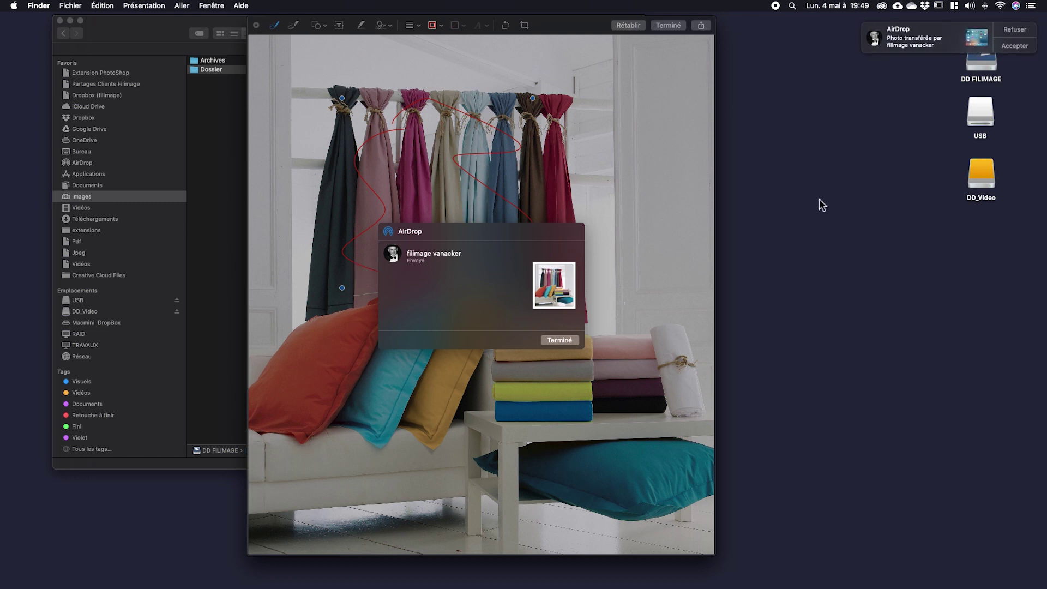
Accept the incoming AirDrop photo by saving it in Téléchargements, and dismiss the AirDrop sending dialog
click(1015, 48)
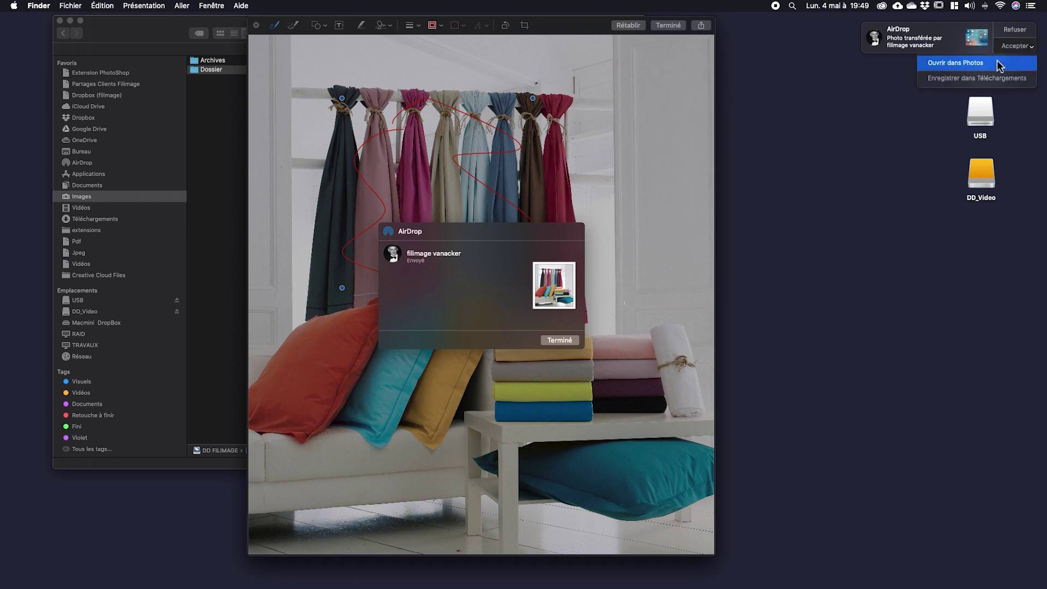
click(995, 79)
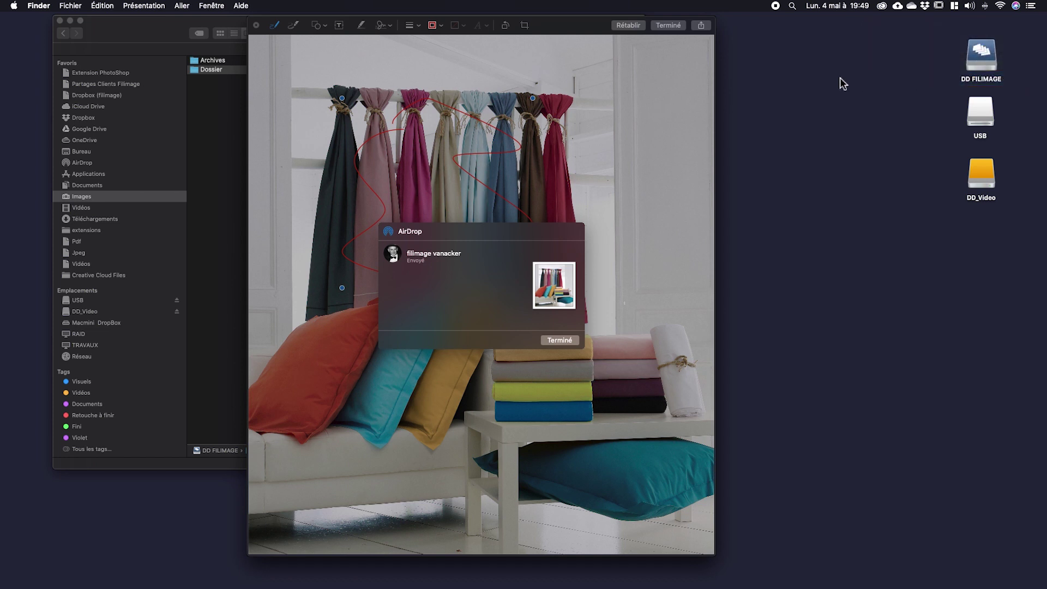
click(559, 339)
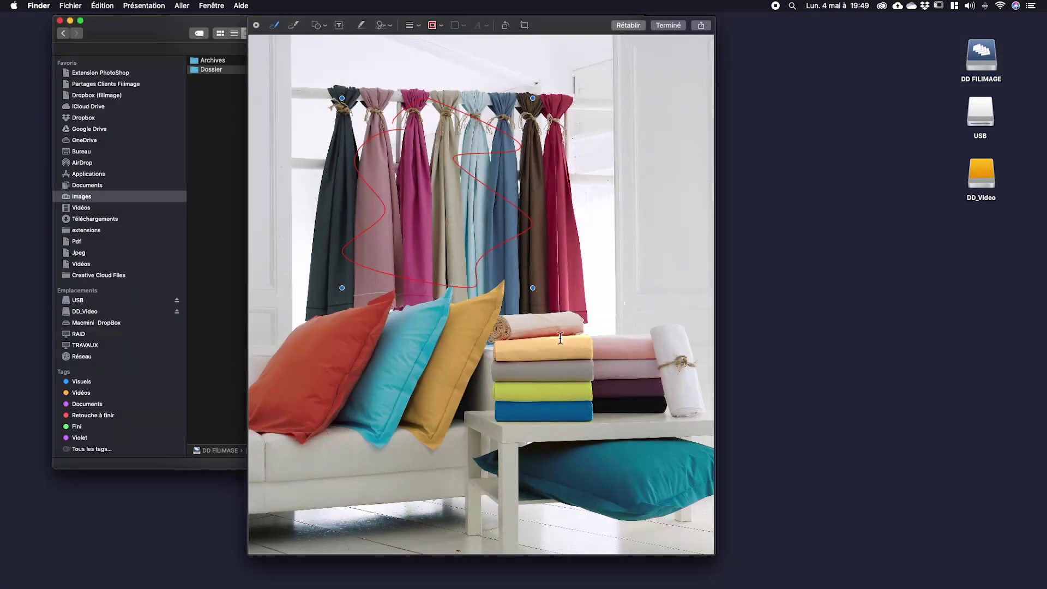
Close the annotated image without saving the changes and preview the received IMG_0003.PNG in Quick Look
click(256, 24)
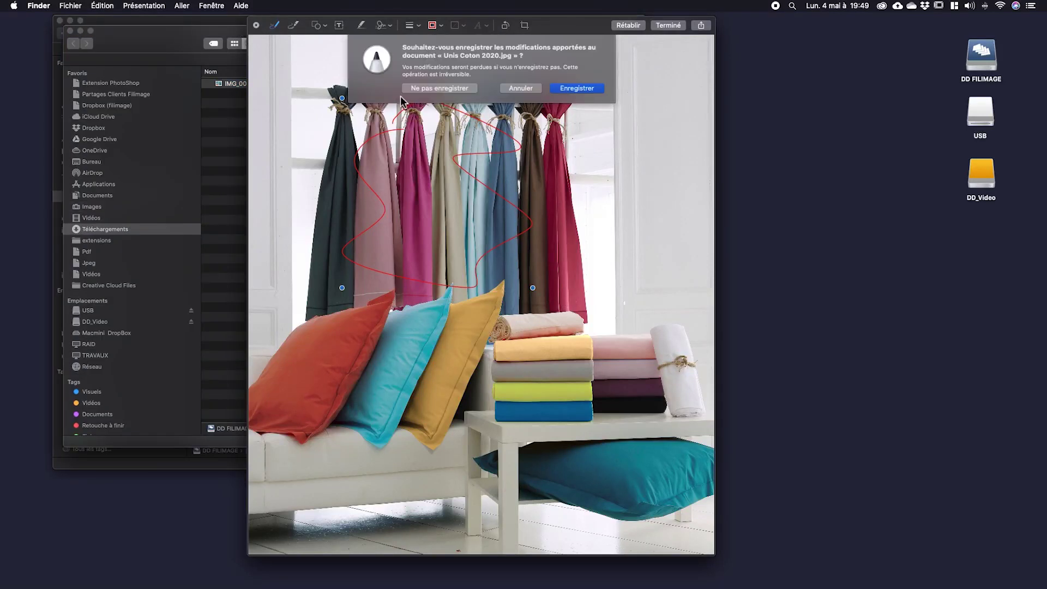
click(433, 89)
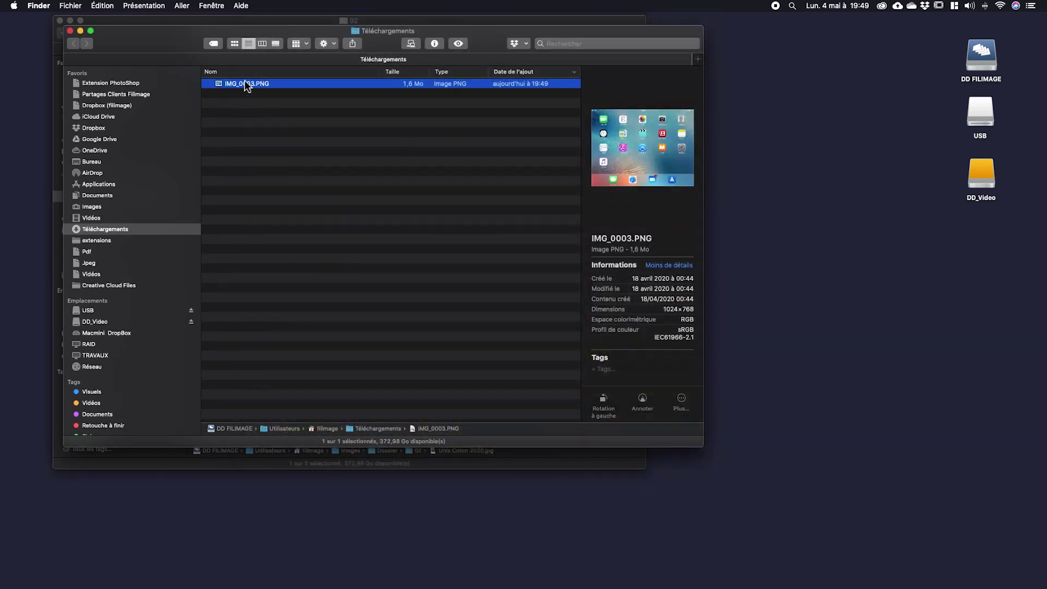
key(space)
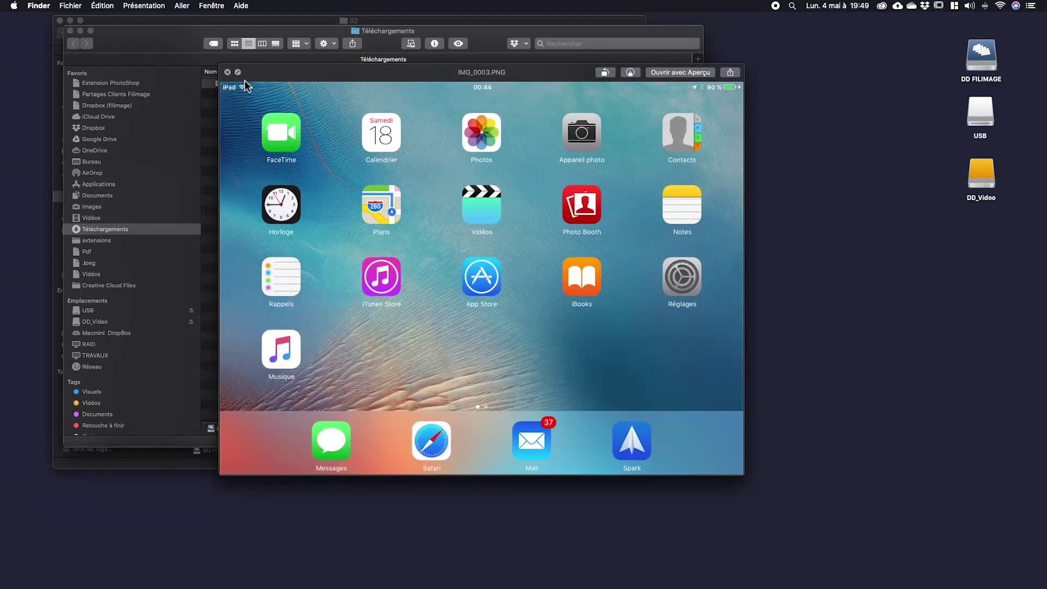
Move the IMG_0003.PNG Quick Look preview aside, close it, then reopen and close it once more, leaving the file selected
drag(257, 71, 382, 81)
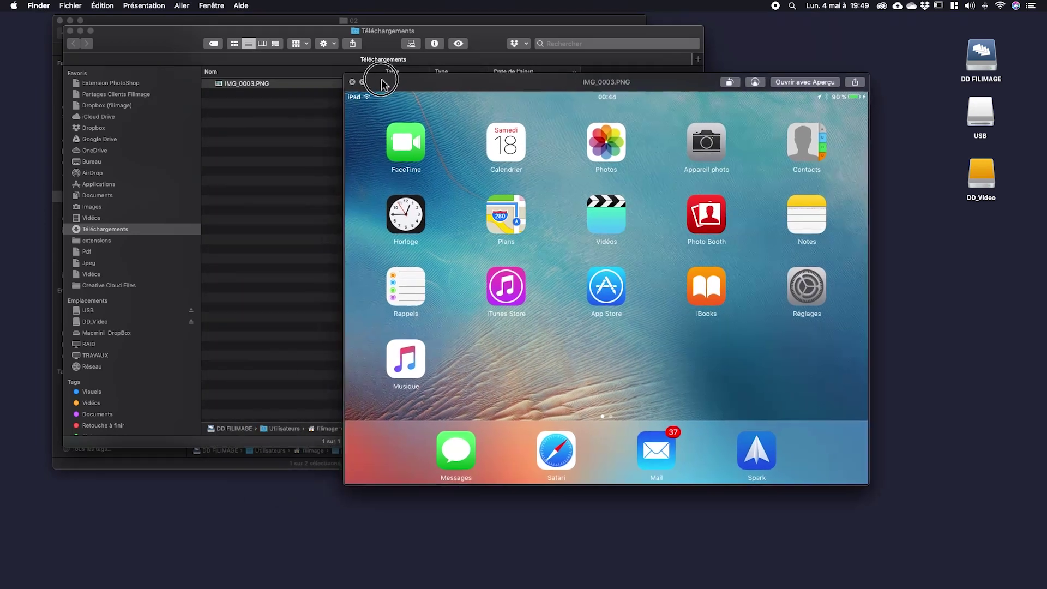
click(352, 82)
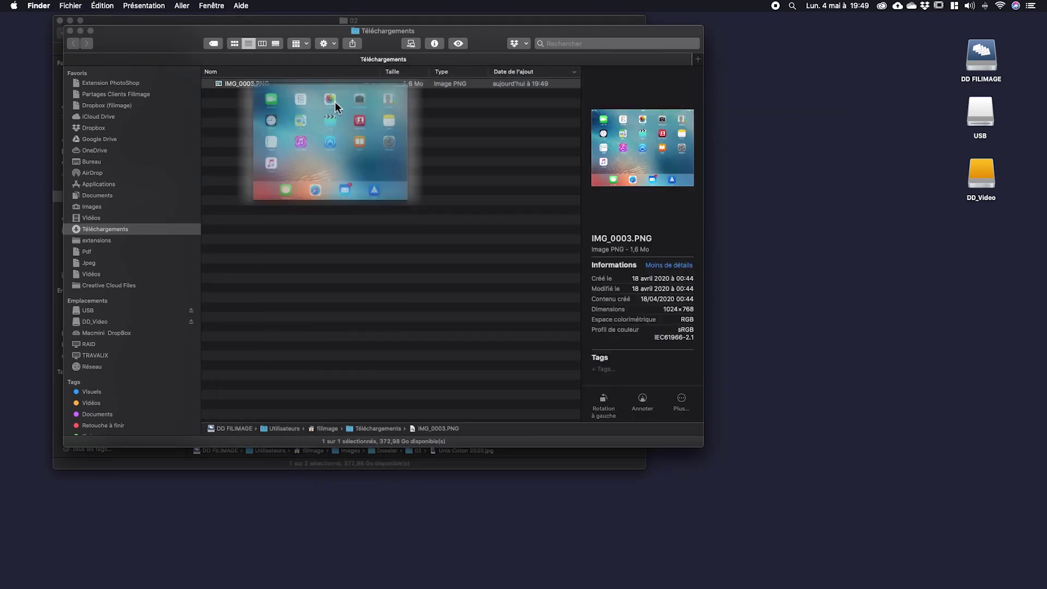
key(space)
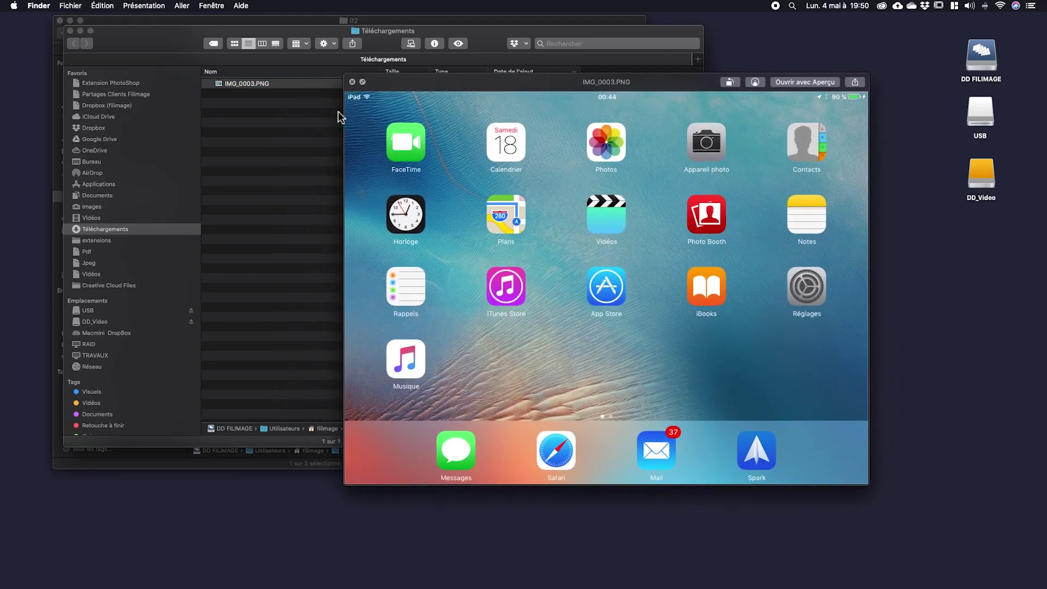
key(space)
click(344, 132)
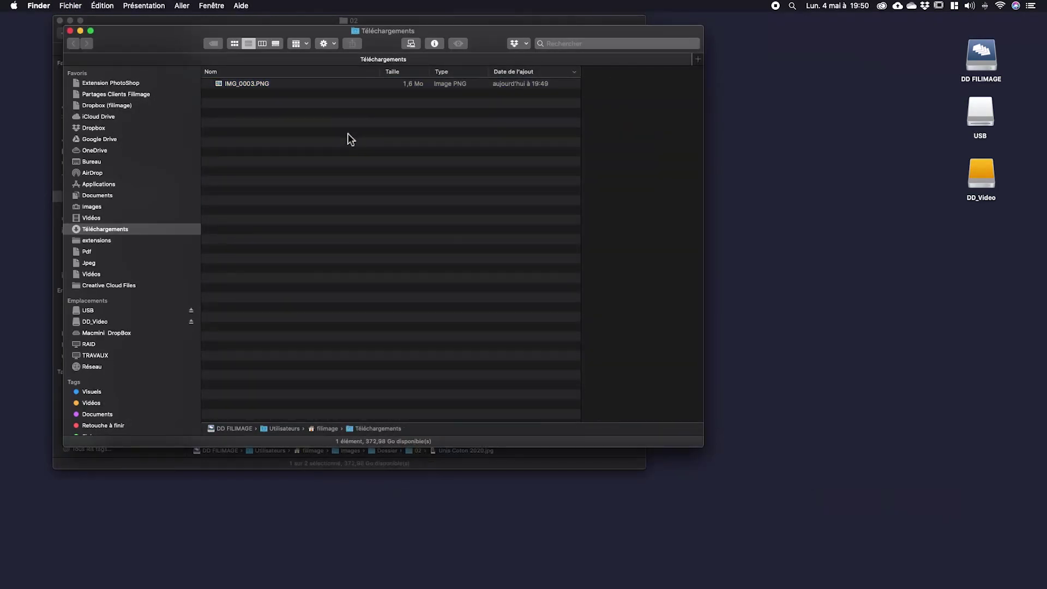
click(268, 83)
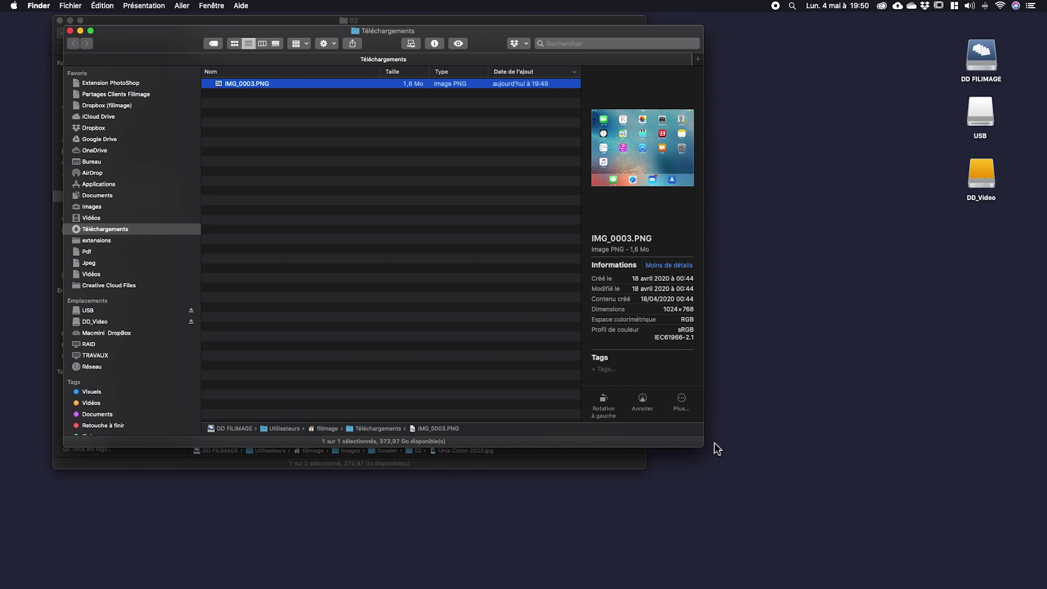
Make the Téléchargements window narrower and present its contents as icons
drag(702, 445, 660, 449)
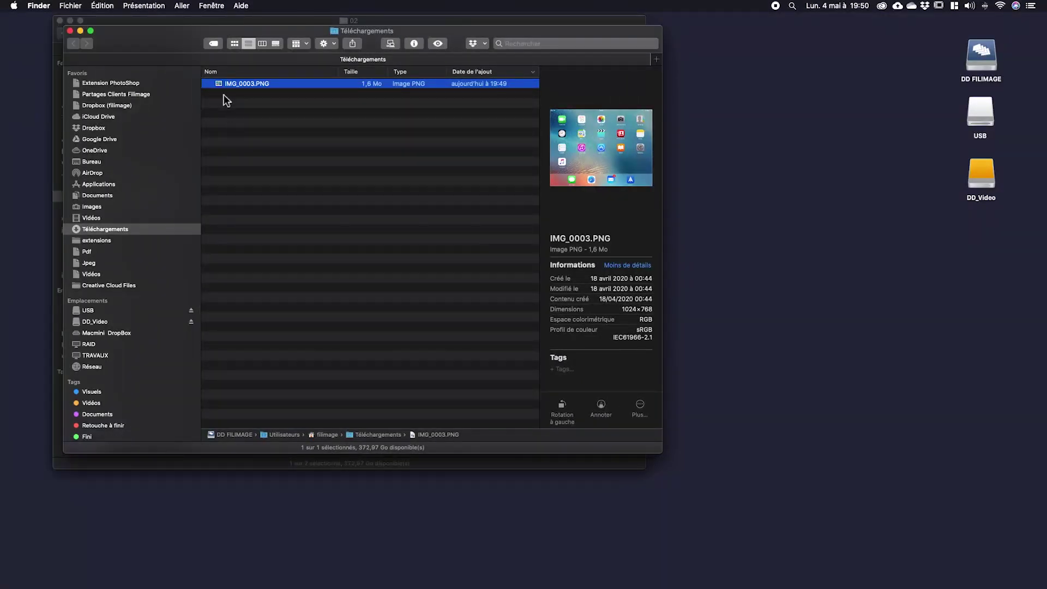
click(143, 6)
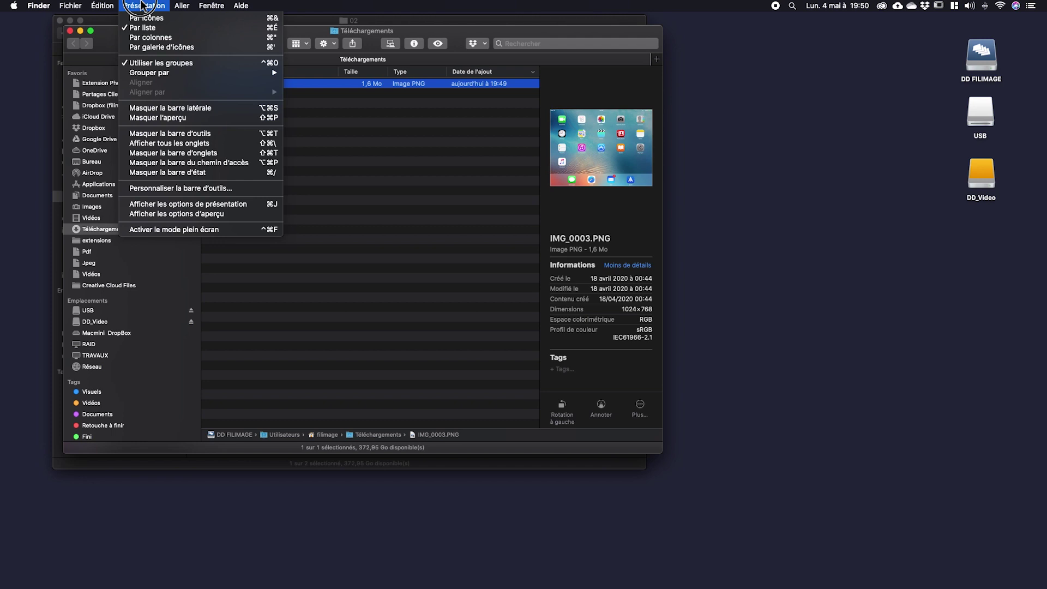
click(146, 18)
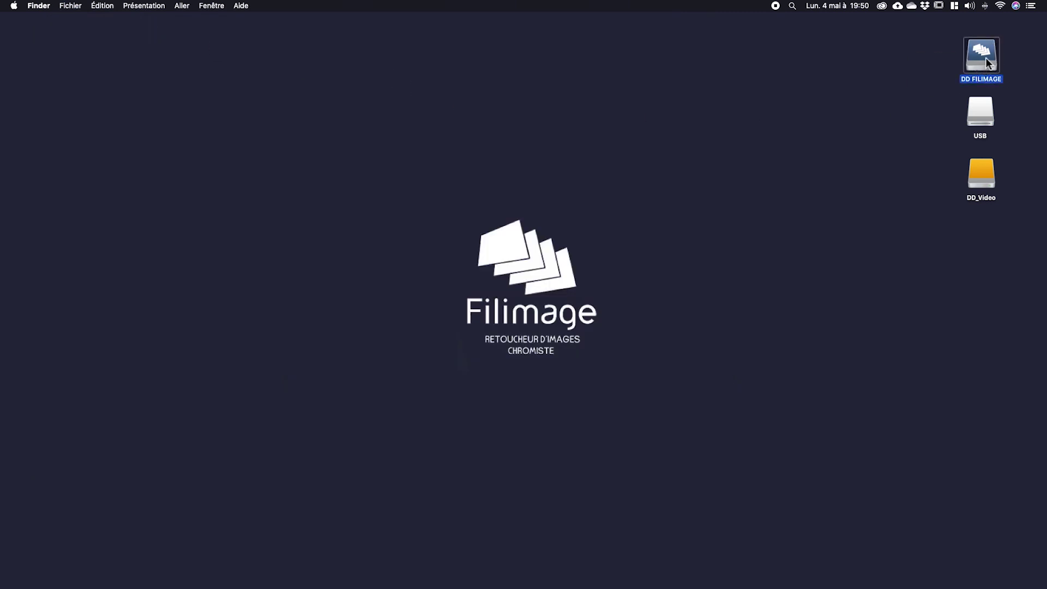
Open the DD FILIMAGE disk, go to the Images folder in icon view and show its view options
double_click(986, 57)
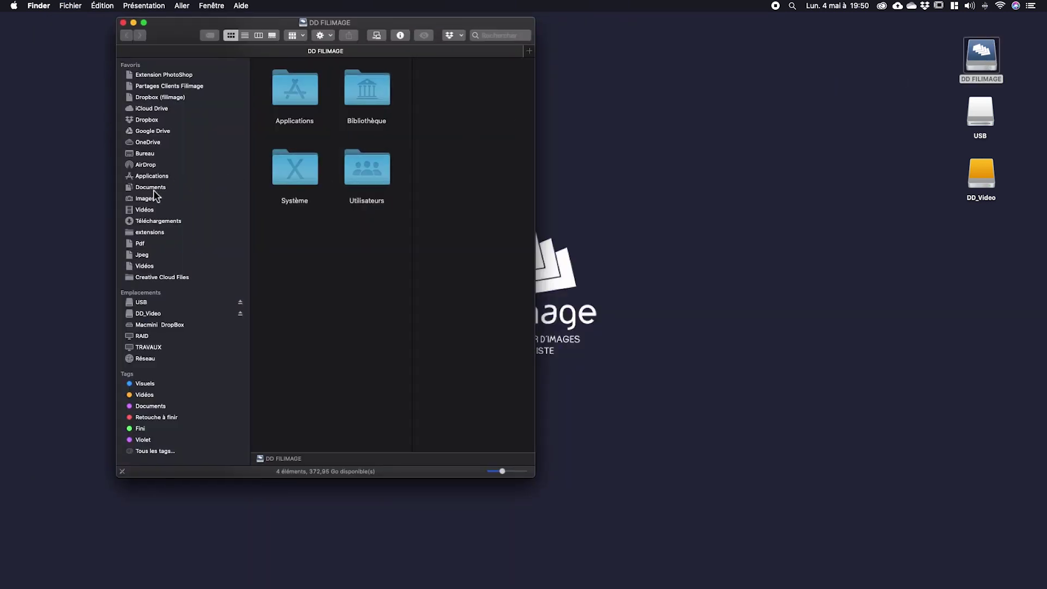
click(148, 200)
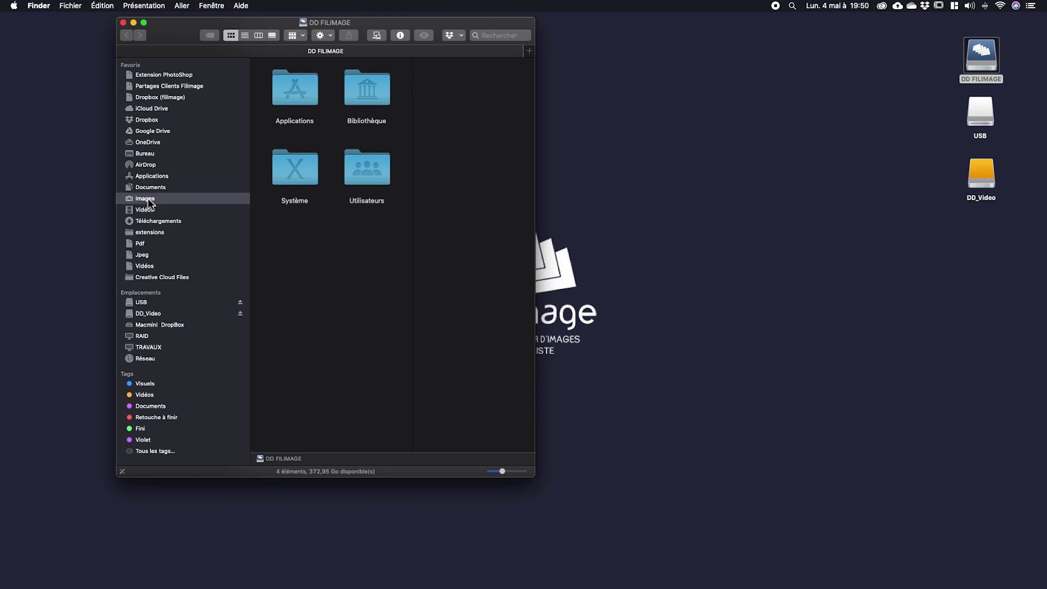
click(231, 35)
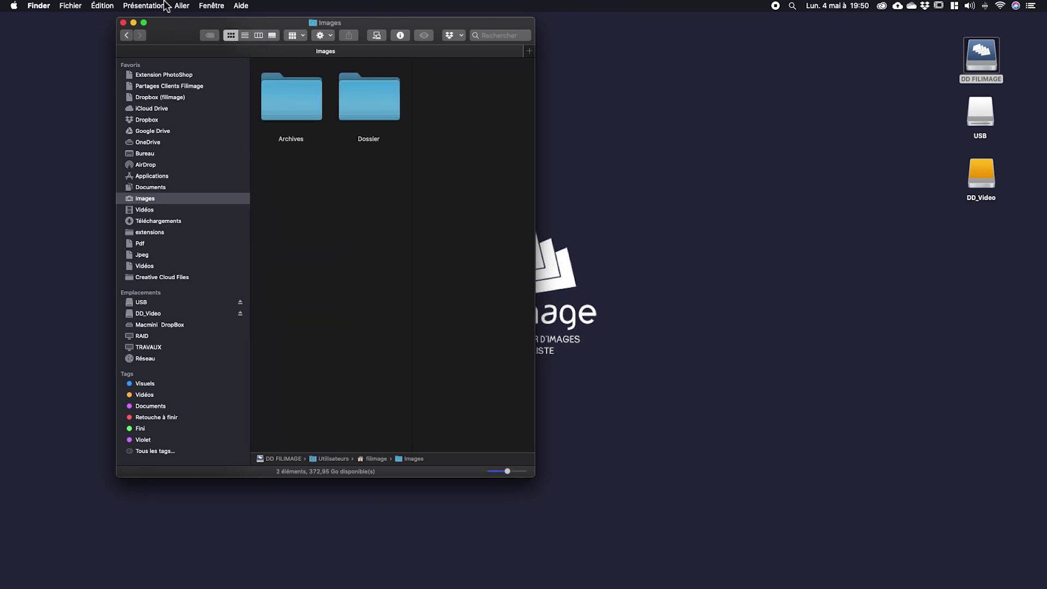
click(145, 6)
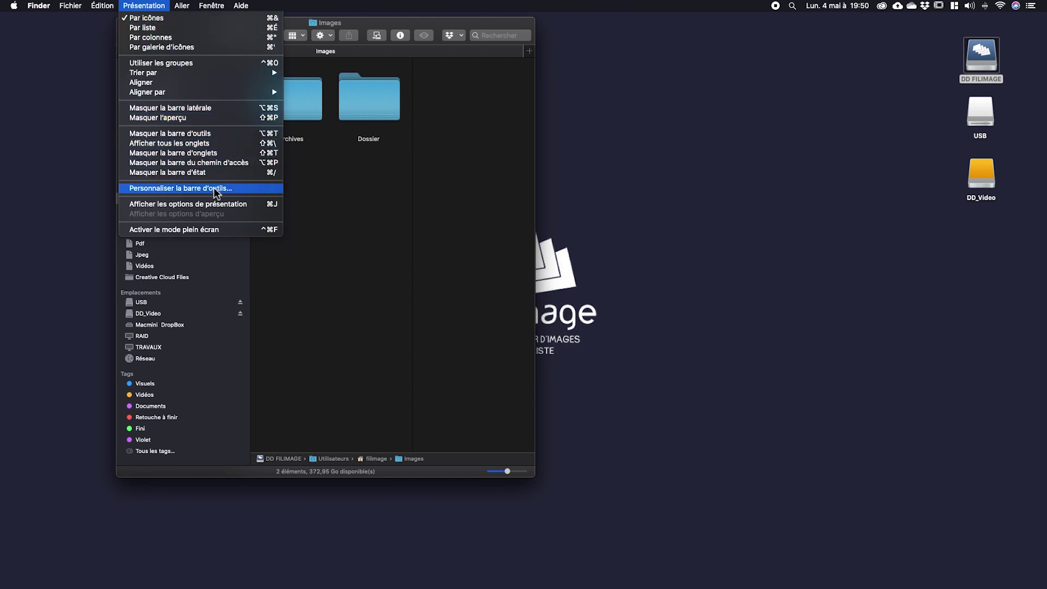
click(218, 203)
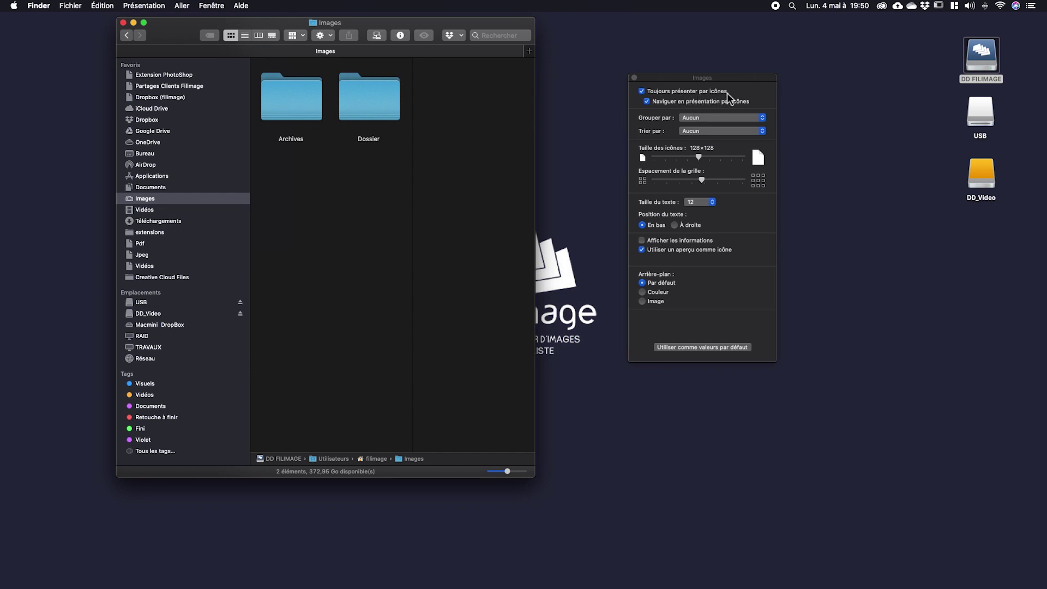
Try a colour background on the Images folder, restore the default background, and group its items by Type
click(667, 292)
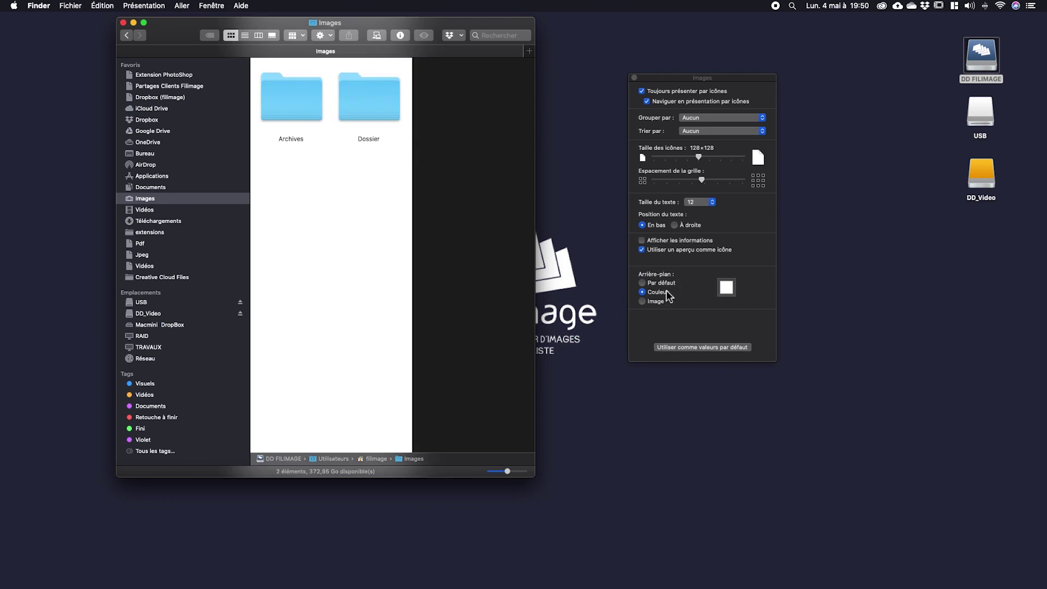
click(660, 283)
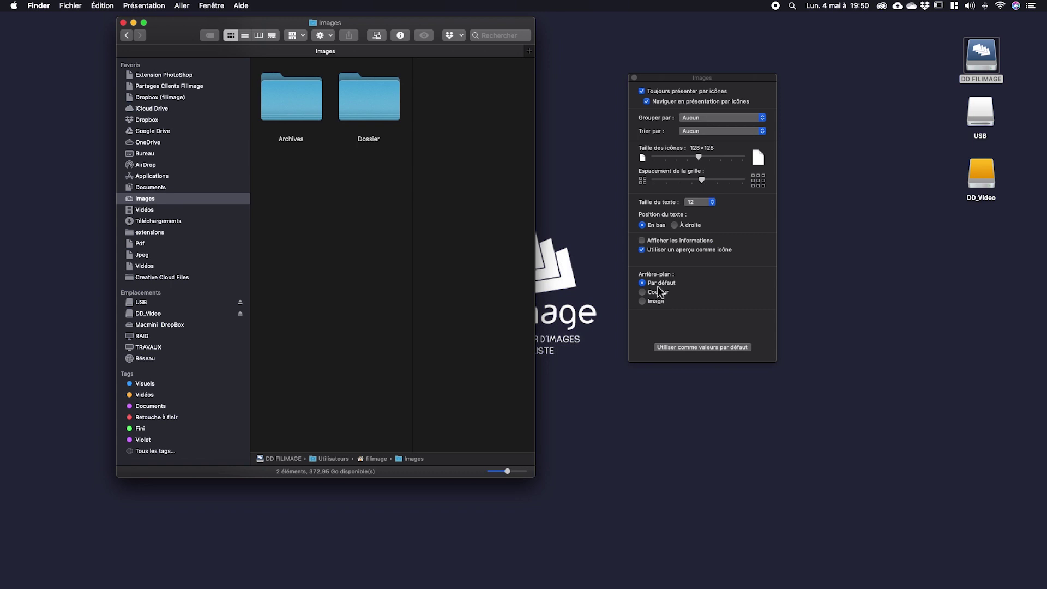
click(699, 118)
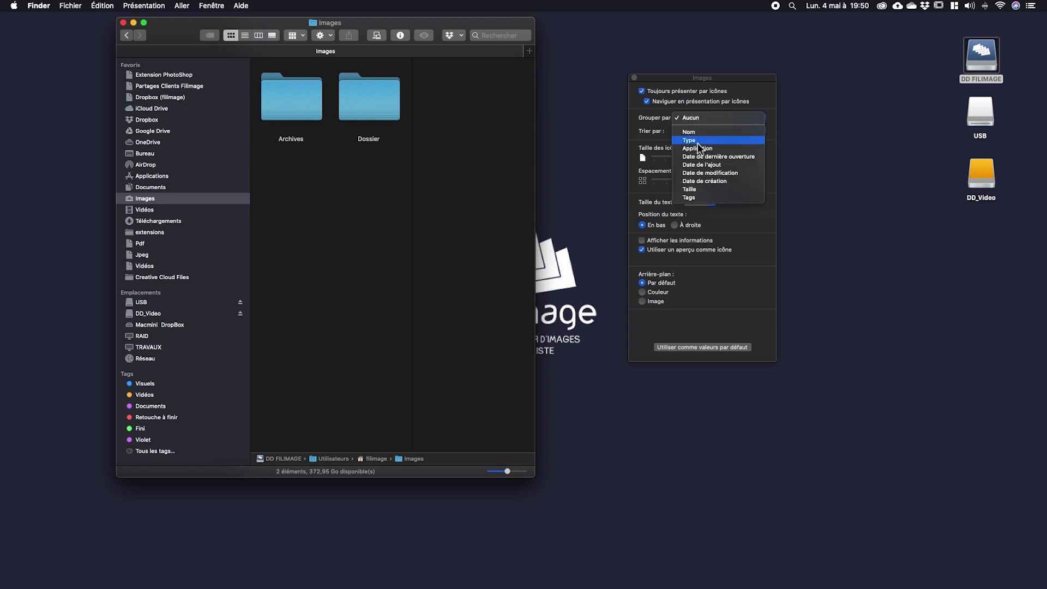
click(698, 141)
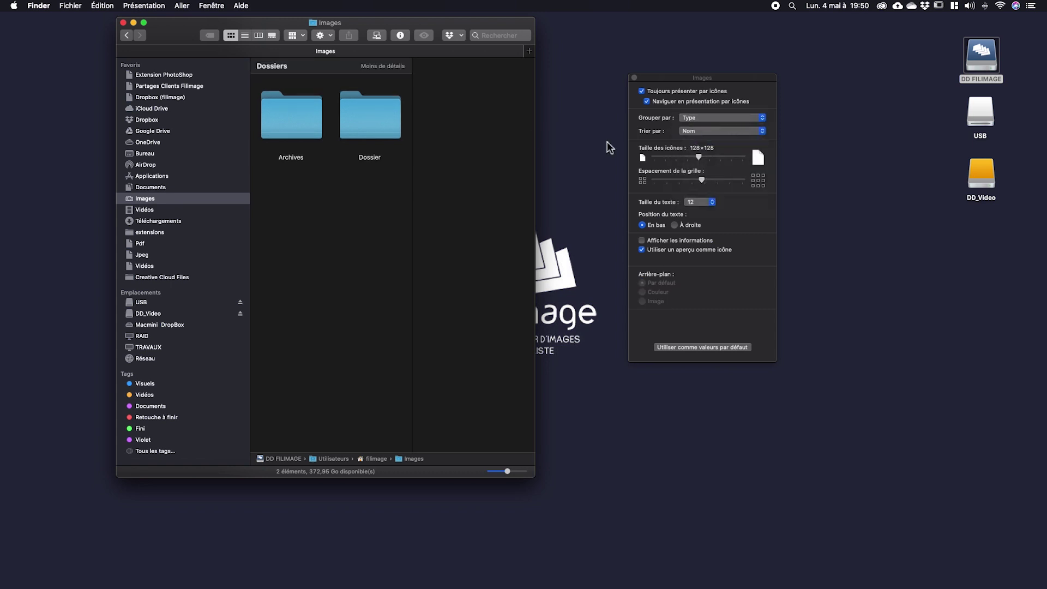
Open the Dossier folder, present it as icons, and open its subfolder 02
double_click(365, 124)
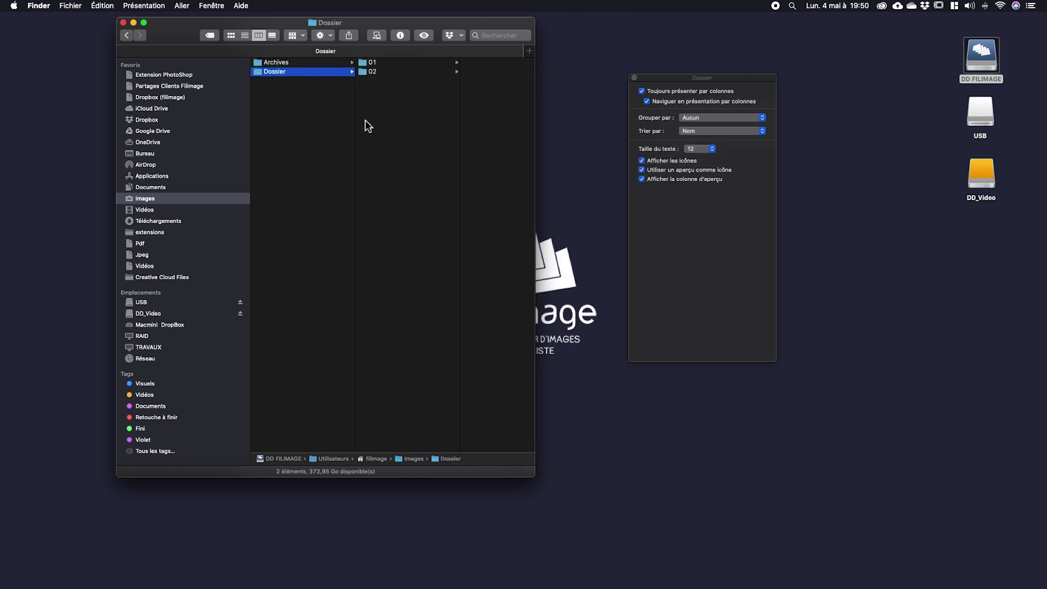
click(136, 6)
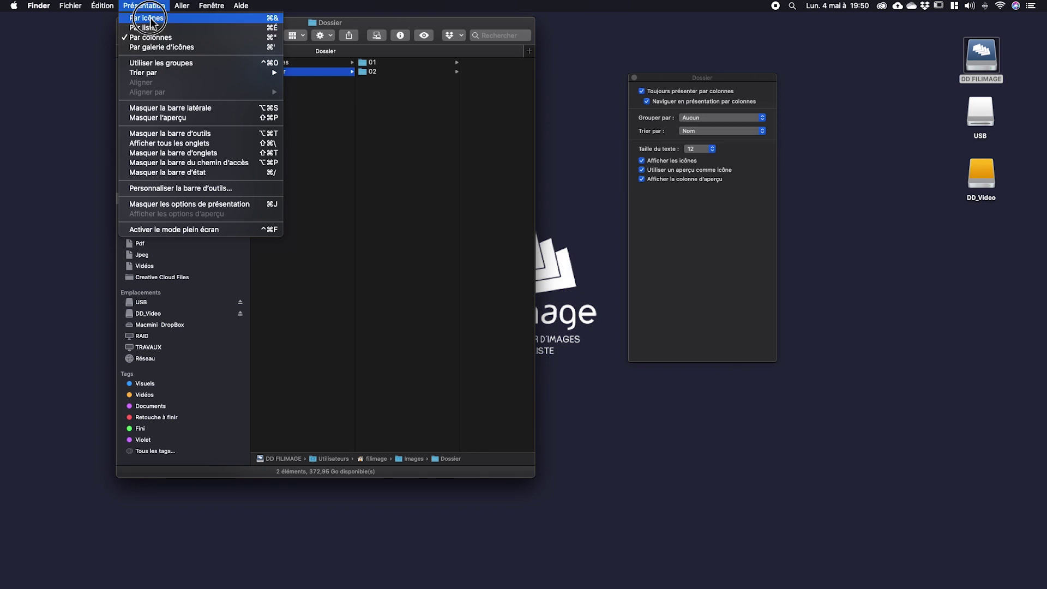
click(152, 23)
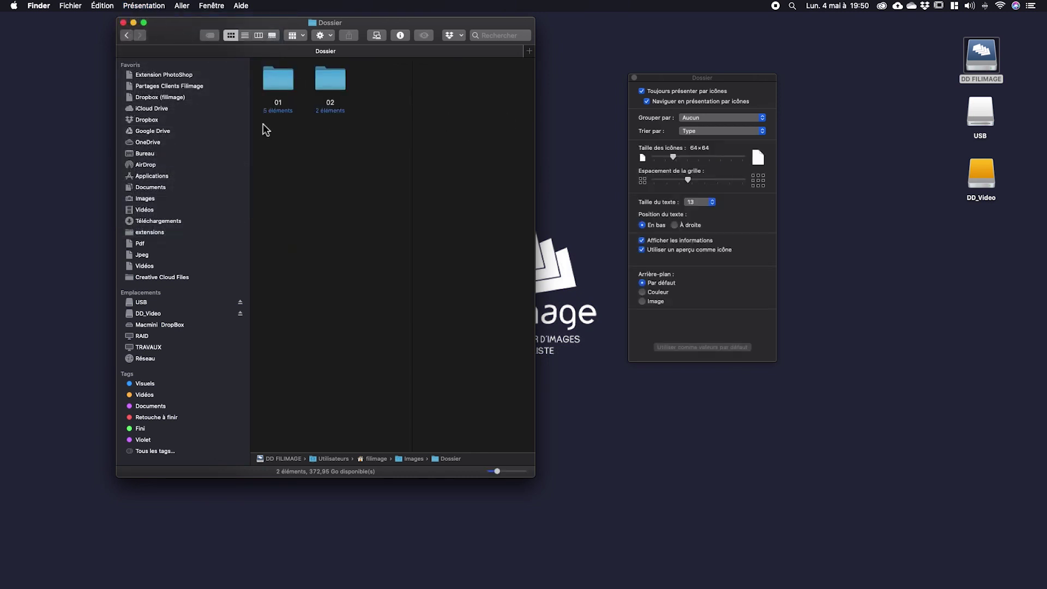
double_click(330, 80)
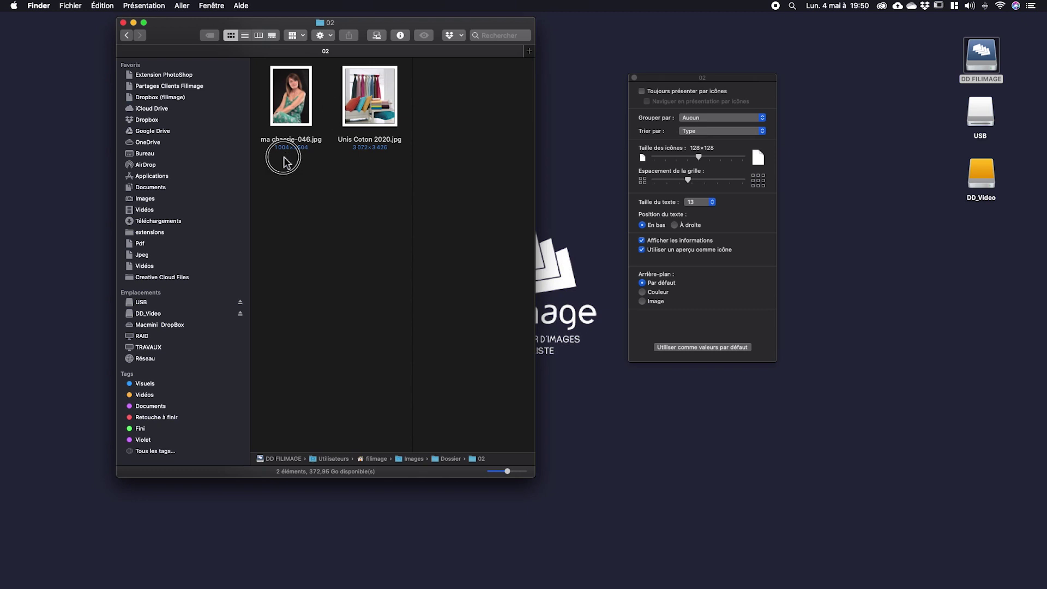
Select both images in folder 02, enlarge the folder window, and clear the selection
drag(280, 159, 376, 109)
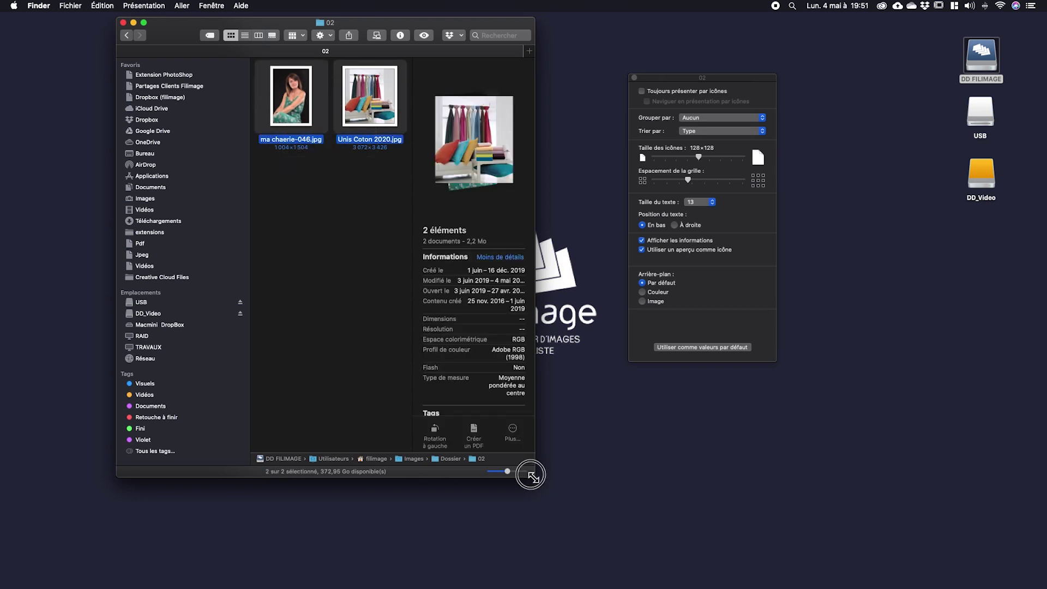
drag(531, 476, 603, 517)
click(362, 273)
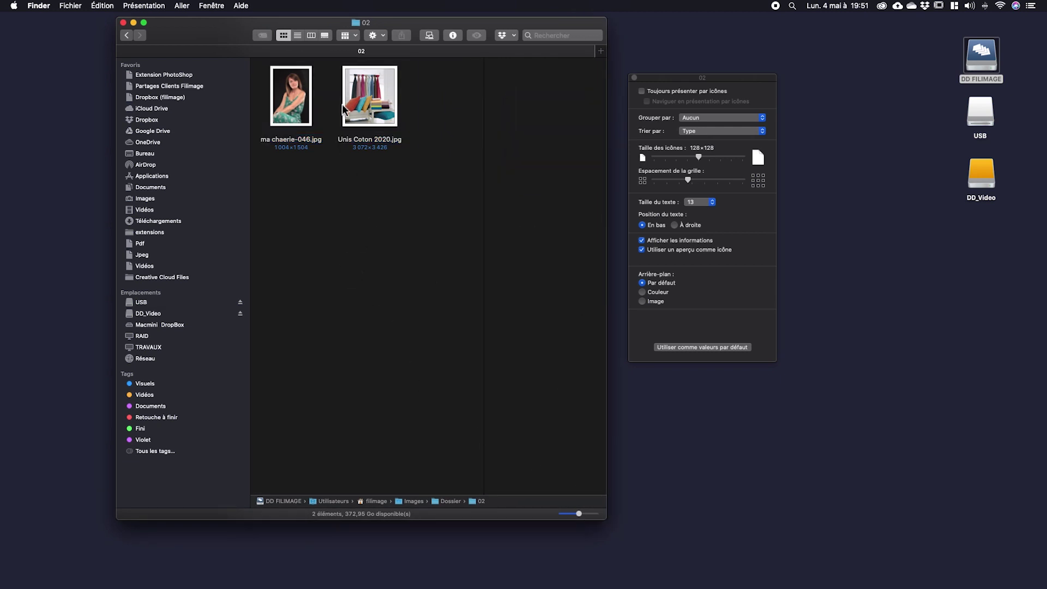
View Unis Coton 2020.jpg in column, list and gallery presentations, and browse between both images in the gallery
click(371, 111)
click(315, 33)
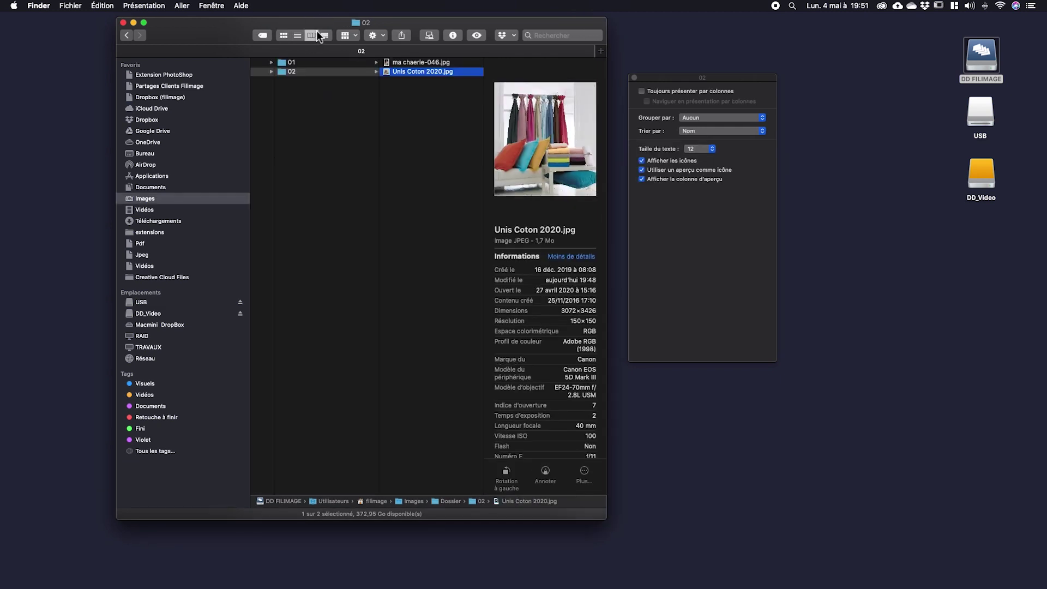
click(297, 35)
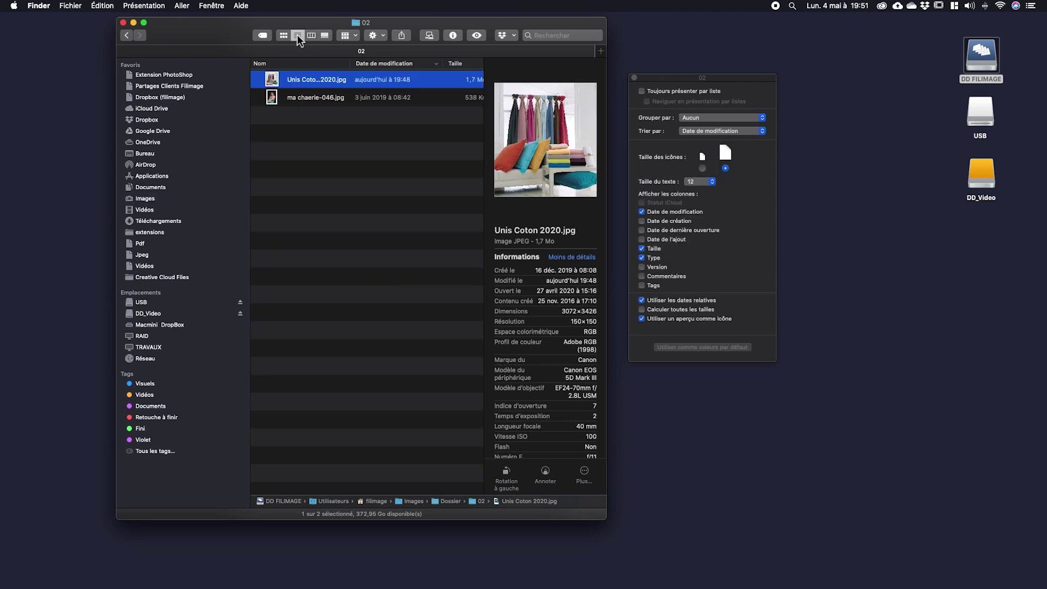
click(325, 35)
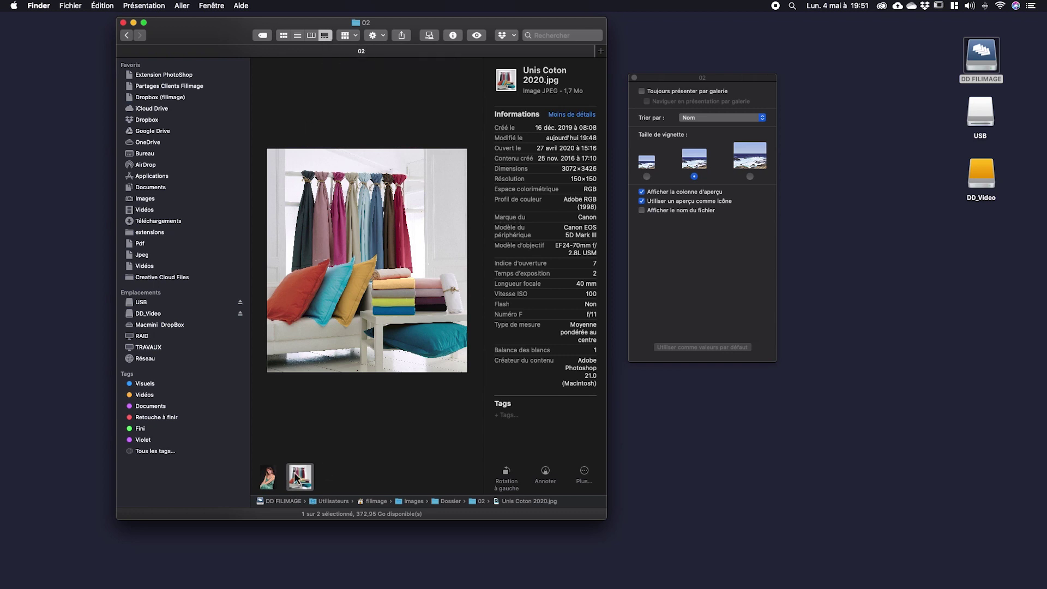
click(270, 480)
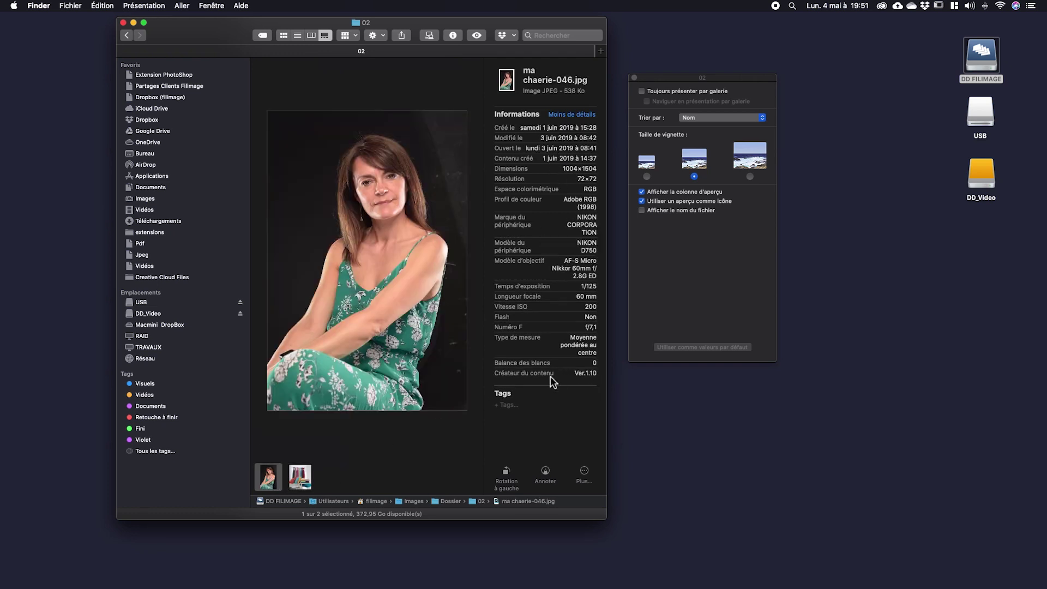
click(303, 485)
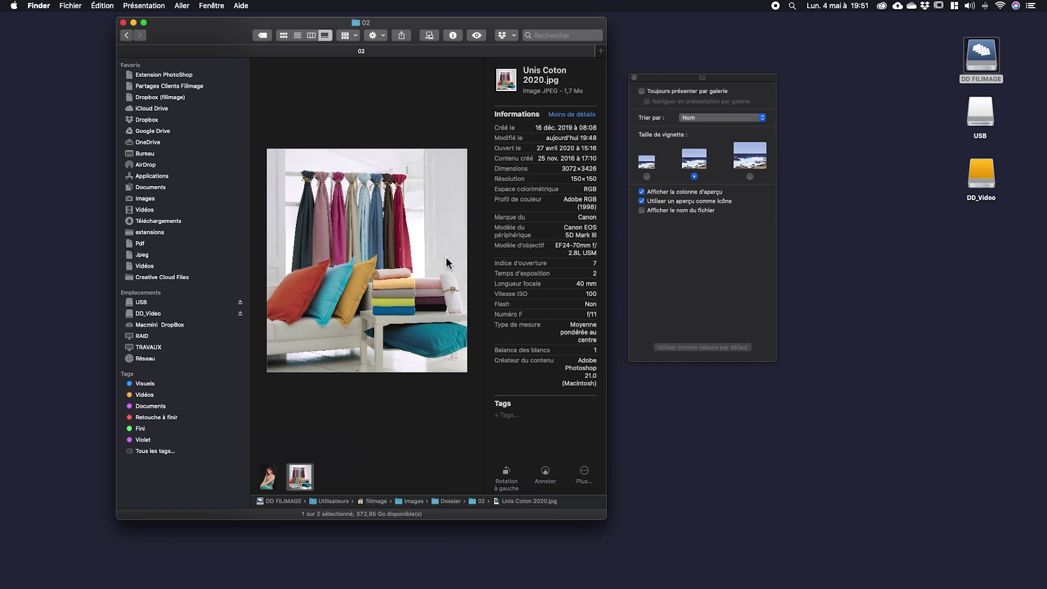
Set the gallery thumbnail size to the largest option, close the view options, and deselect the image
click(750, 177)
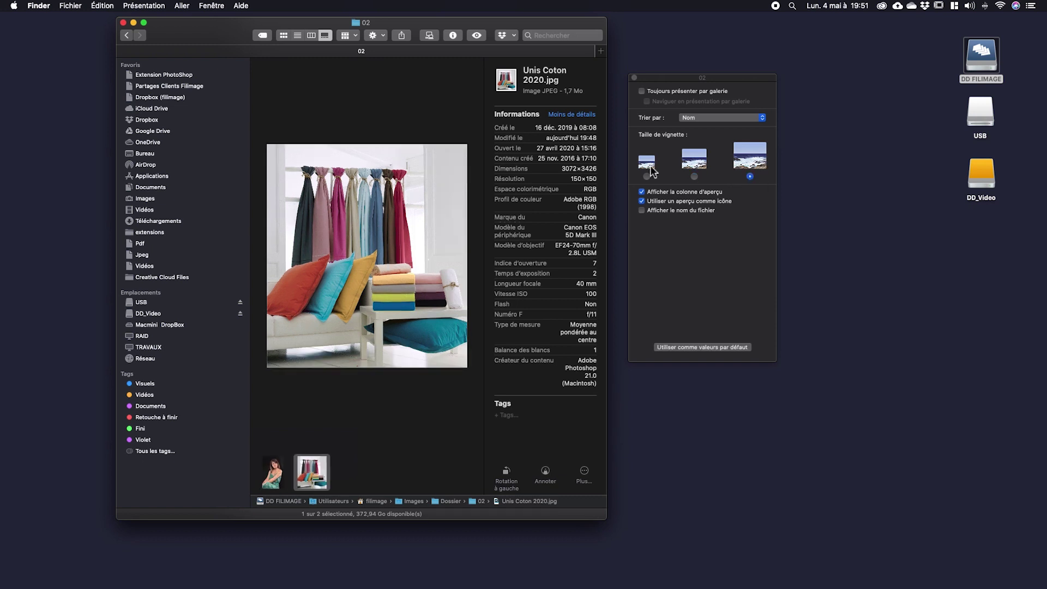
click(634, 78)
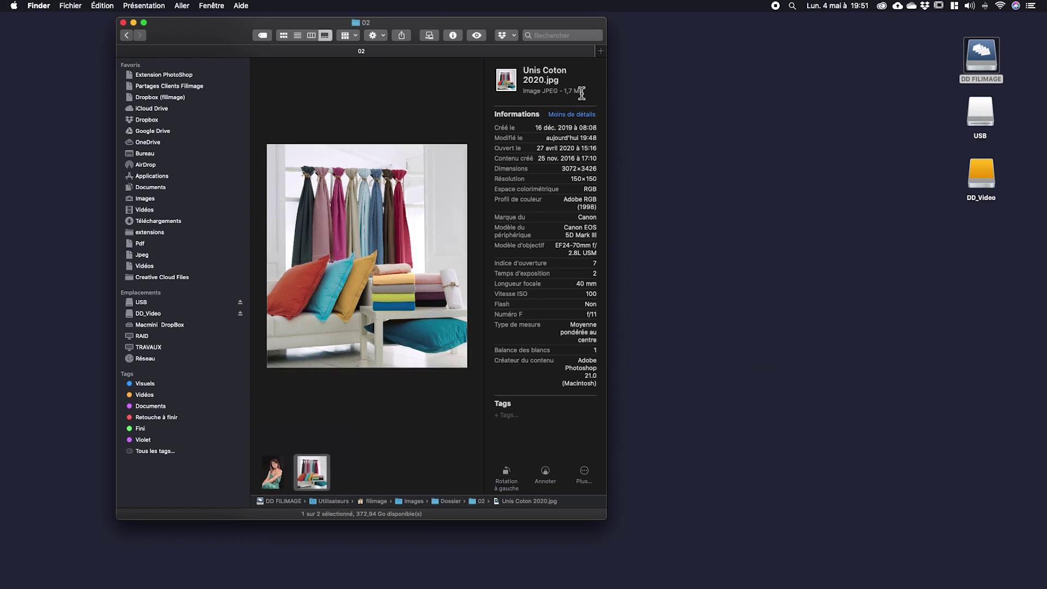
click(299, 97)
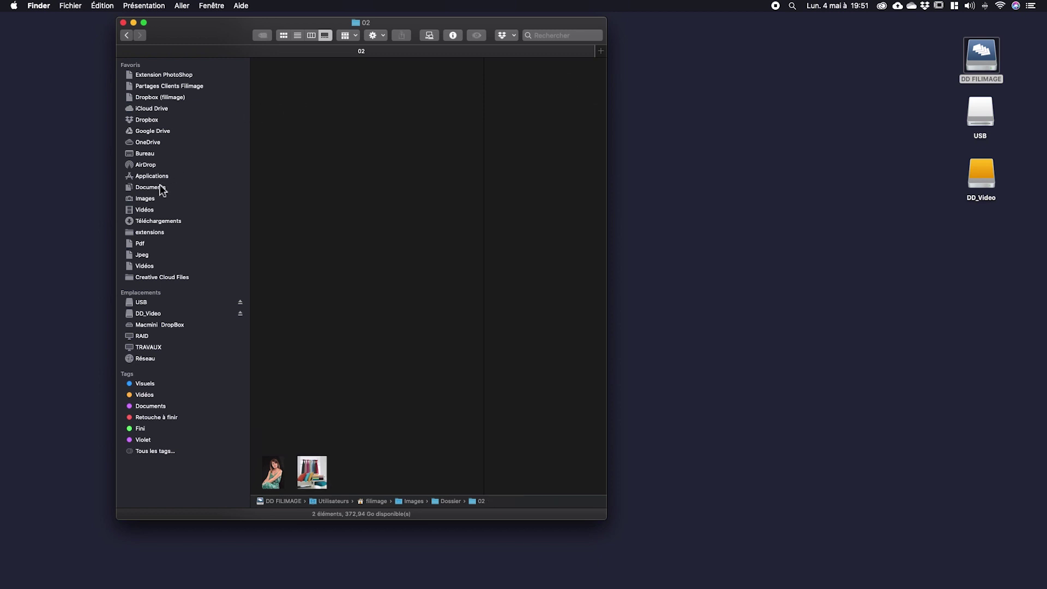
Return to the Images folder, open Dossier, and check the available presentation commands
click(148, 200)
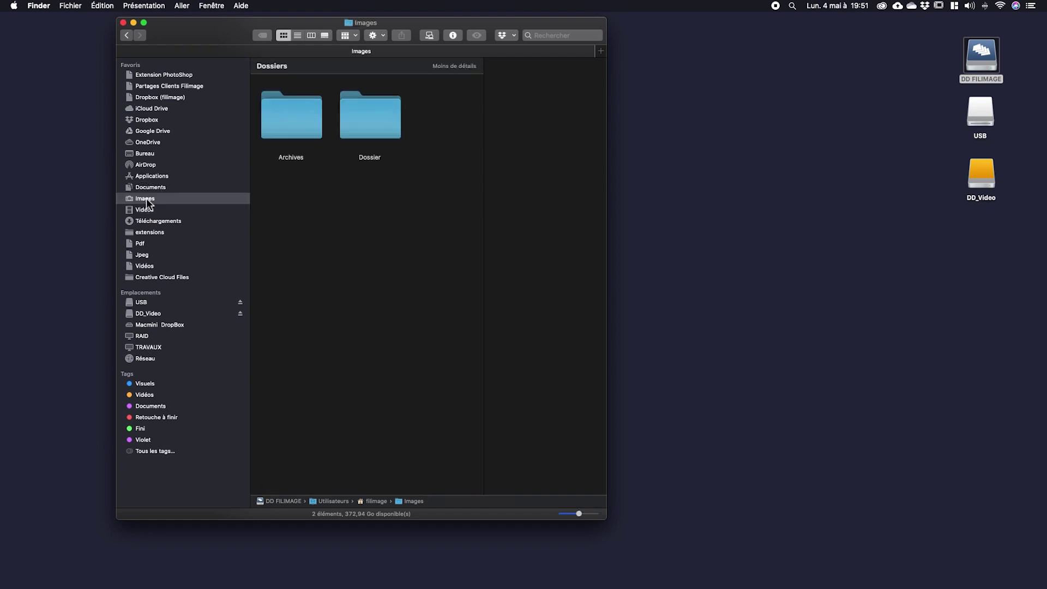
double_click(362, 127)
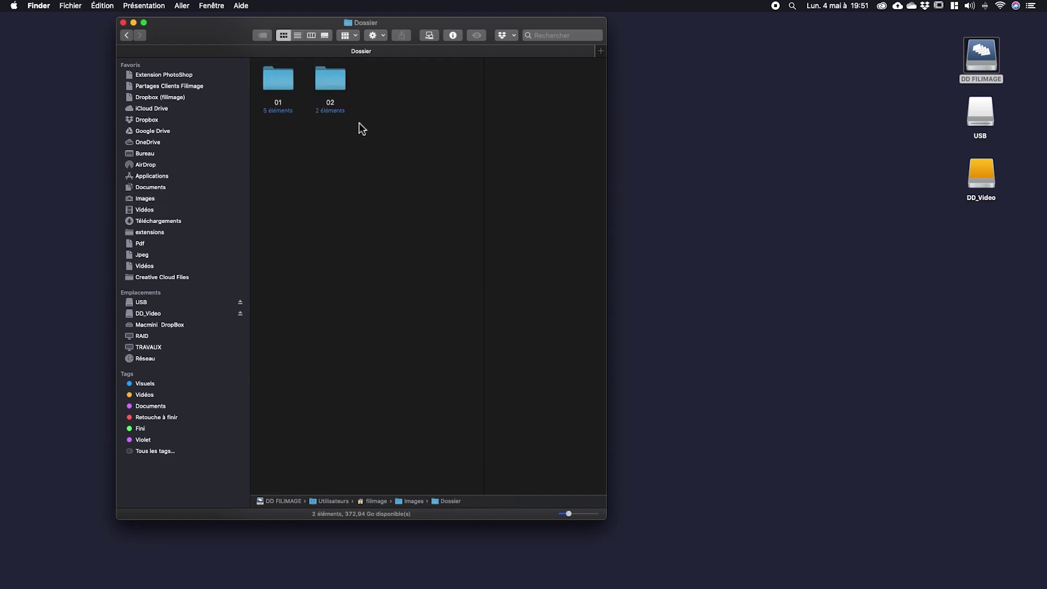
click(180, 5)
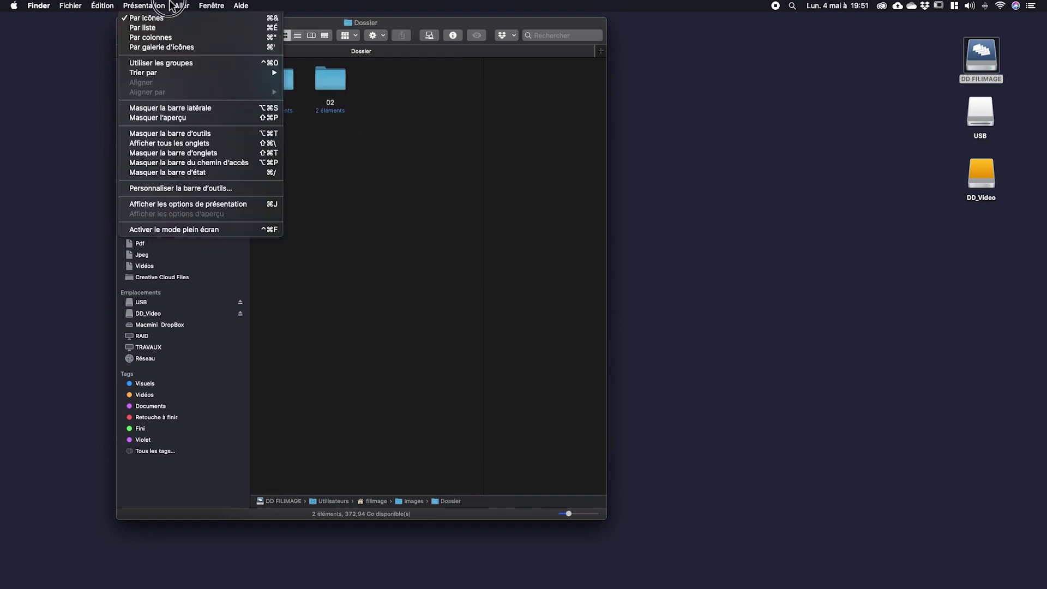
click(313, 129)
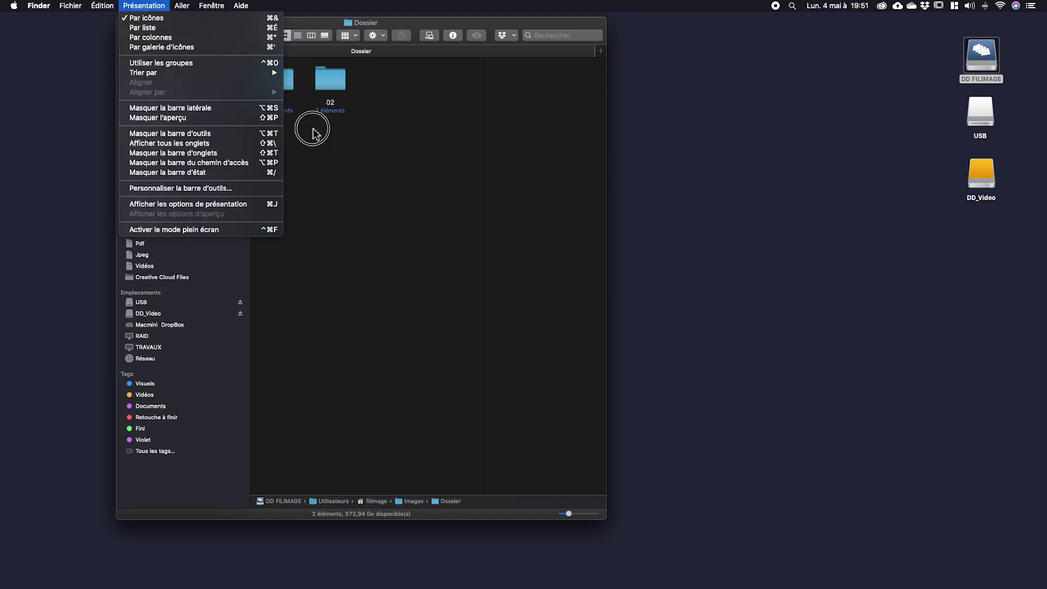
Open folder 02, select Unis Coton 2020.jpg, and show it in the column presentation in a wider window
double_click(330, 90)
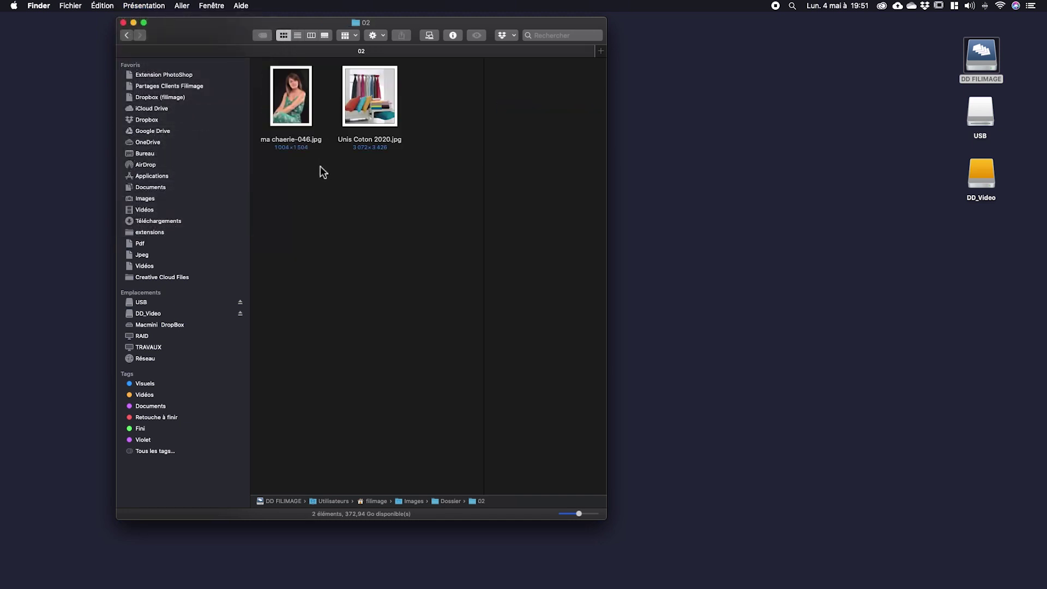
click(156, 6)
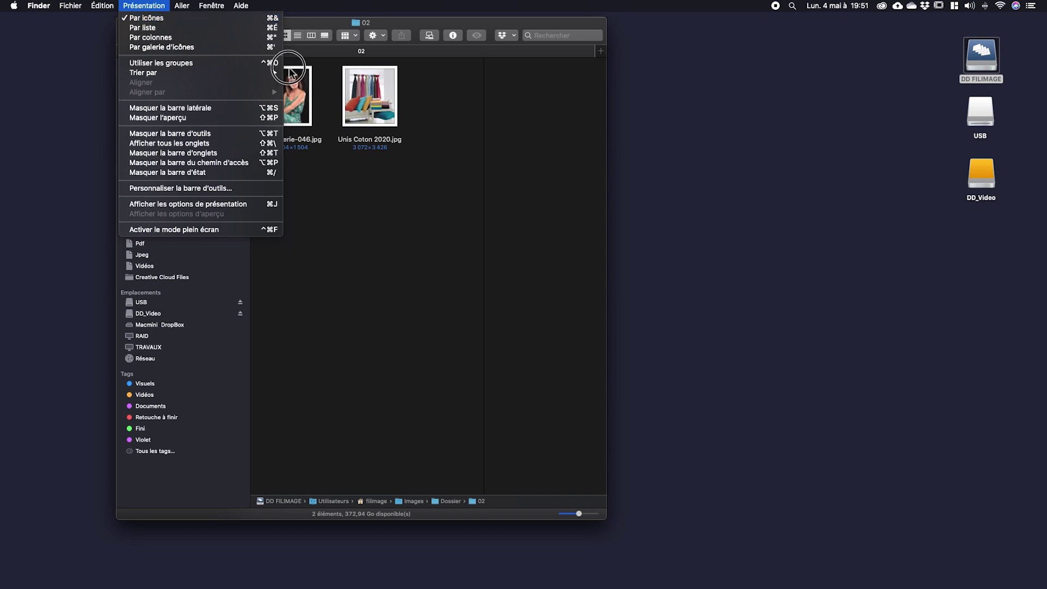
click(385, 155)
click(376, 108)
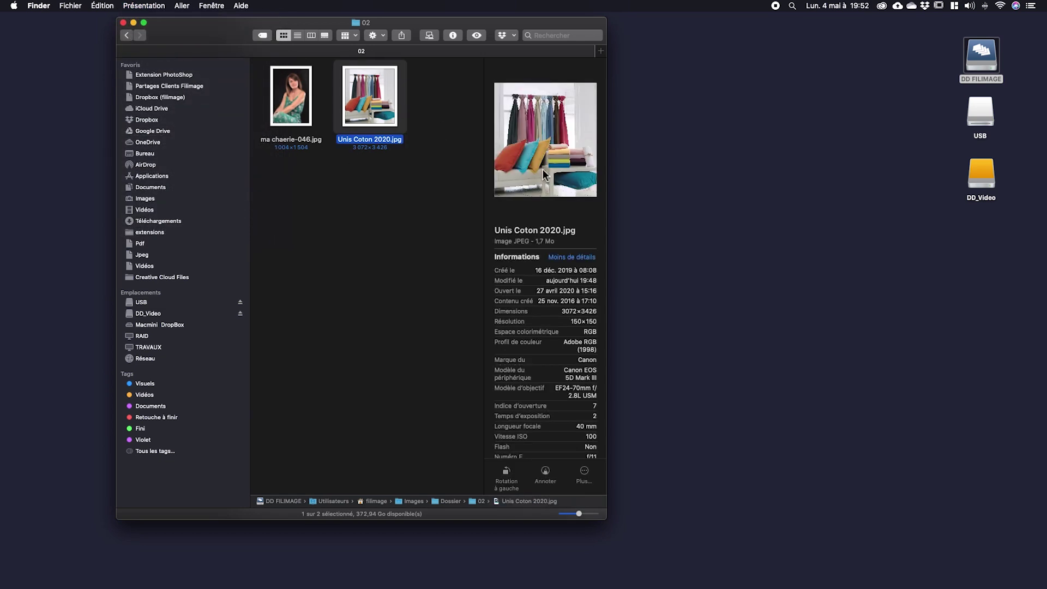
click(311, 35)
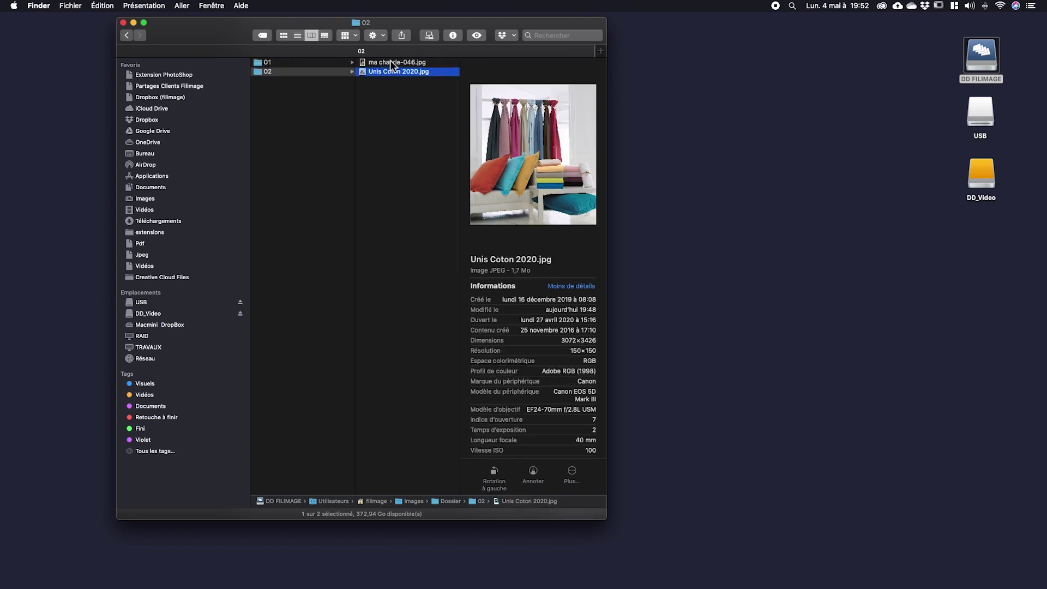
drag(609, 520, 869, 513)
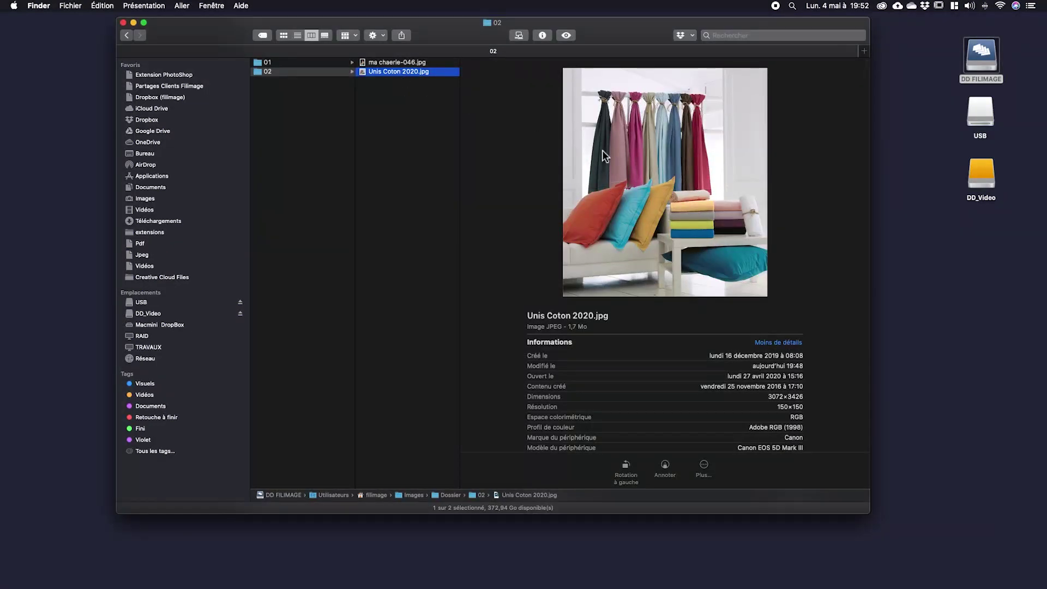
Move Unis Coton 2020.jpg from folder 02 to folder 01, and move it back to folder 02
drag(623, 163, 267, 66)
click(271, 71)
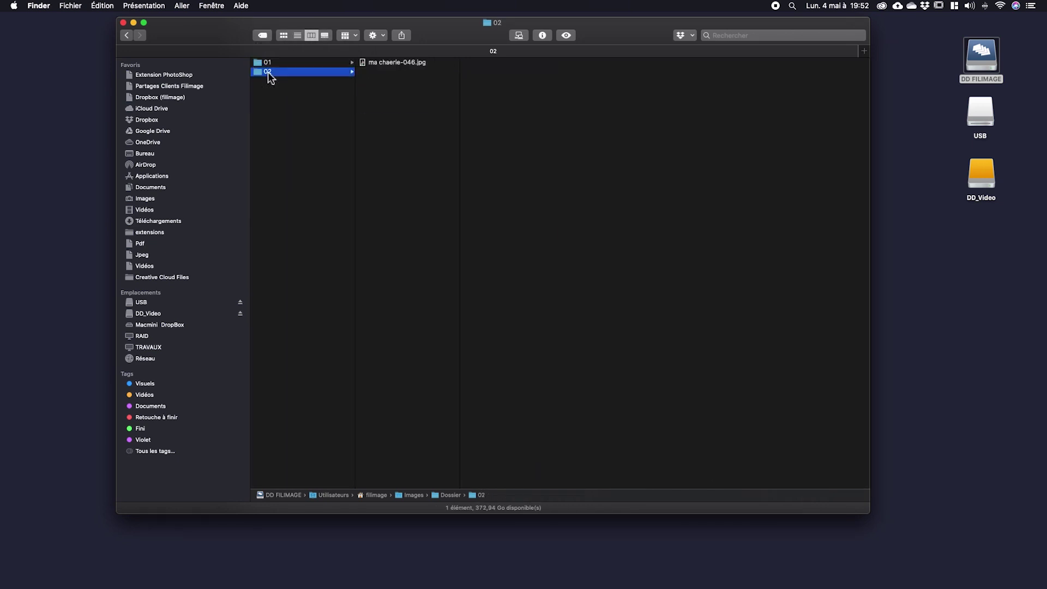
click(268, 62)
drag(402, 124, 270, 71)
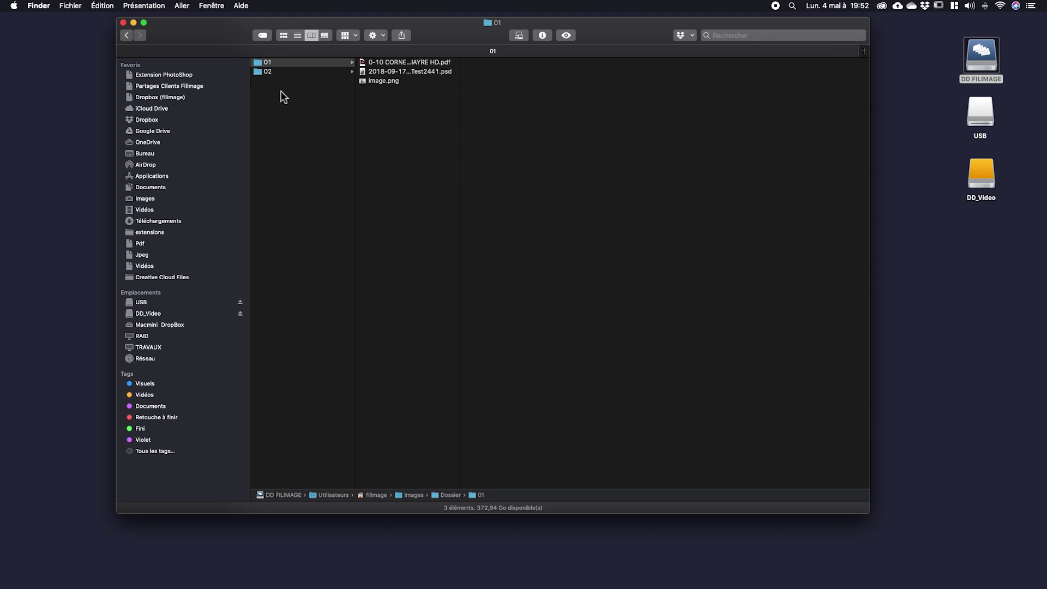
Assign the Retouche à finir tag to image.png in folder 01
click(408, 72)
click(390, 81)
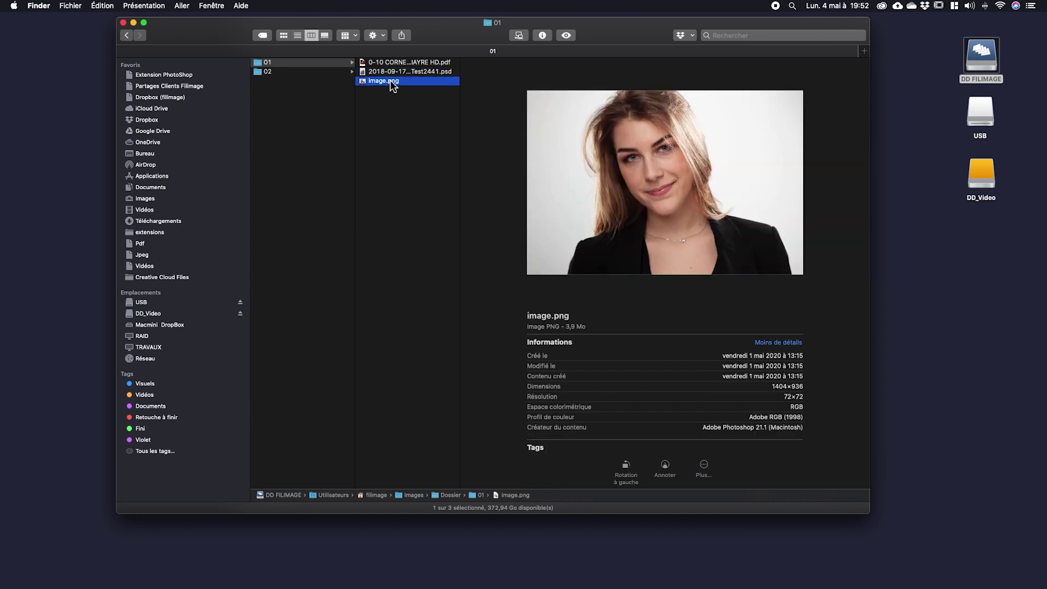
drag(239, 37, 223, 37)
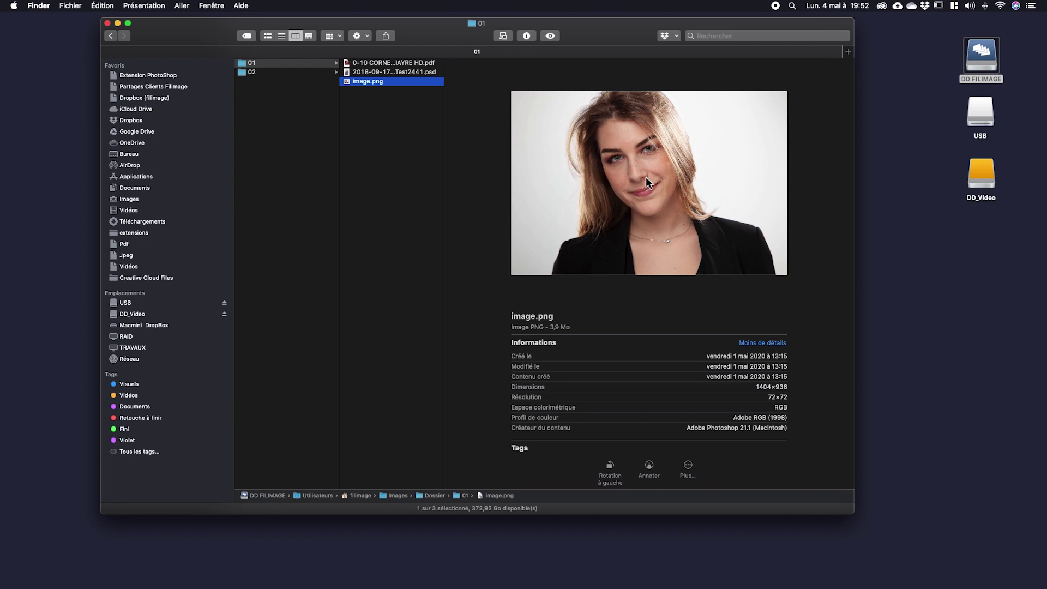
click(243, 39)
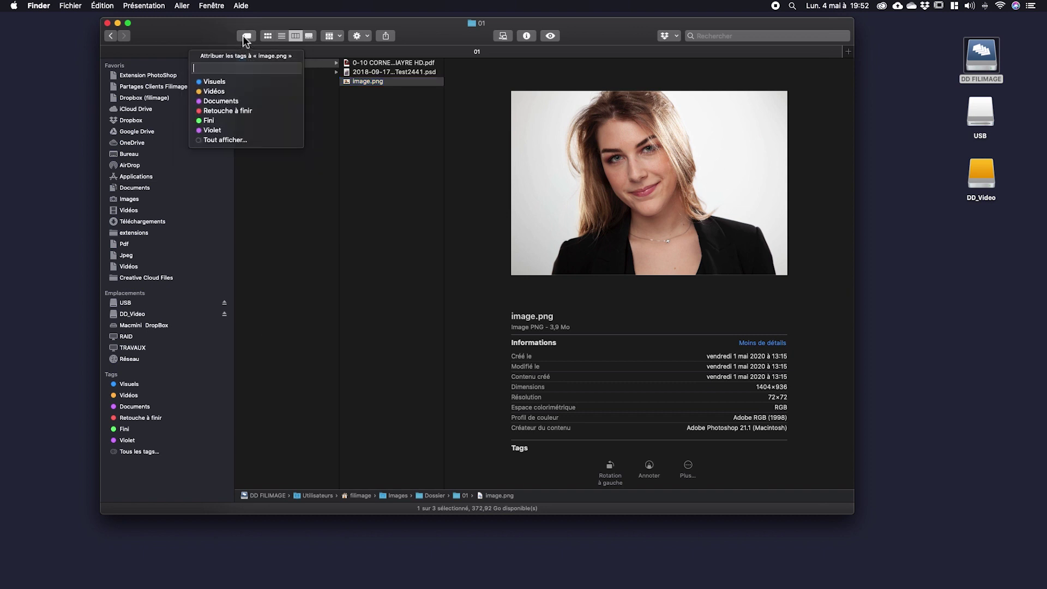
click(228, 111)
click(325, 178)
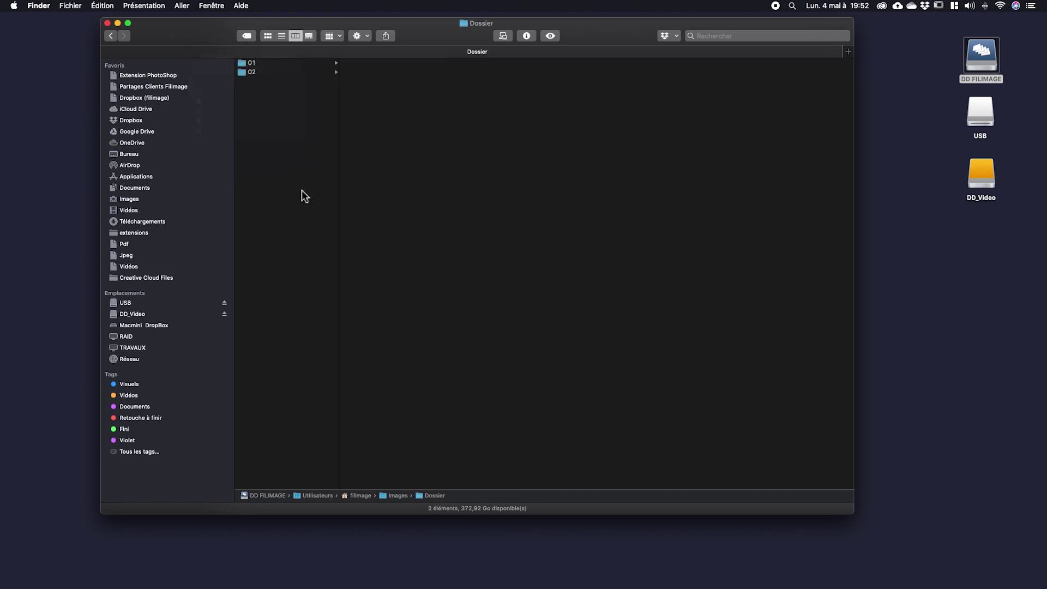
Open the DD FILIMAGE disk, and close both the Dossier window and the disk's window
double_click(981, 60)
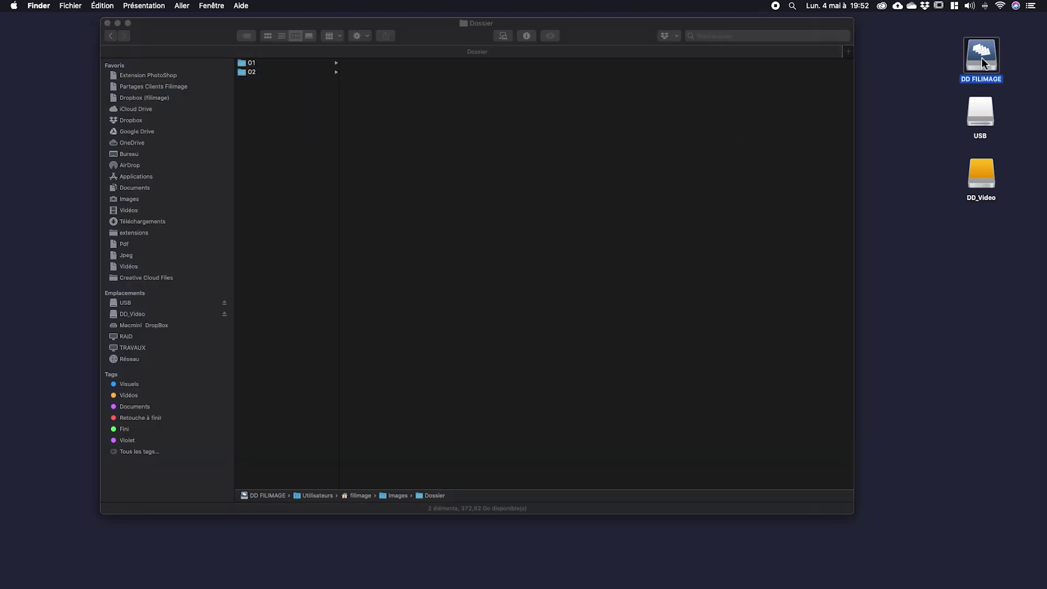
click(734, 100)
key(super+w)
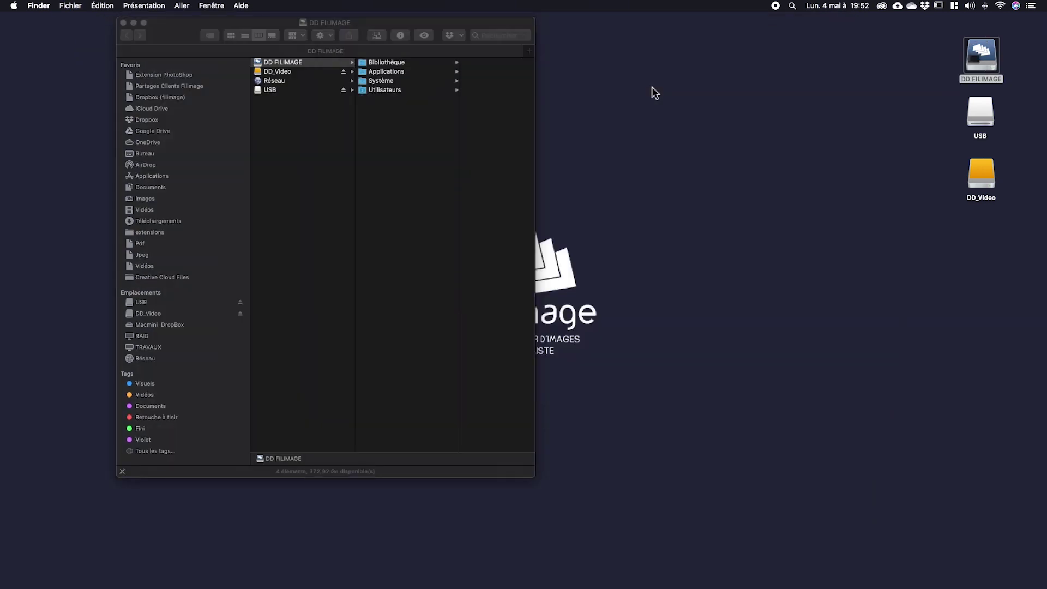
drag(195, 24, 309, 17)
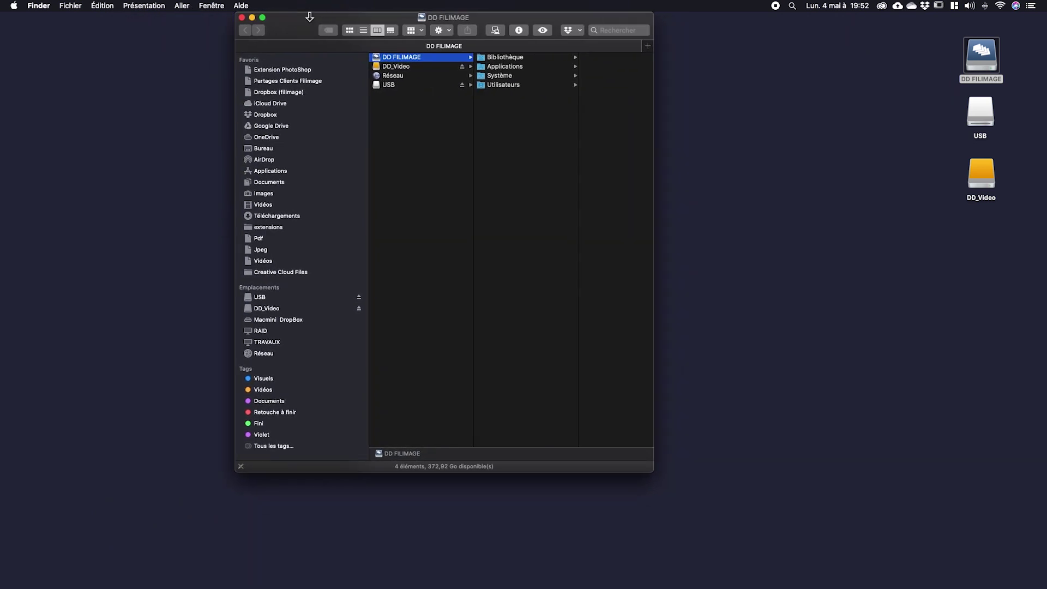
click(243, 18)
Reopen the DD FILIMAGE disk, list the files tagged Retouche à finir, and check the tag choices for image.png
click(980, 61)
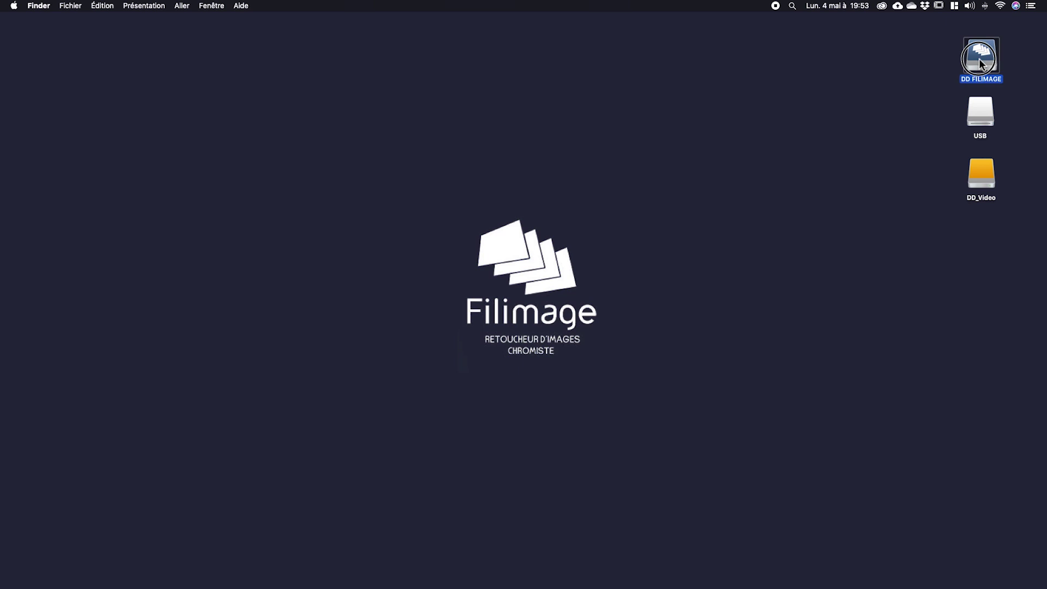
double_click(980, 61)
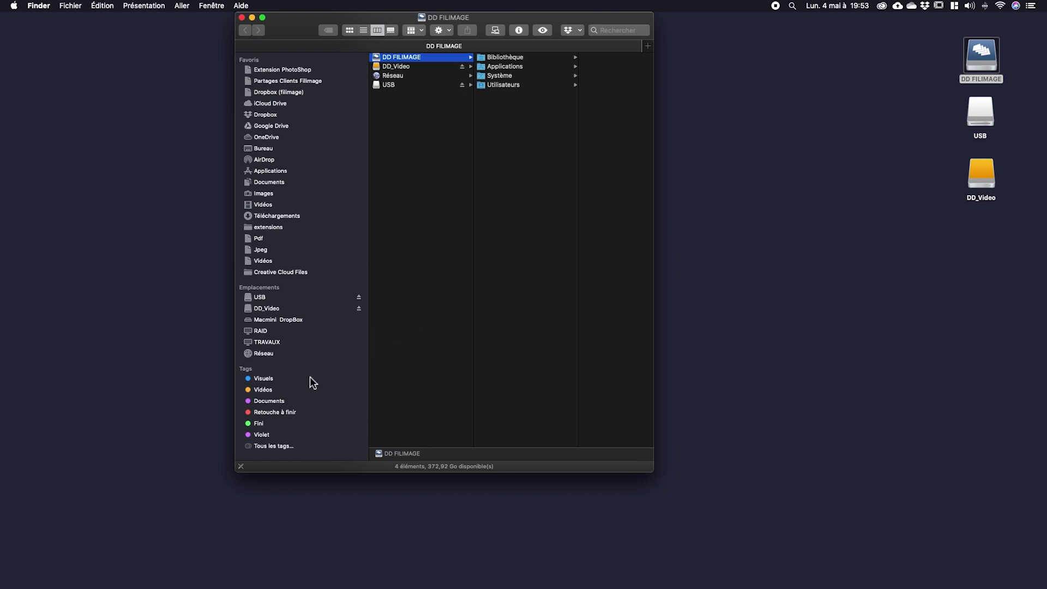
click(277, 412)
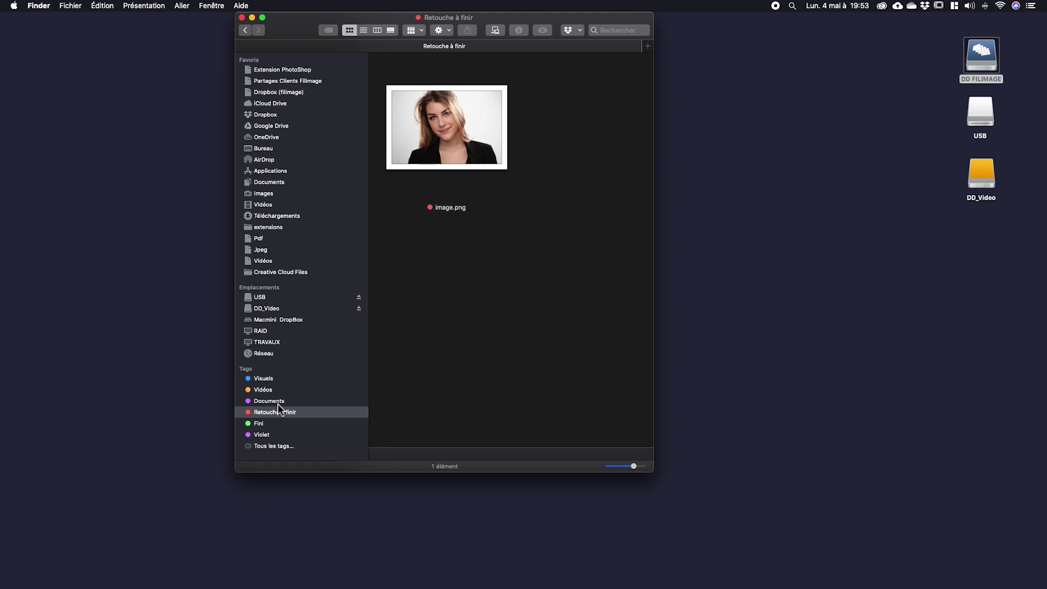
click(432, 150)
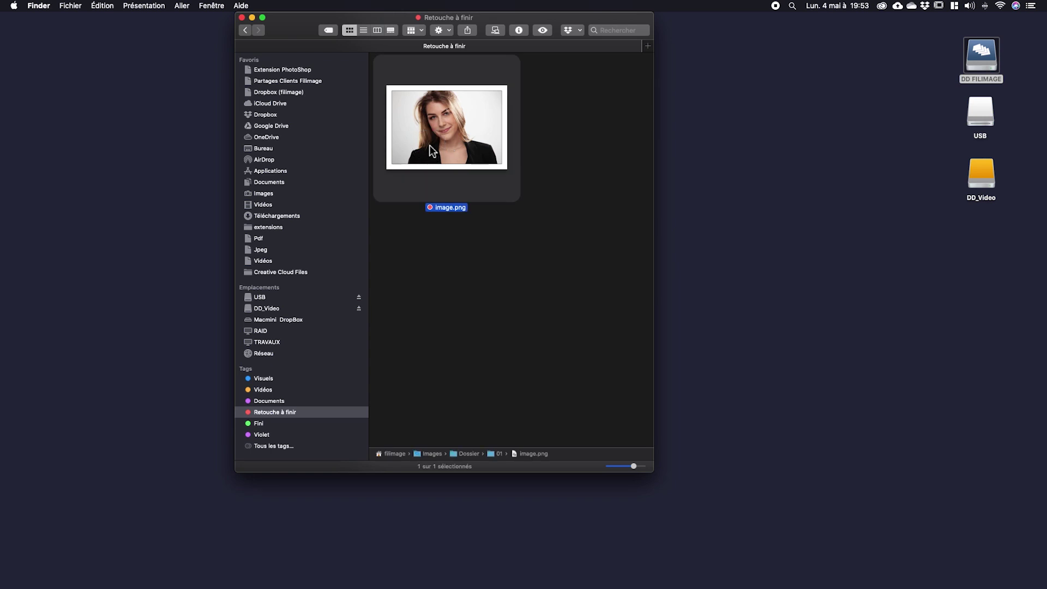
right_click(431, 150)
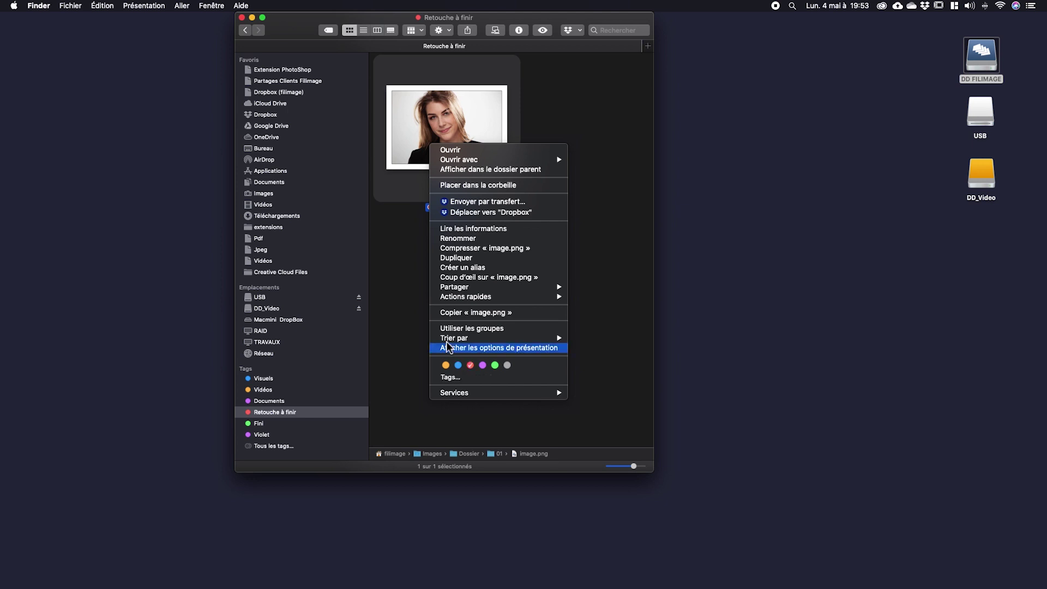
click(387, 288)
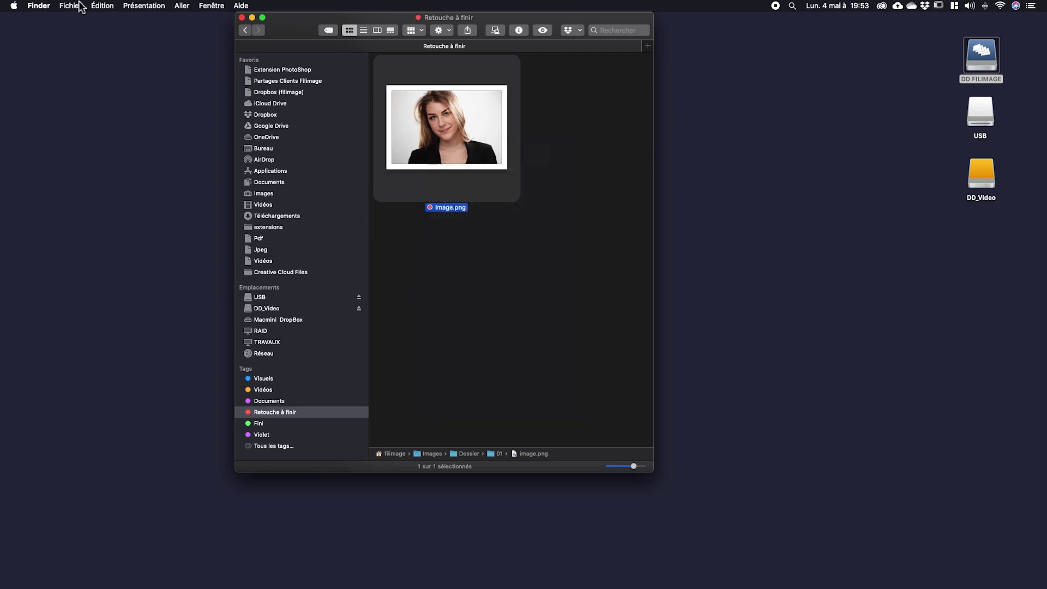
Open the tag settings in the Finder preferences and look through the list of tags
click(39, 6)
click(49, 34)
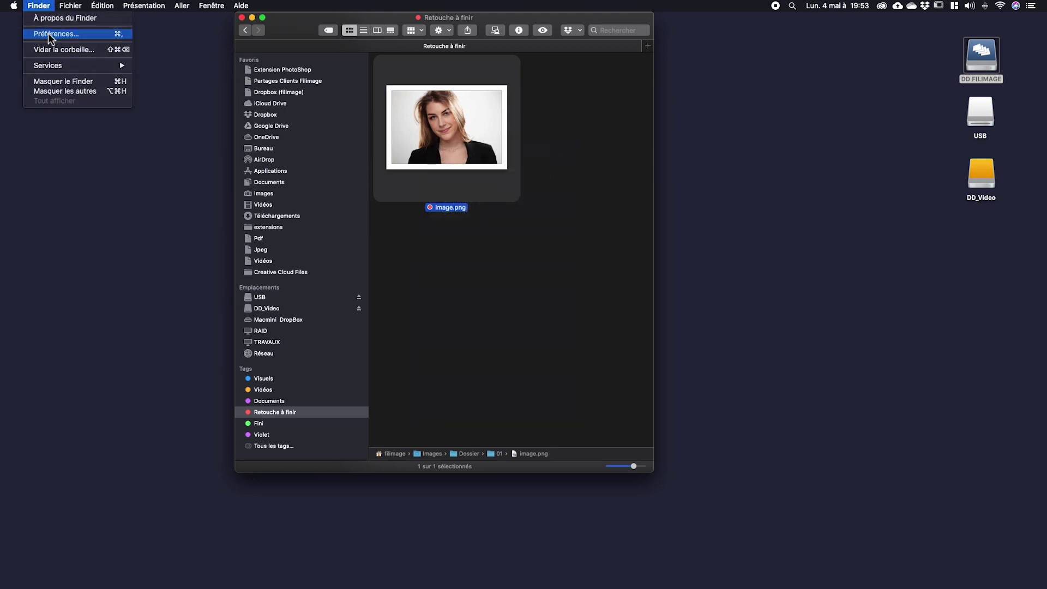
click(441, 235)
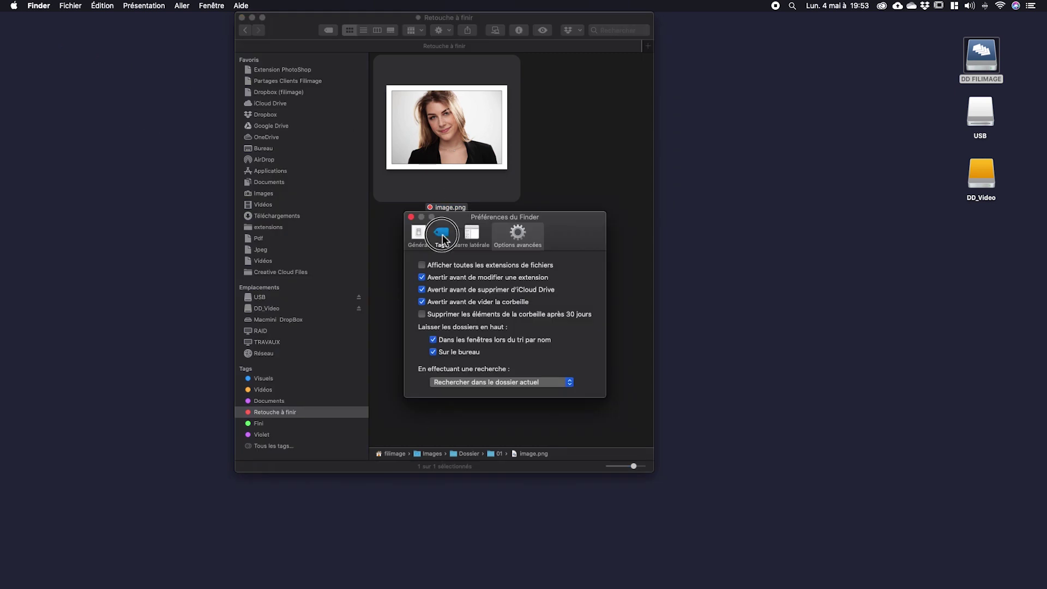
click(436, 339)
drag(437, 341, 436, 276)
click(461, 344)
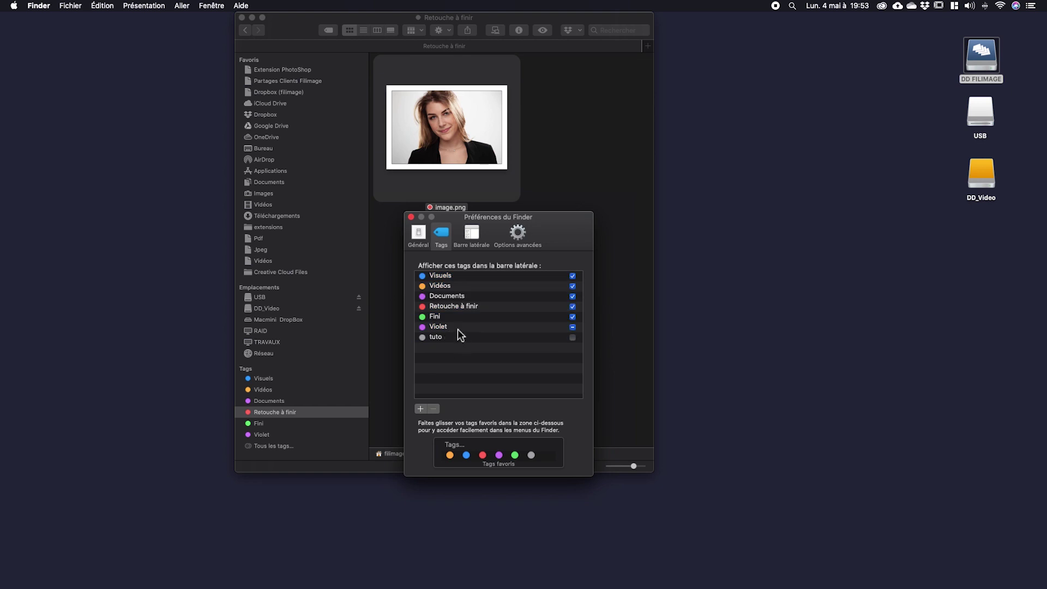
click(444, 306)
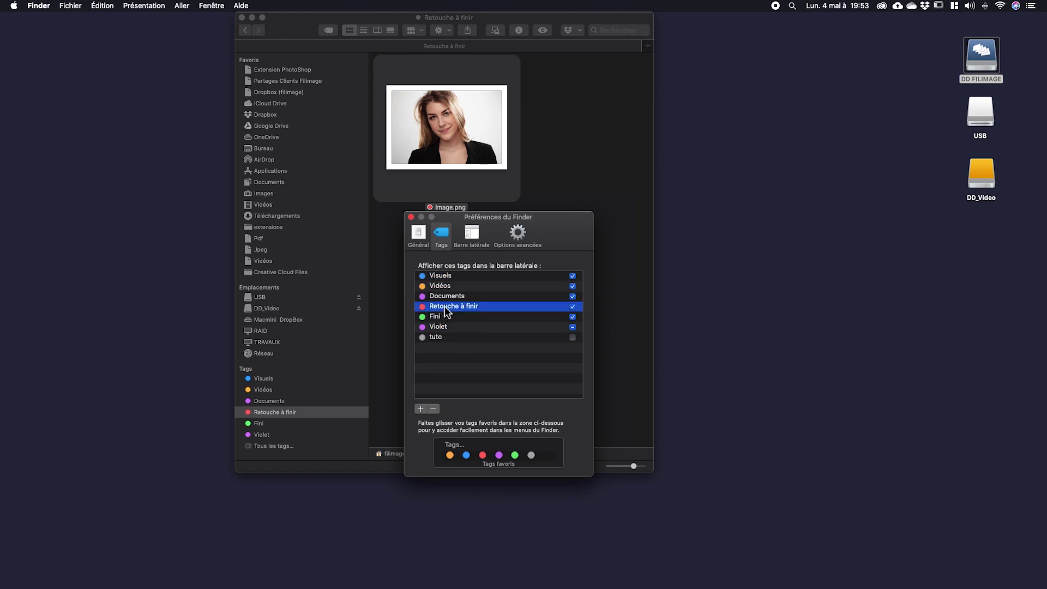
click(446, 277)
click(463, 285)
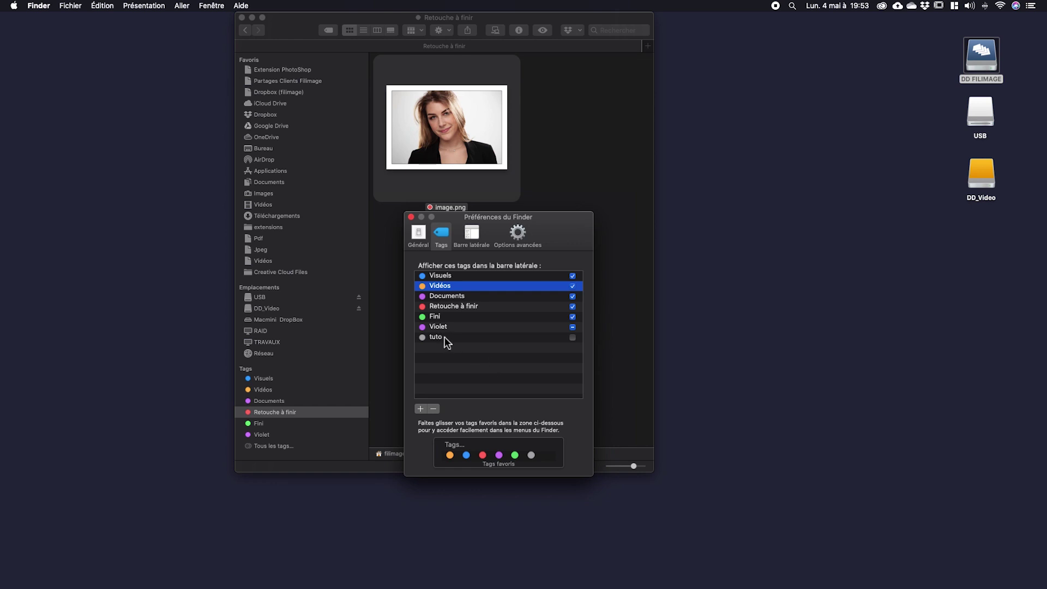
Create a new tag named 01 and give it the blue colour (Bleu)
click(421, 409)
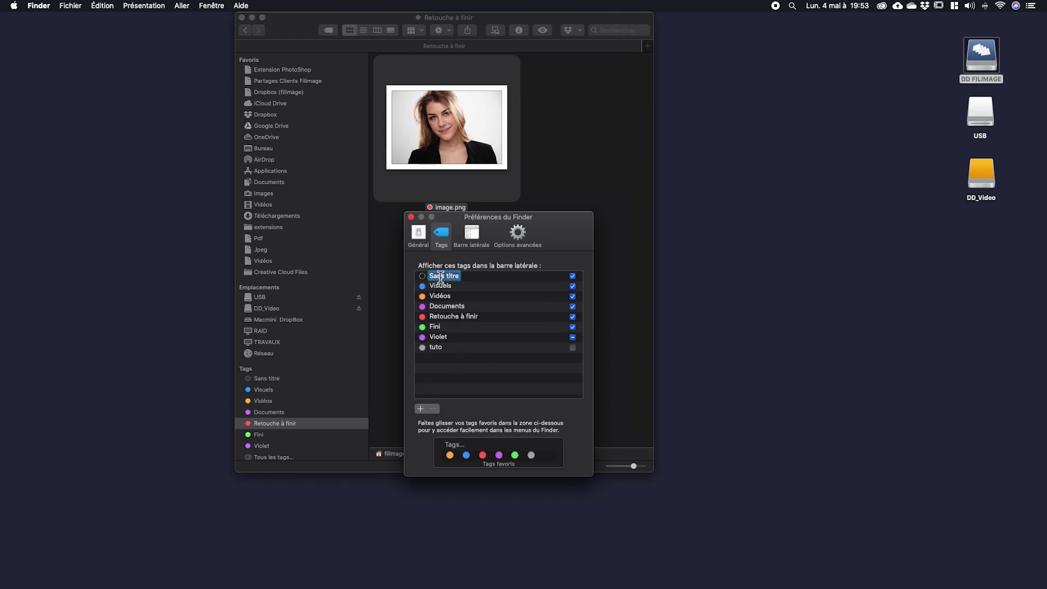
text(01)
key(Return)
click(425, 277)
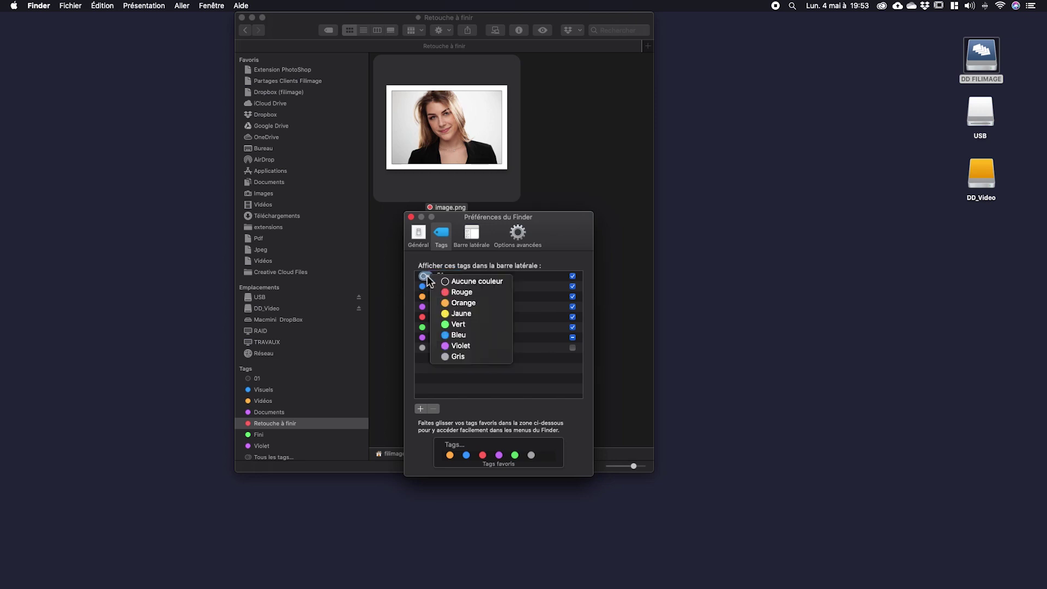
click(464, 338)
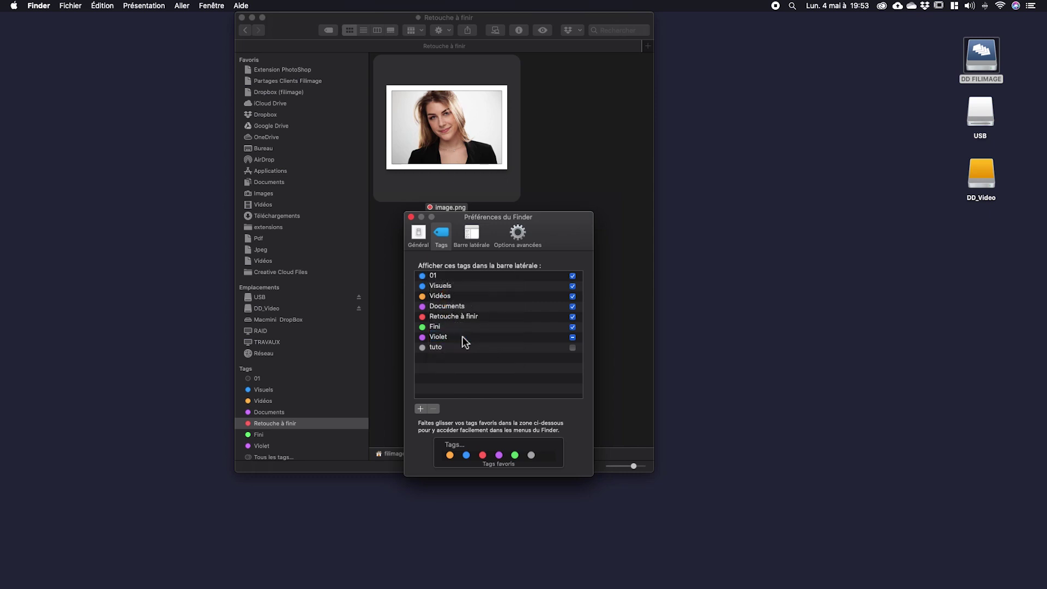
Add the 01 tag to the favourite tags, close the preferences, and check the tag choices for image.png
drag(423, 280, 549, 457)
click(412, 217)
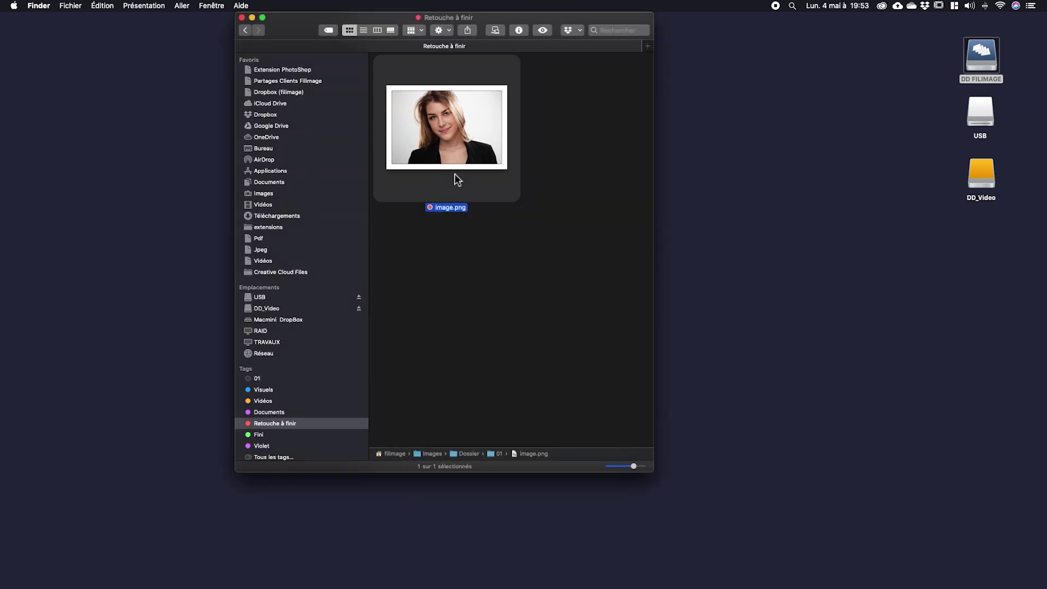
right_click(442, 135)
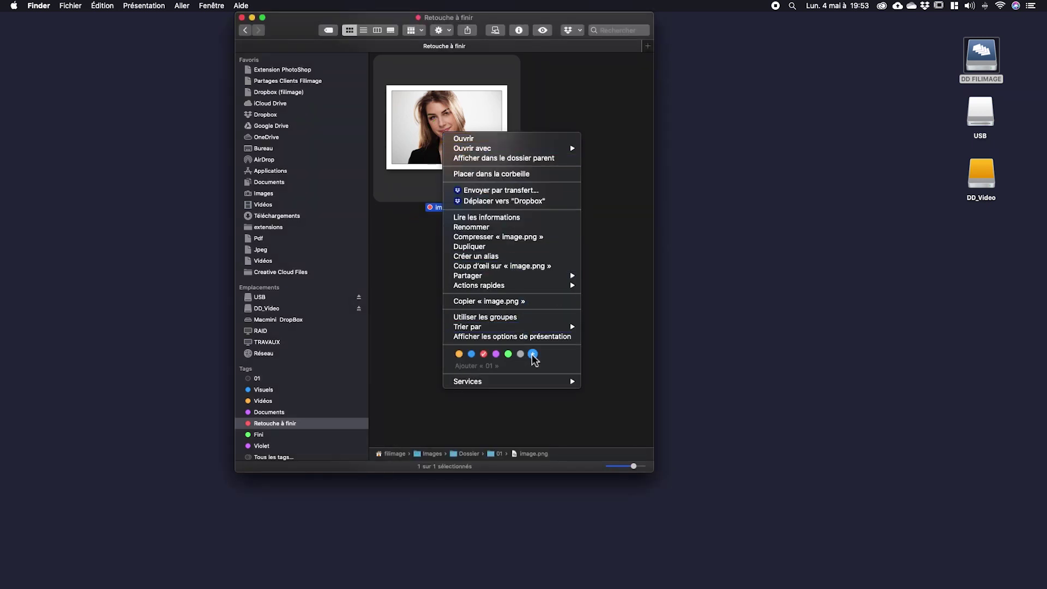
key(alt)
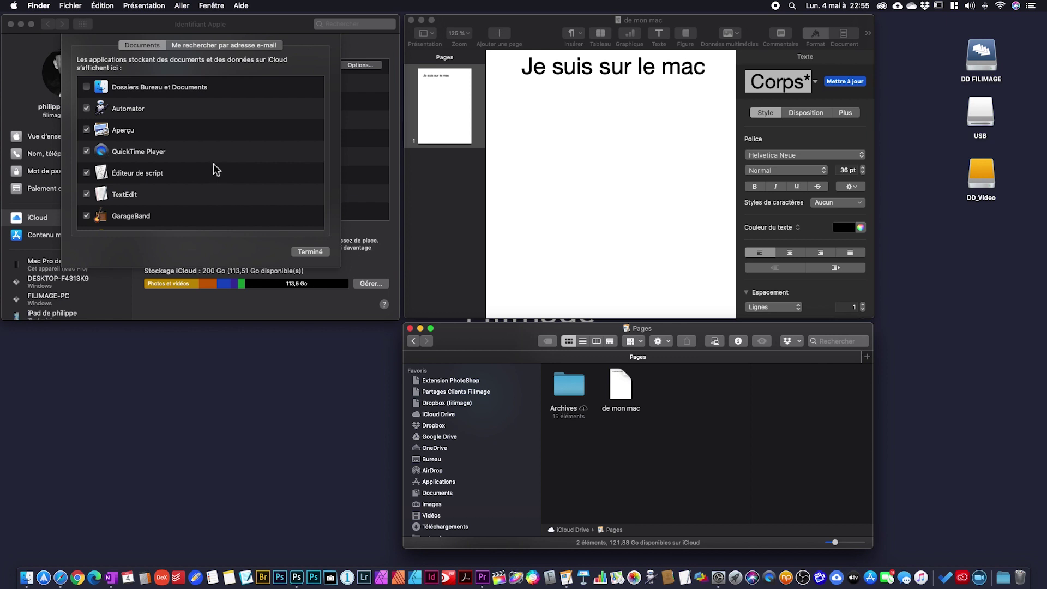
Switch to System Preferences, close the iCloud Drive options, return to the overview, and open the Apple ID settings
click(310, 252)
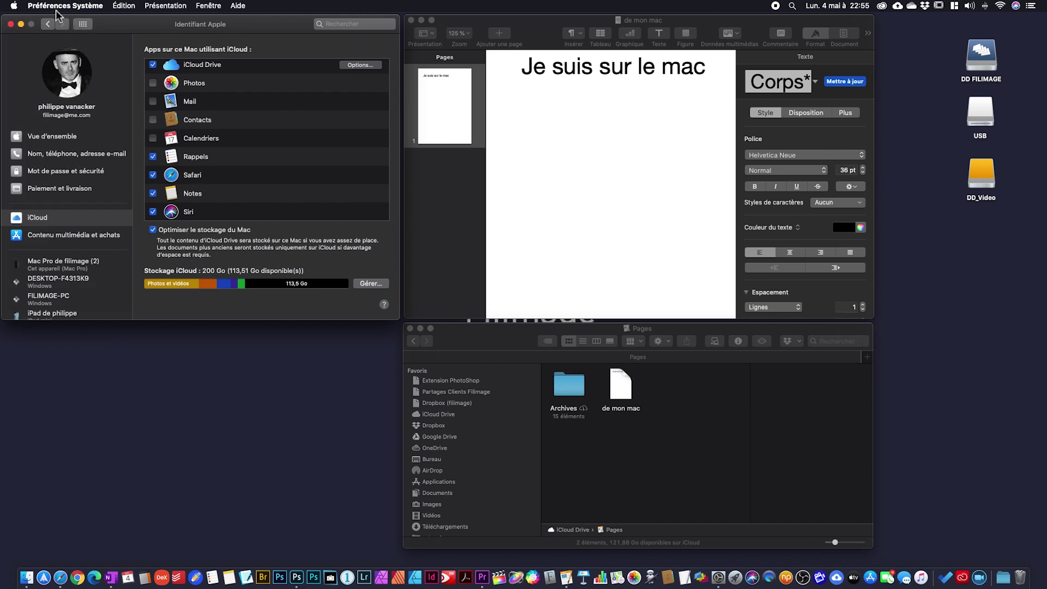
click(82, 24)
click(35, 6)
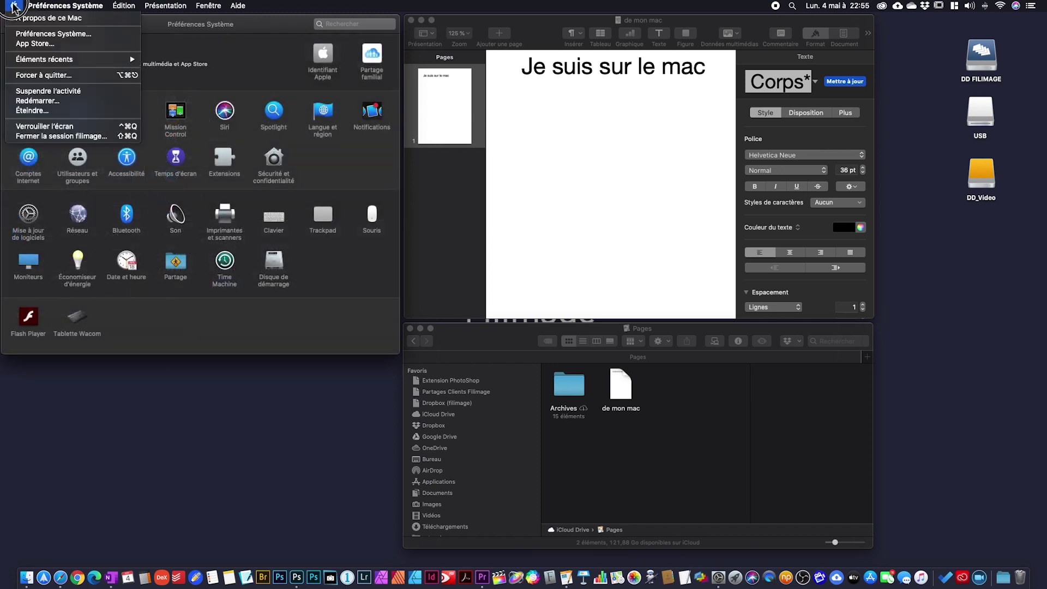
key(Escape)
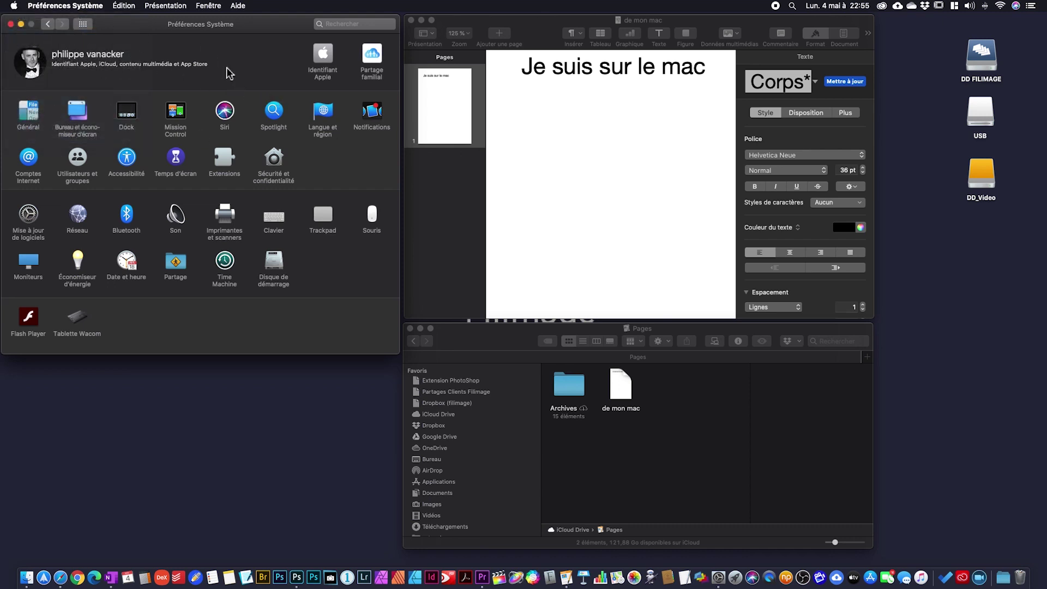
click(325, 59)
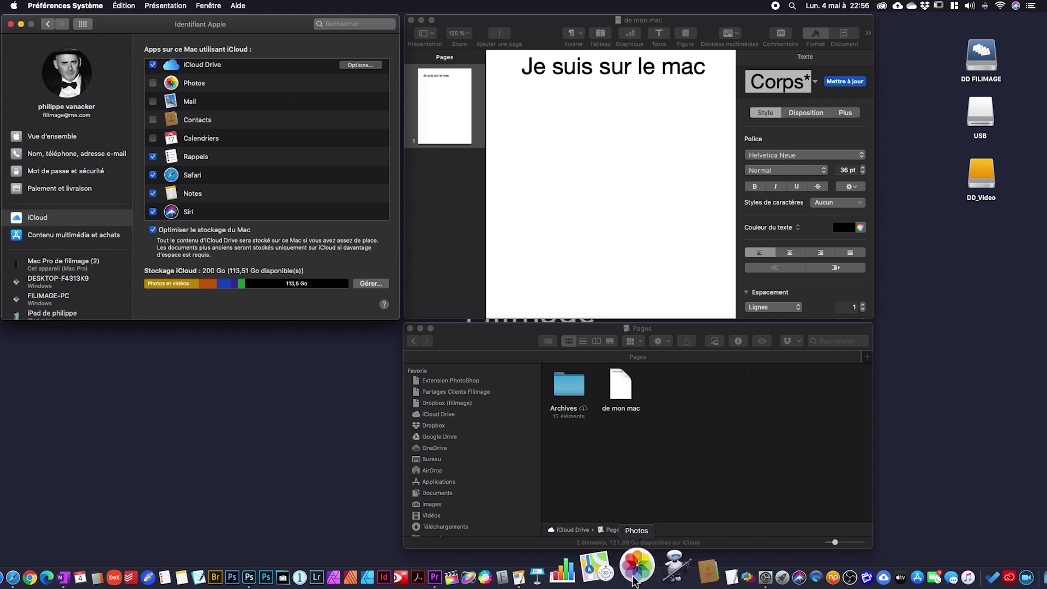
Open the iCloud Drive options, then create a new folder on the desktop and place it below the settings window
click(359, 65)
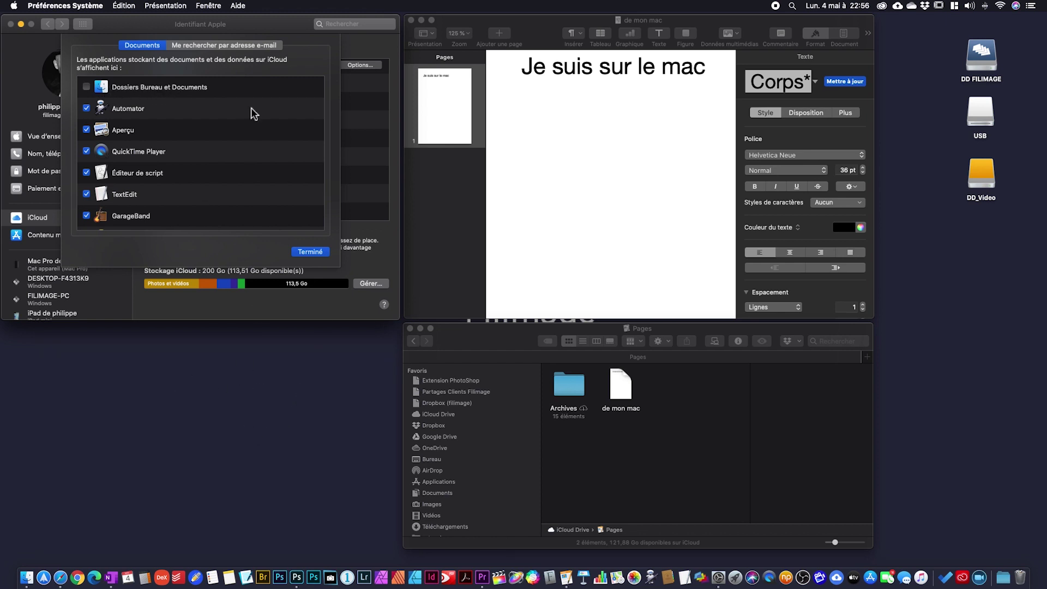
click(217, 355)
click(69, 6)
click(83, 27)
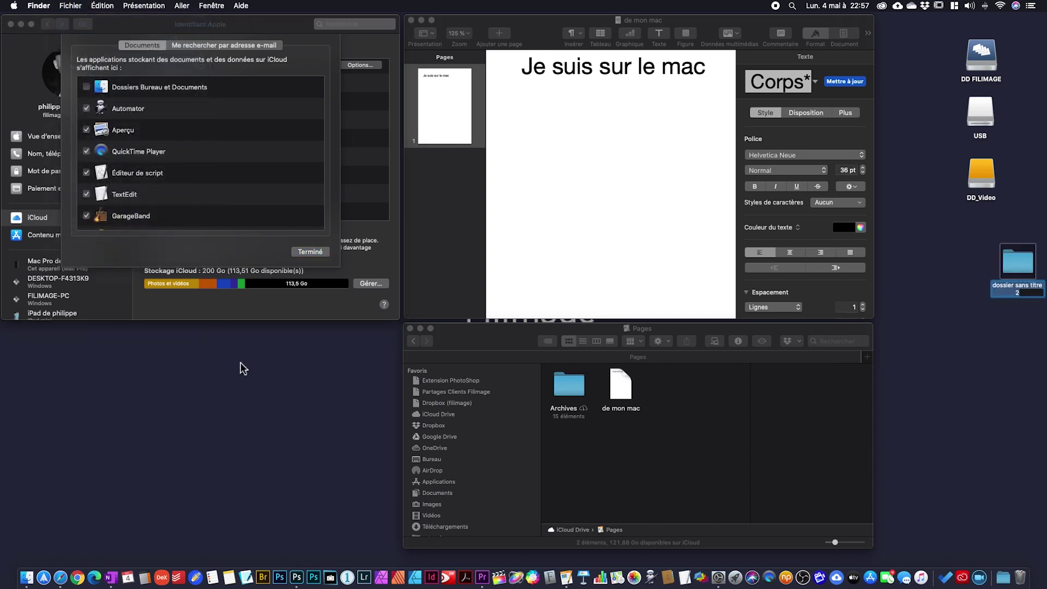
drag(1021, 250, 242, 394)
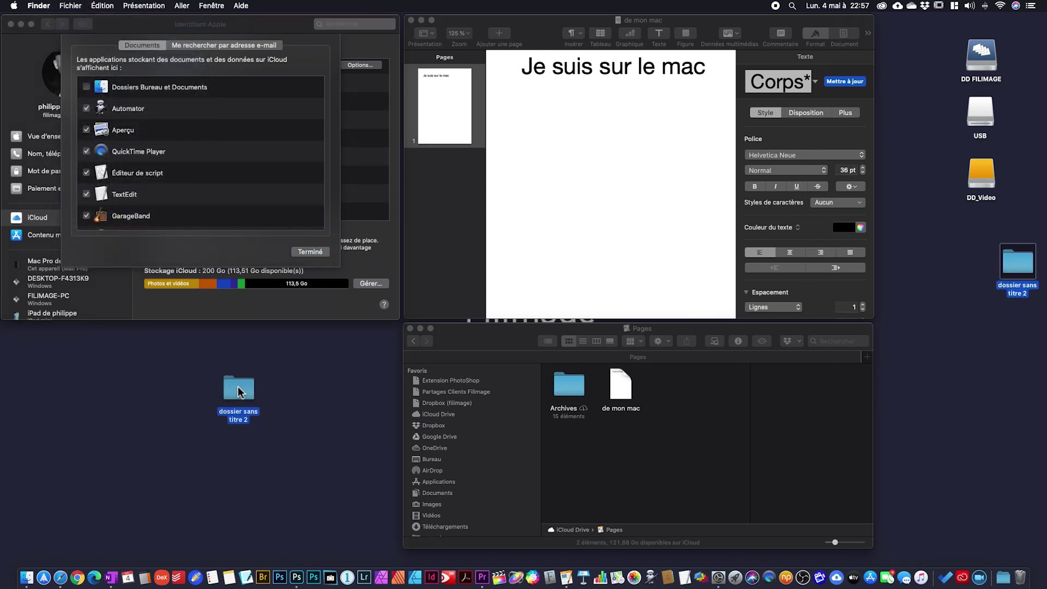
Rename the new desktop folder as "mon mac" and select it
key(Return)
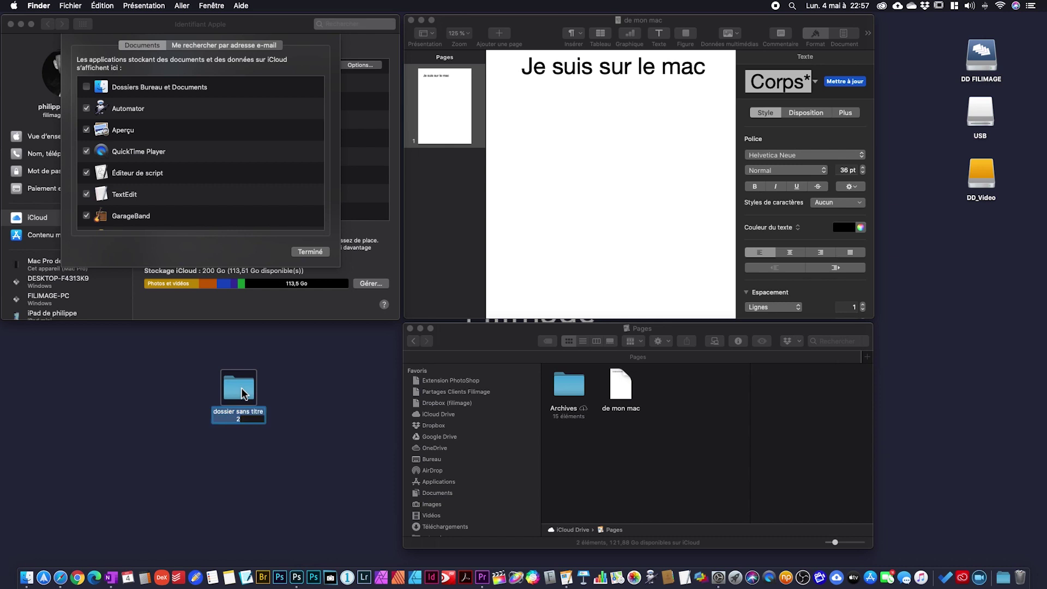
text(mon mac)
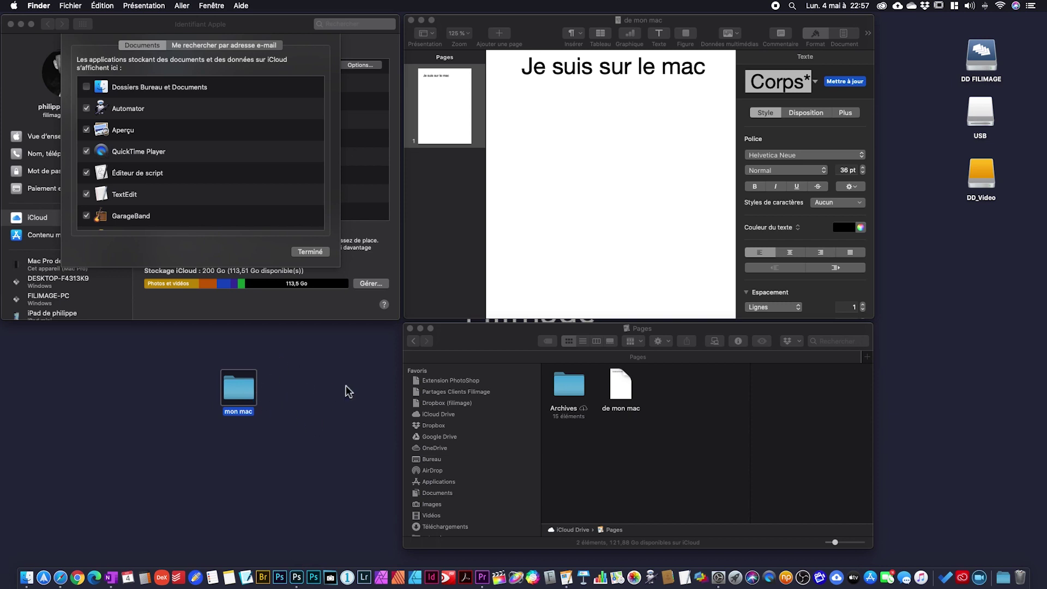
click(329, 406)
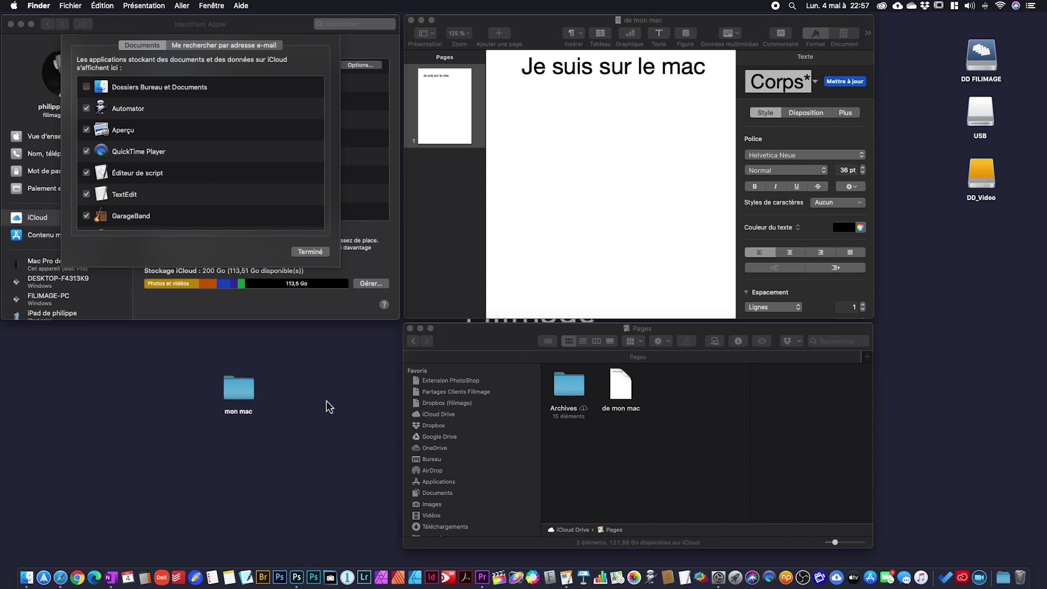
drag(307, 364, 223, 419)
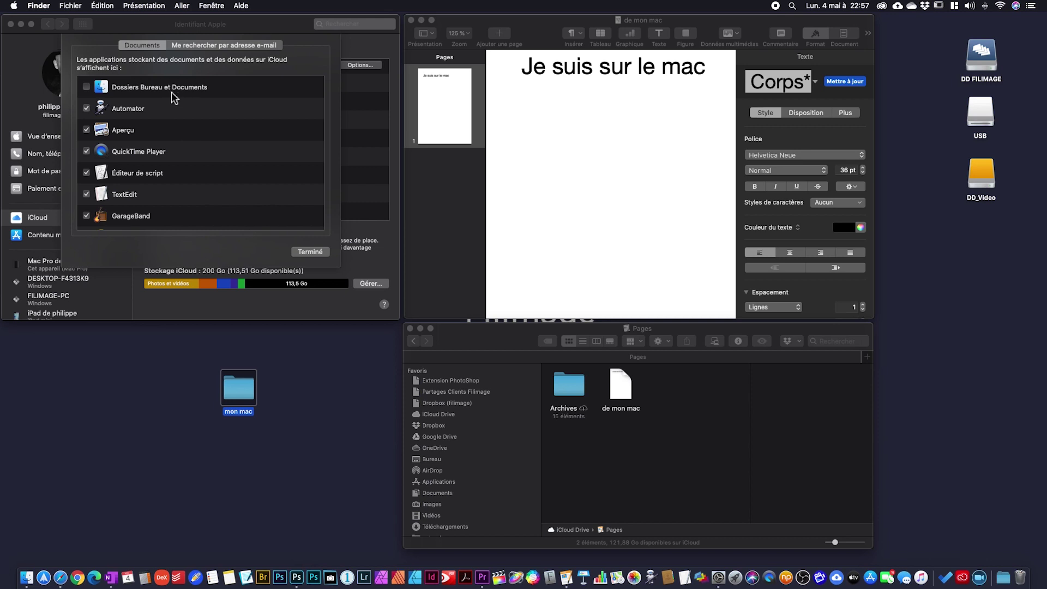
Look through the apps storing documents in iCloud, down to Pages, and switch to the open Pages document
scroll(217, 179, down, 3)
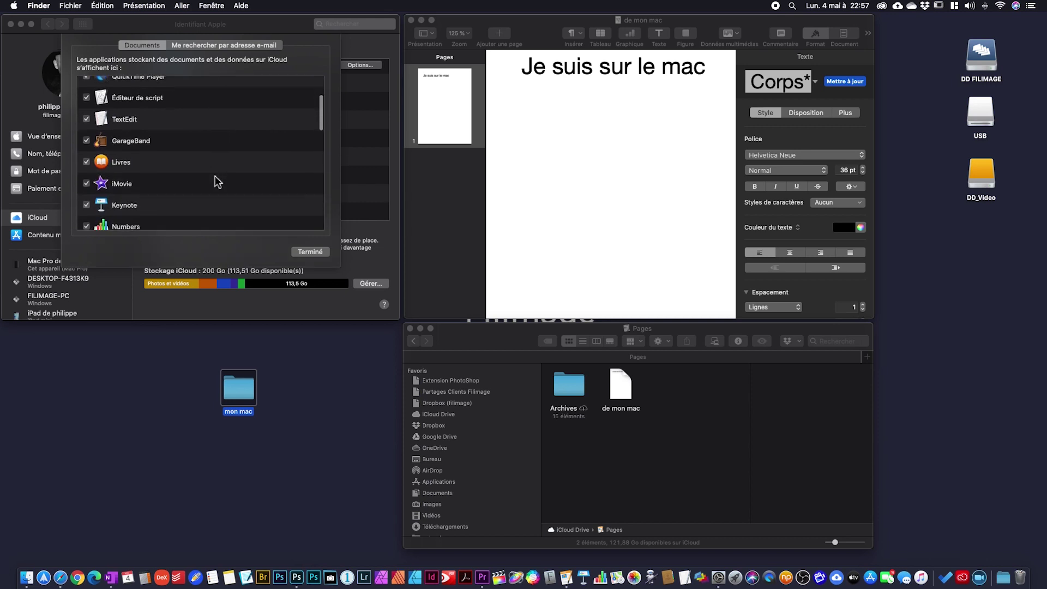
scroll(217, 181, down, 4)
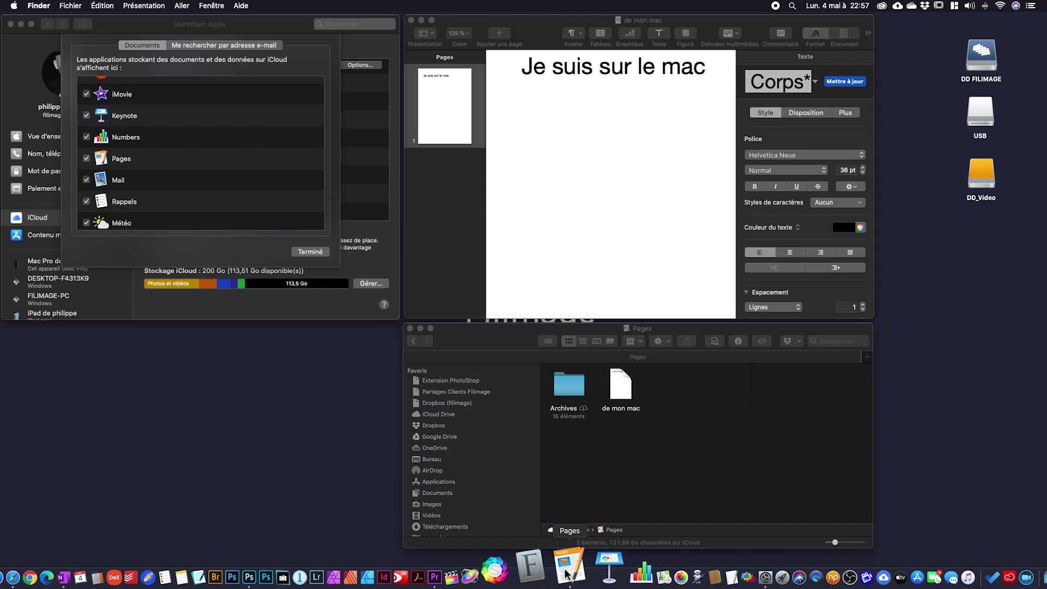
click(661, 125)
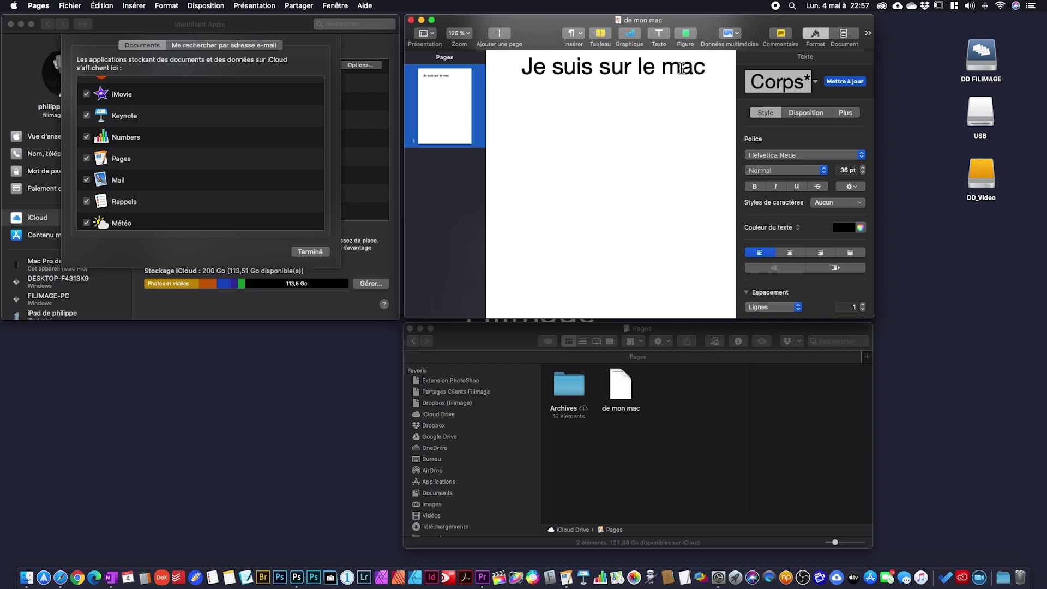
Switch to the Finder window and open the Pages folder in iCloud Drive
click(732, 418)
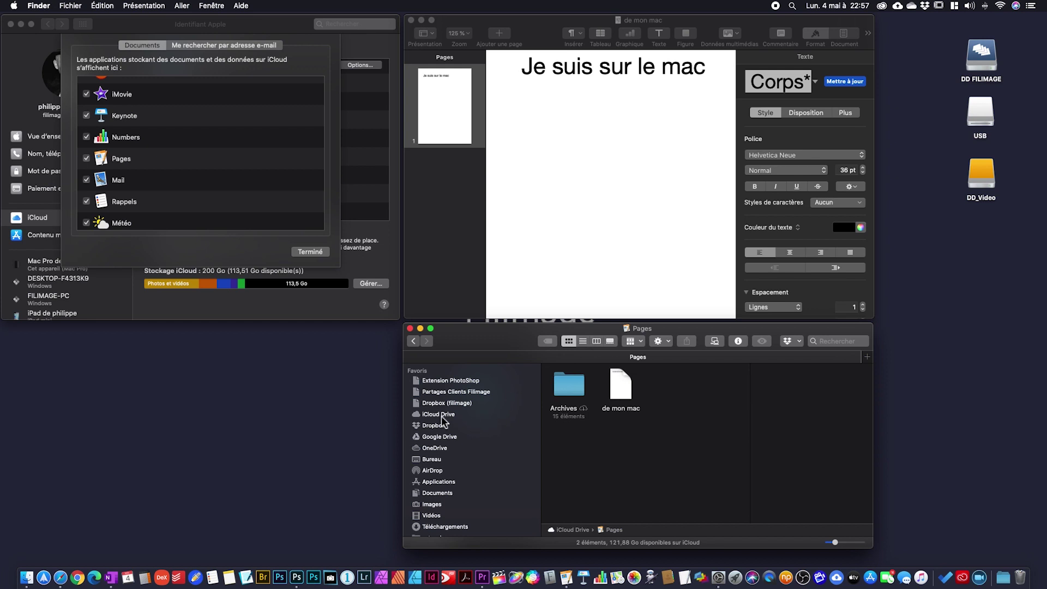
click(441, 416)
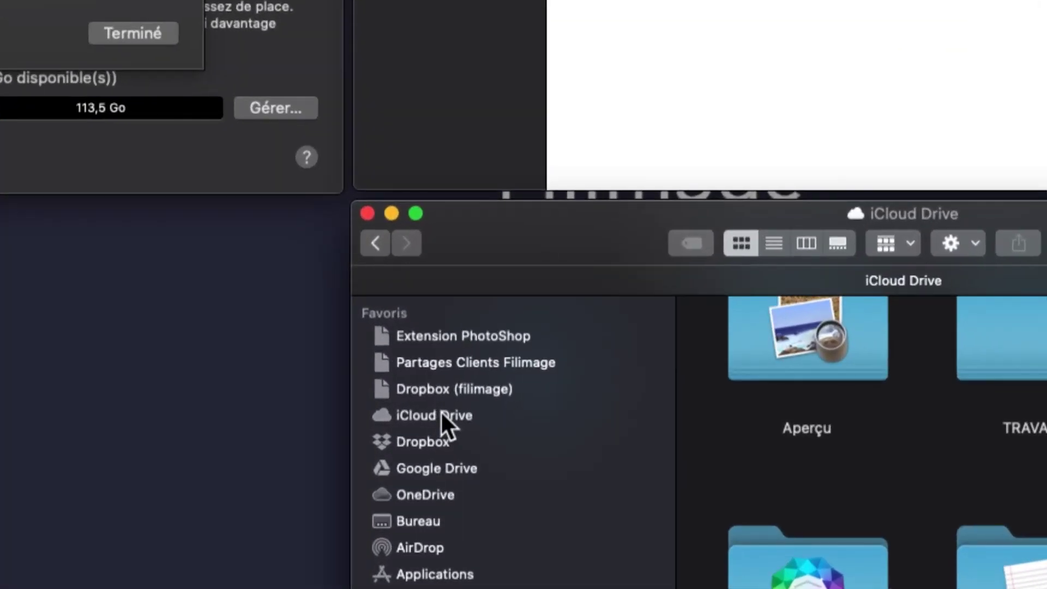
click(438, 414)
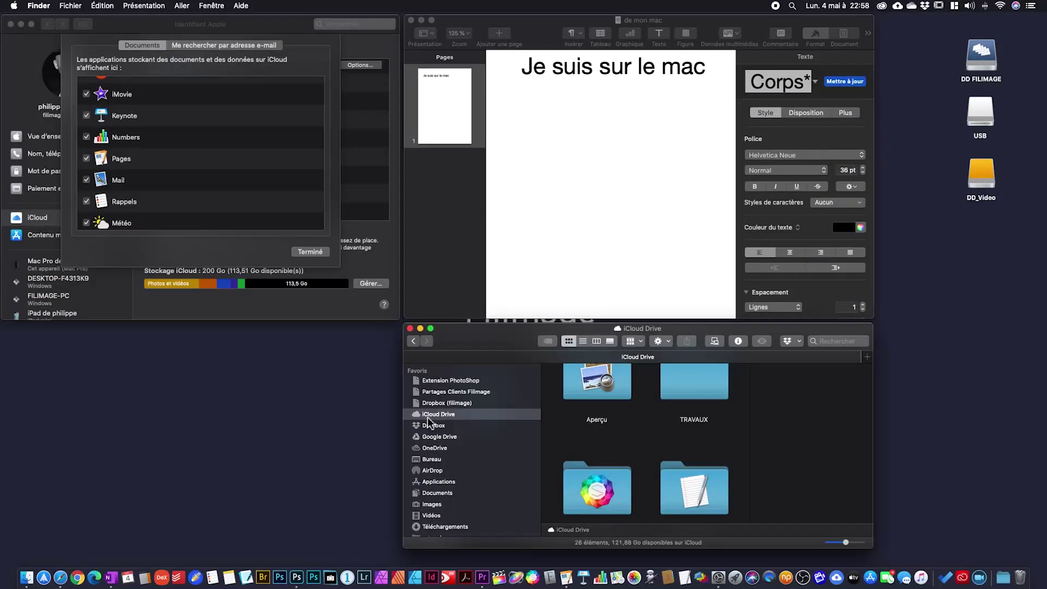
scroll(636, 441, up, 4)
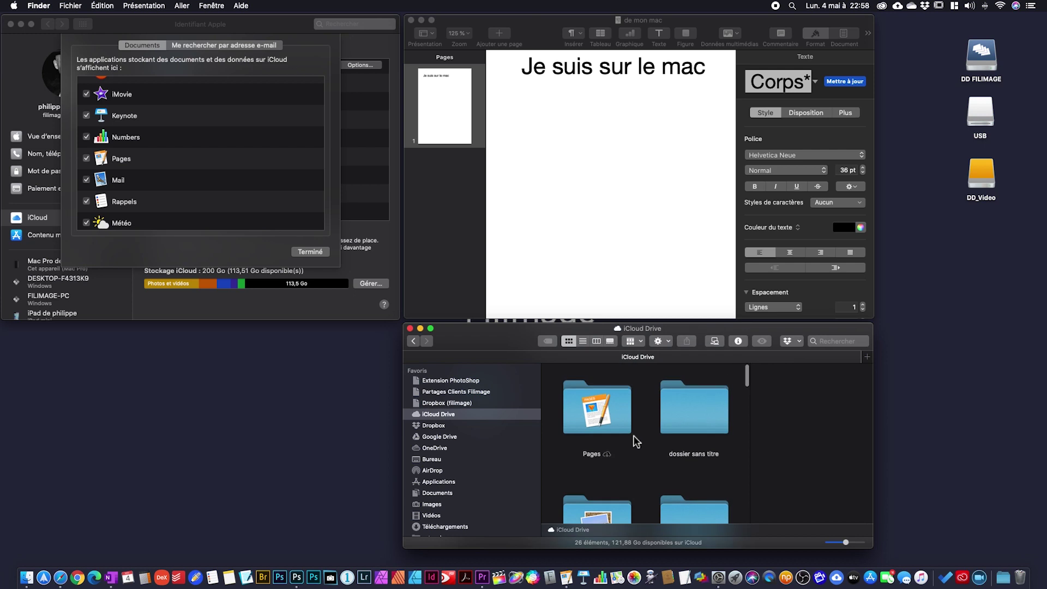
click(590, 414)
double_click(591, 413)
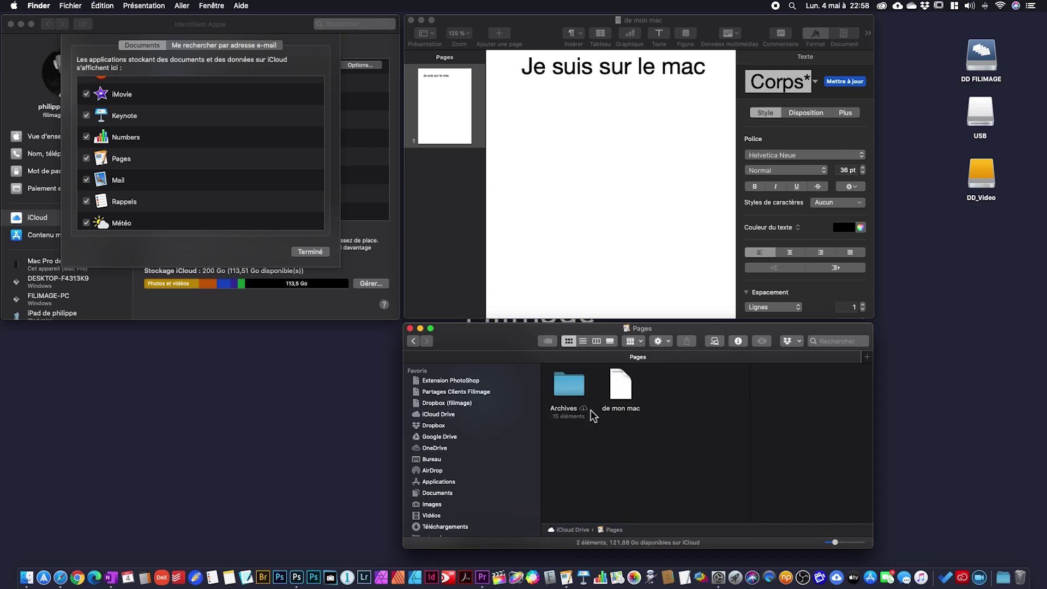
Preview the "de mon mac" document with Quick Look and move the preview aside
click(615, 395)
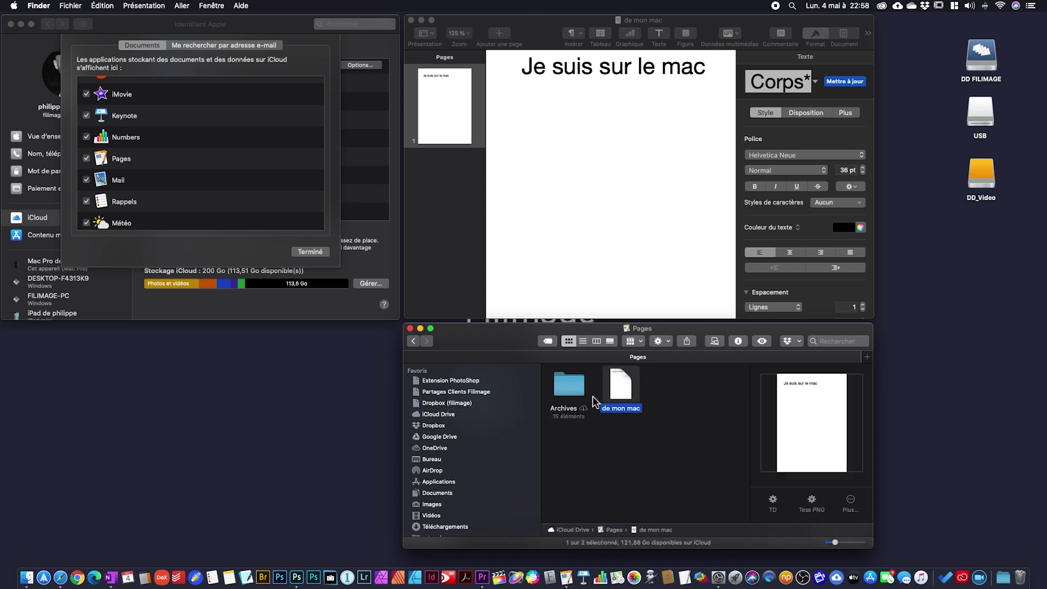
key(space)
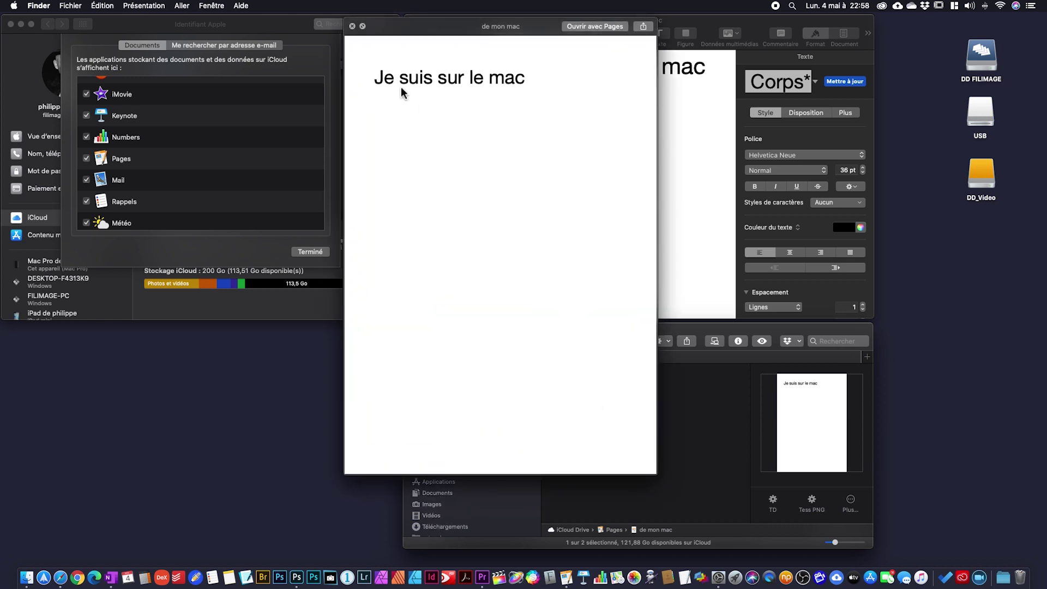
drag(471, 31, 262, 33)
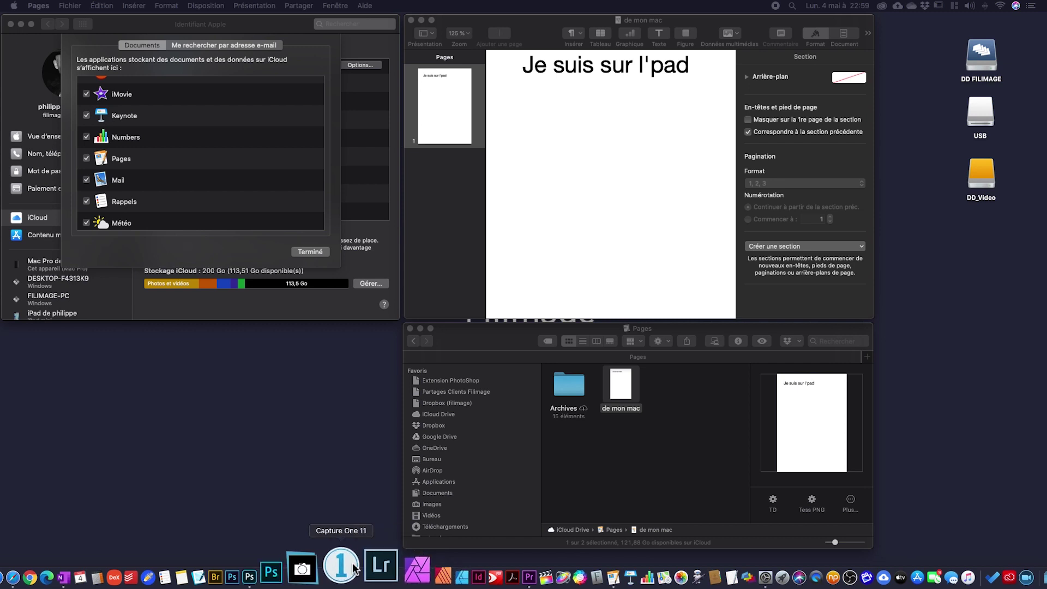
Close and reopen the iCloud Drive options in System Preferences, and review the list of apps storing documents in iCloud
click(310, 251)
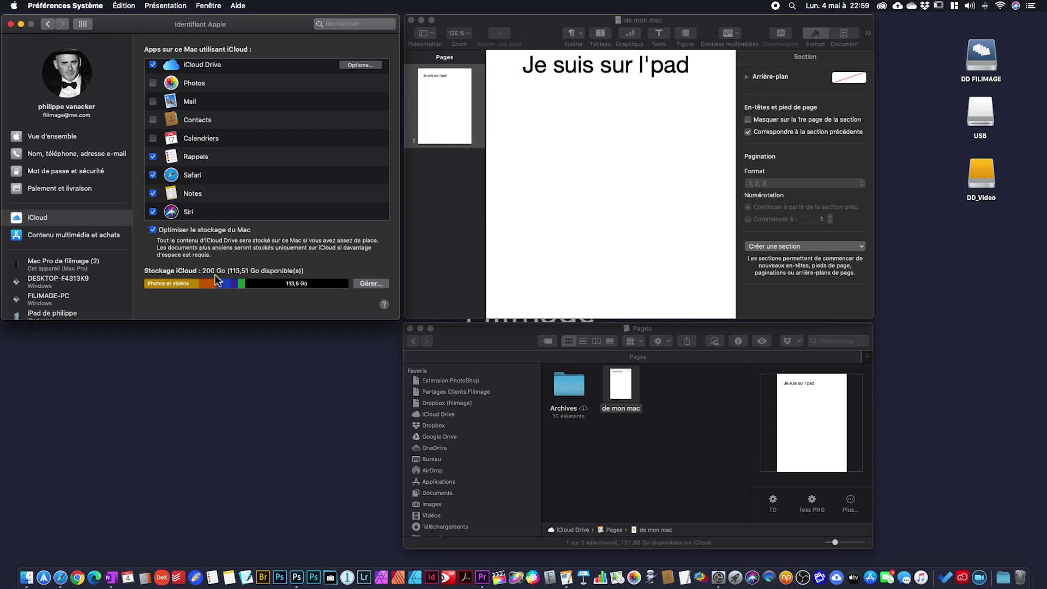
click(360, 65)
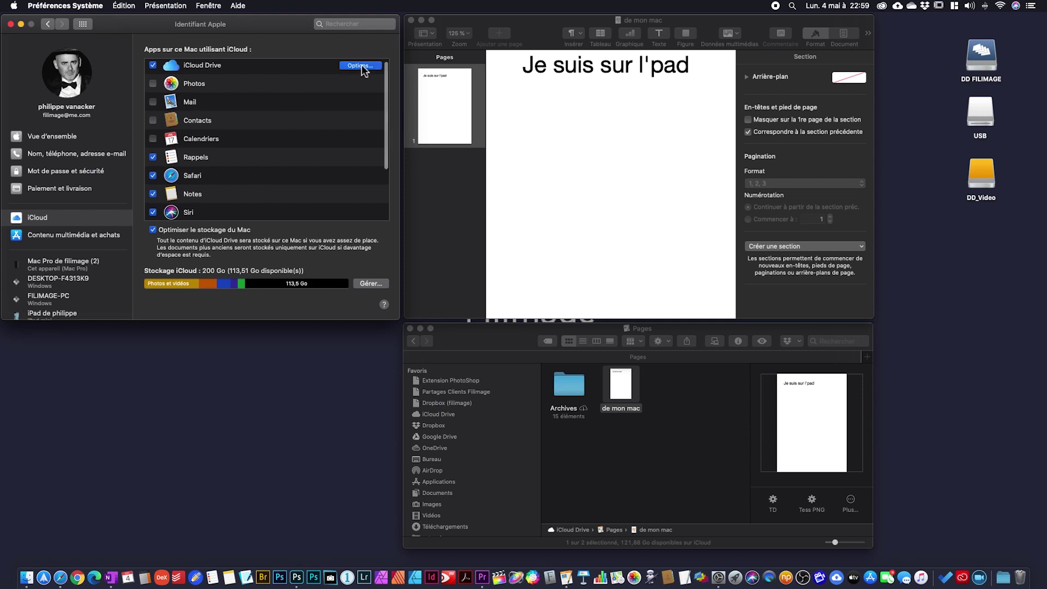
scroll(200, 124, up, 5)
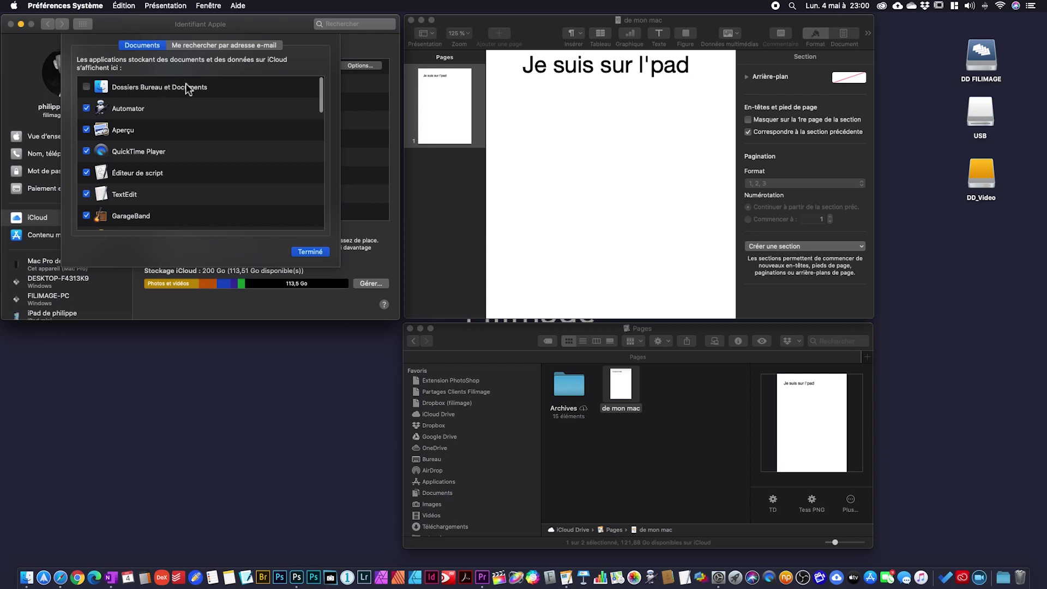
scroll(192, 116, down, 8)
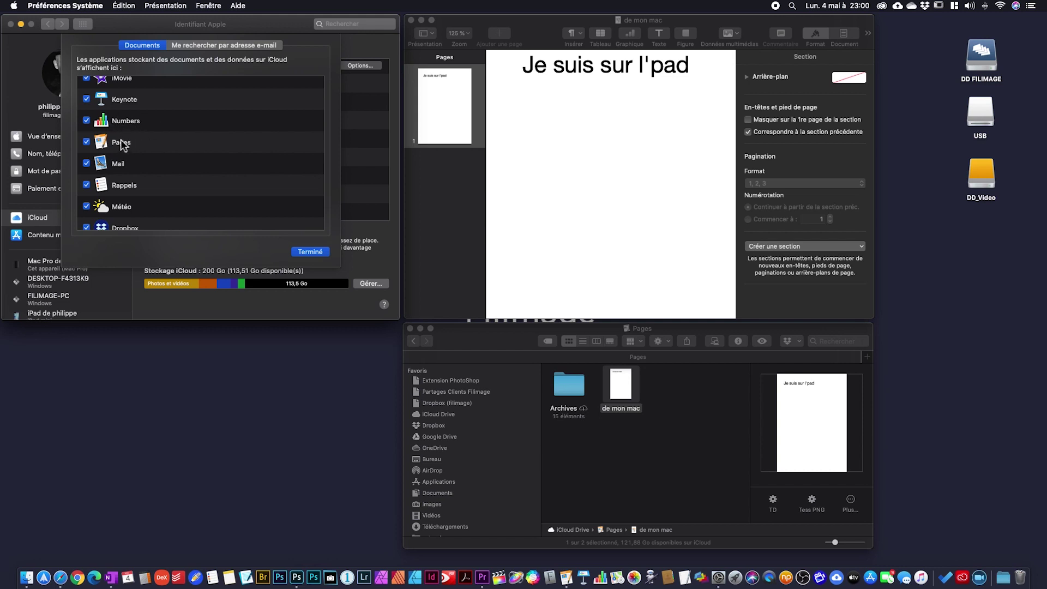
scroll(119, 123, up, 1)
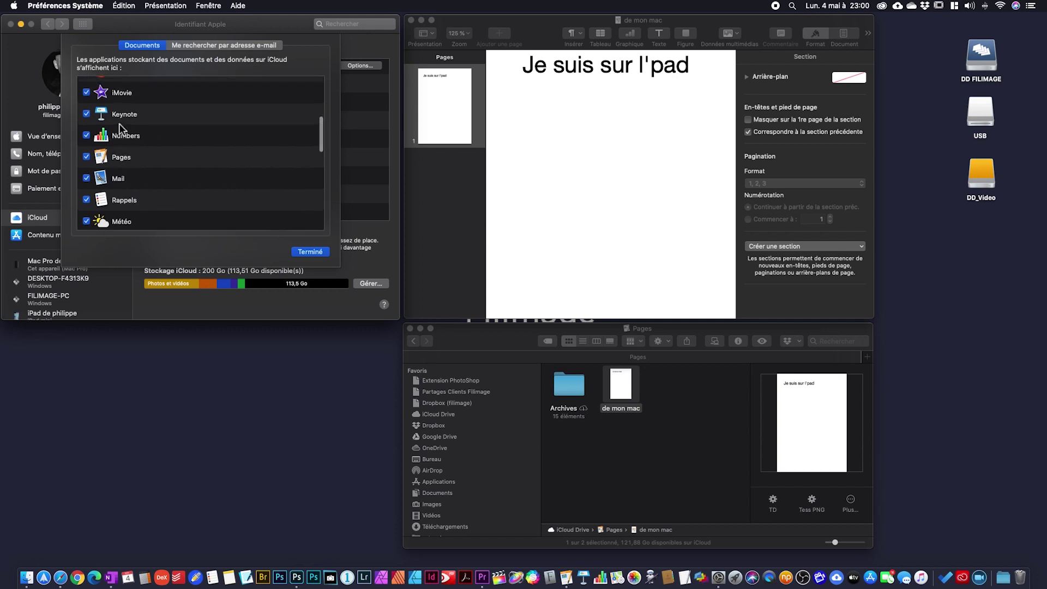